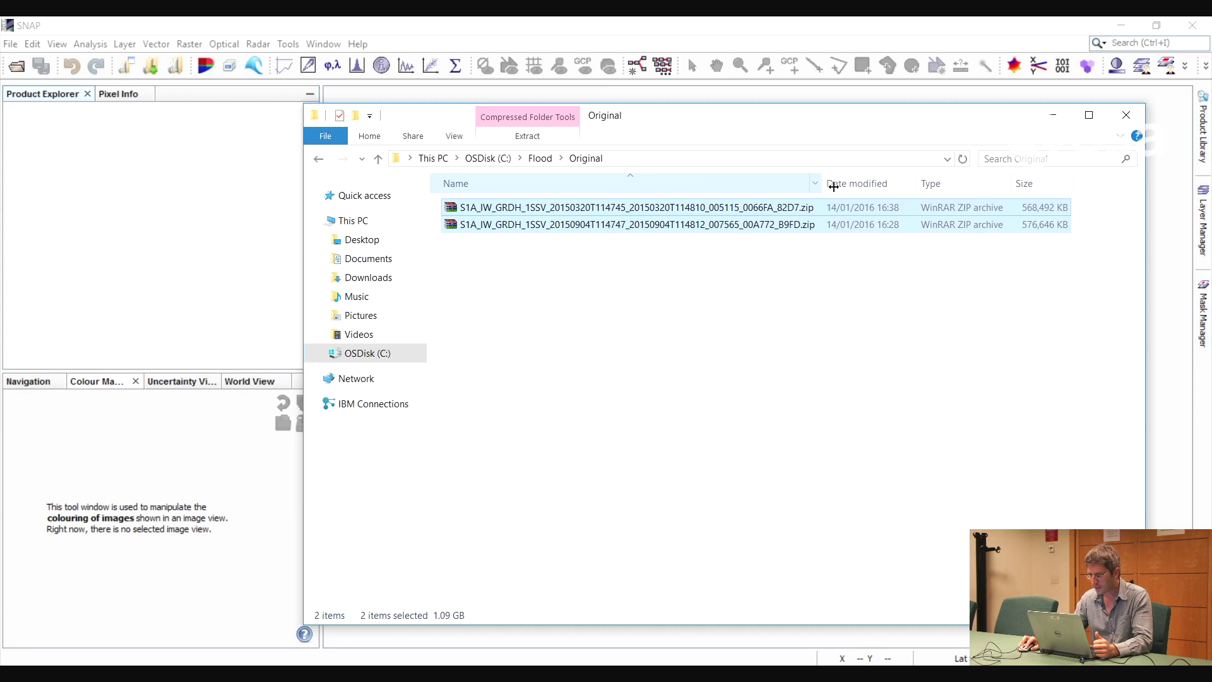
# - Load both zipped Sentinel-1 GRD products from the Original folder into SNAP and select the 20 March 2015 product
pyautogui.moveTo(622, 216); pyautogui.dragTo(117, 178)
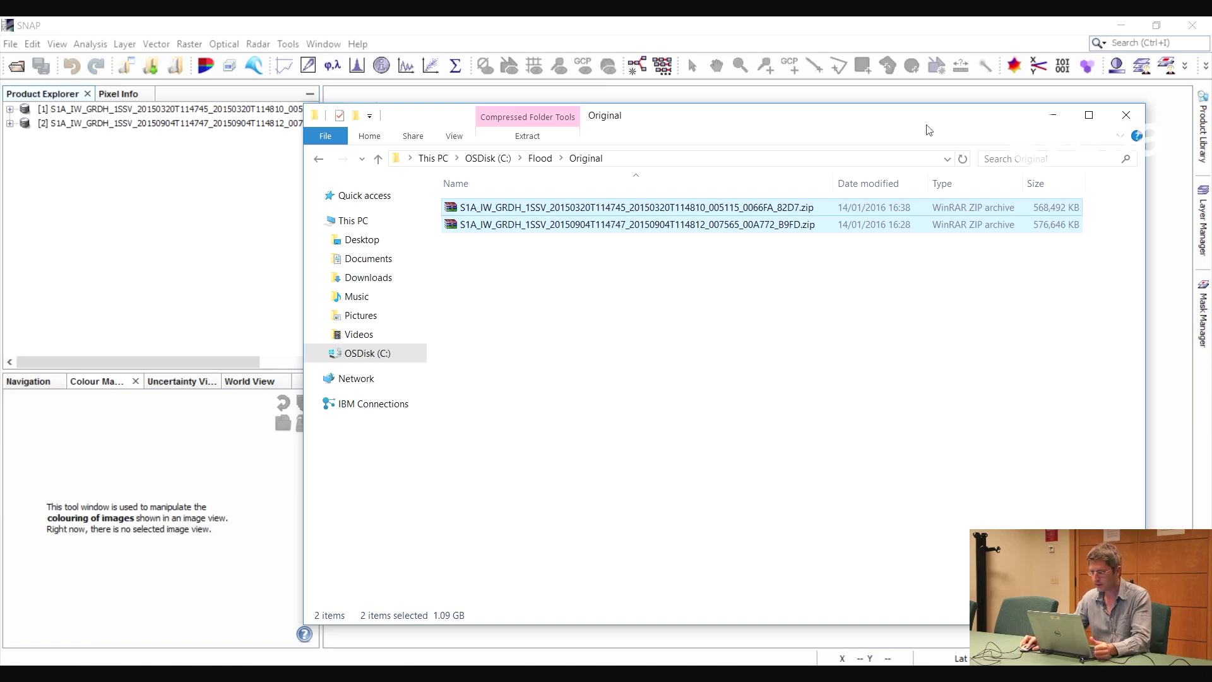
pyautogui.click(1053, 115)
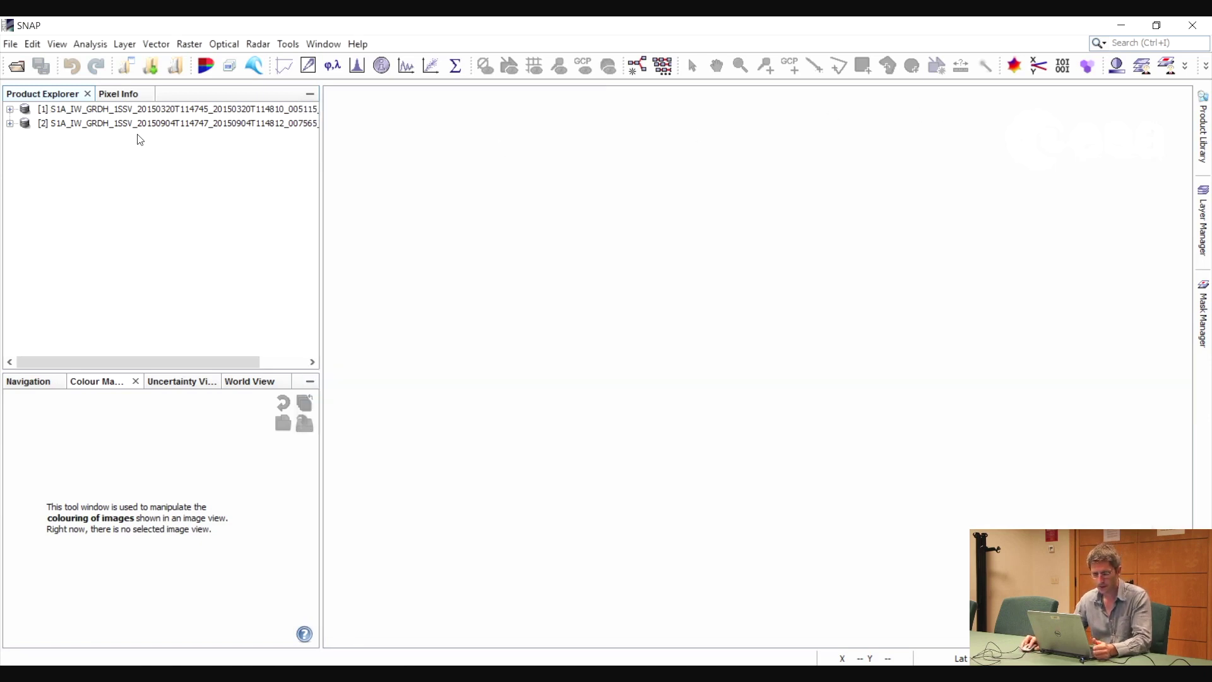
pyautogui.click(183, 111)
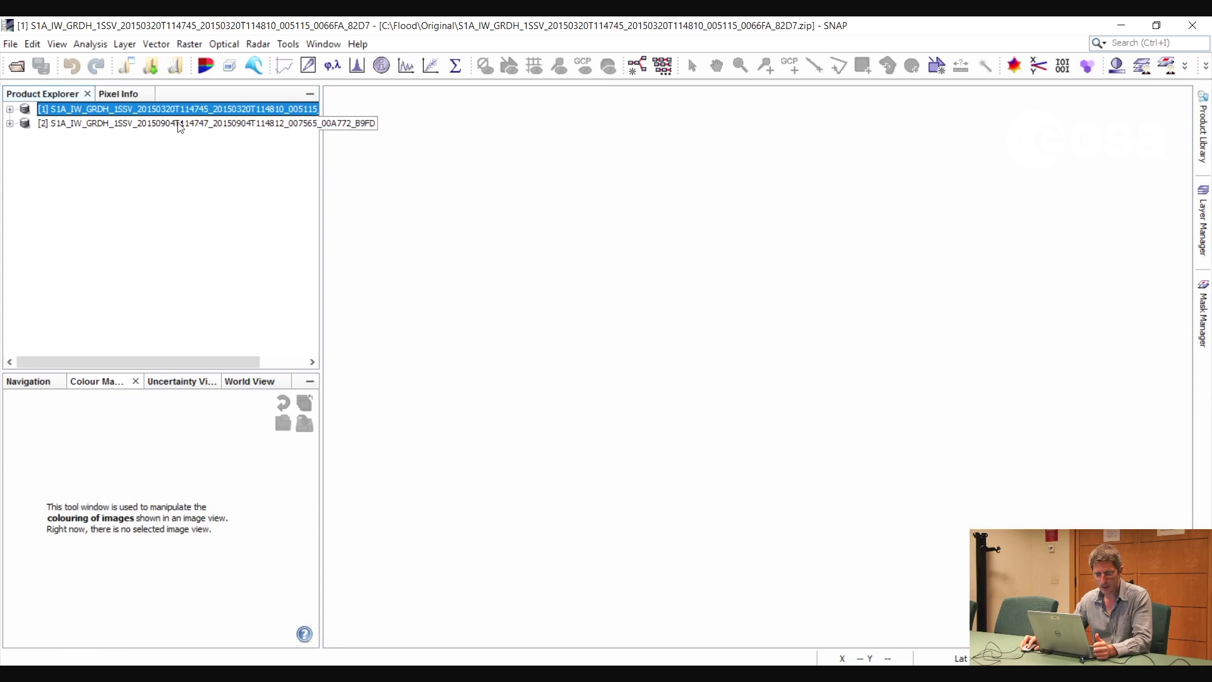
pyautogui.click(179, 124)
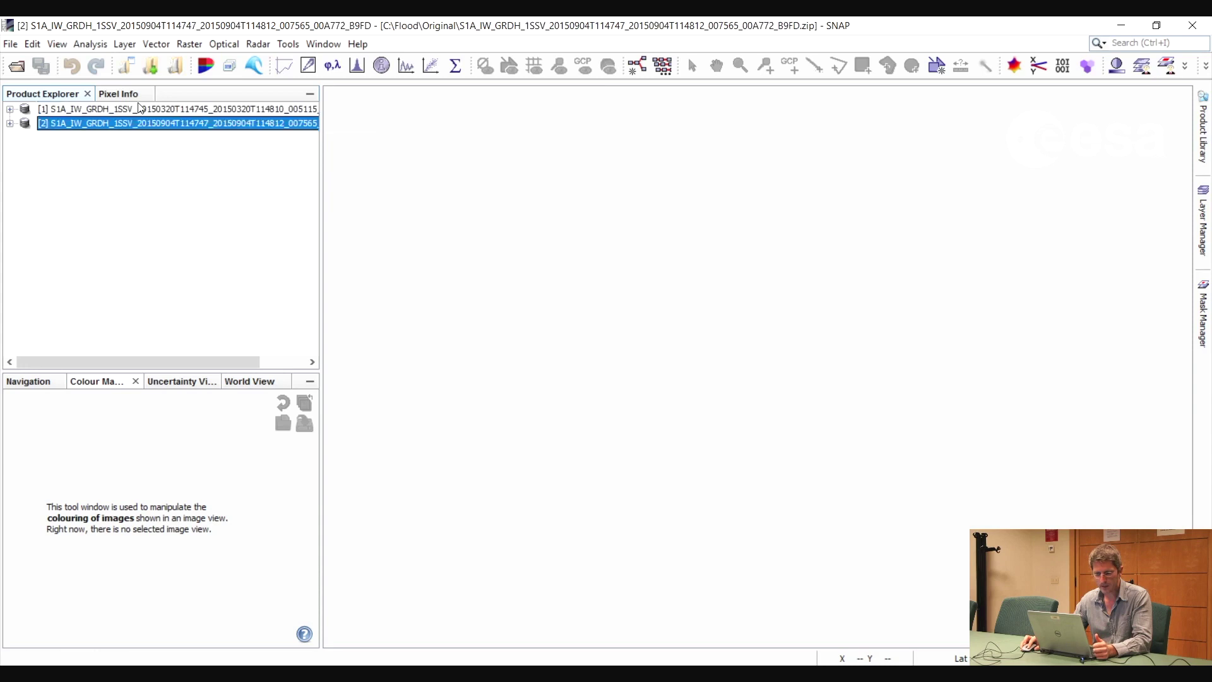
pyautogui.click(173, 110)
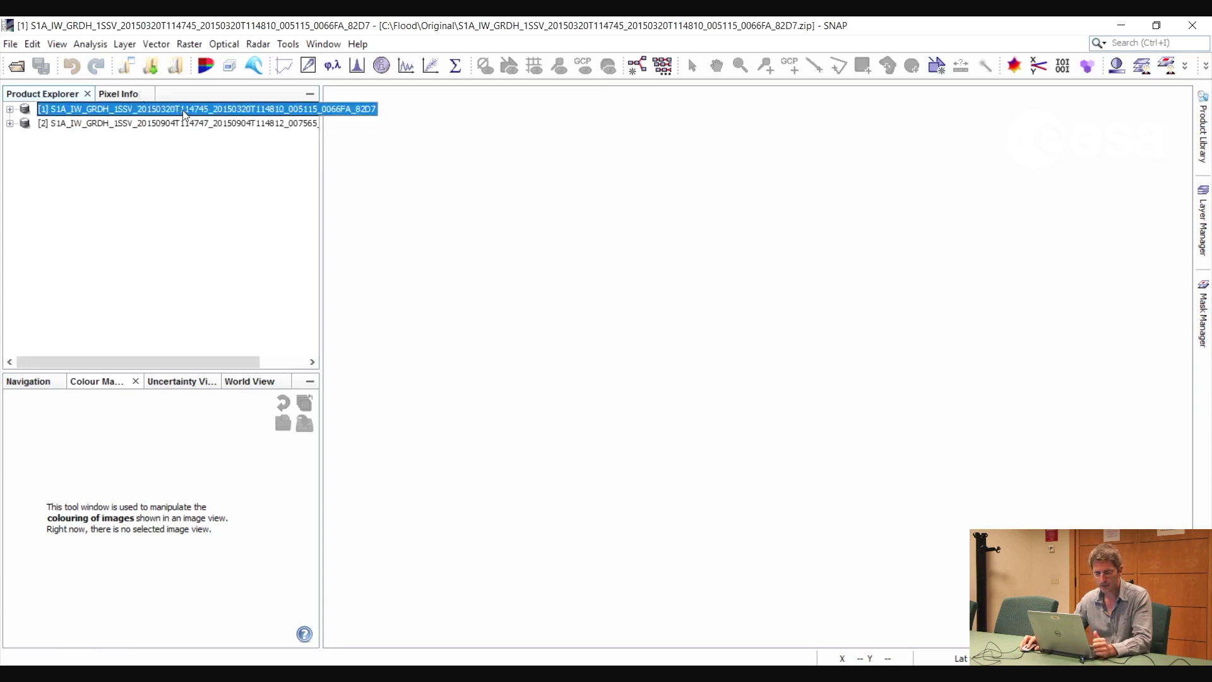
# - Show the footprints of the loaded products on the World View map and inspect their location
pyautogui.click(239, 383)
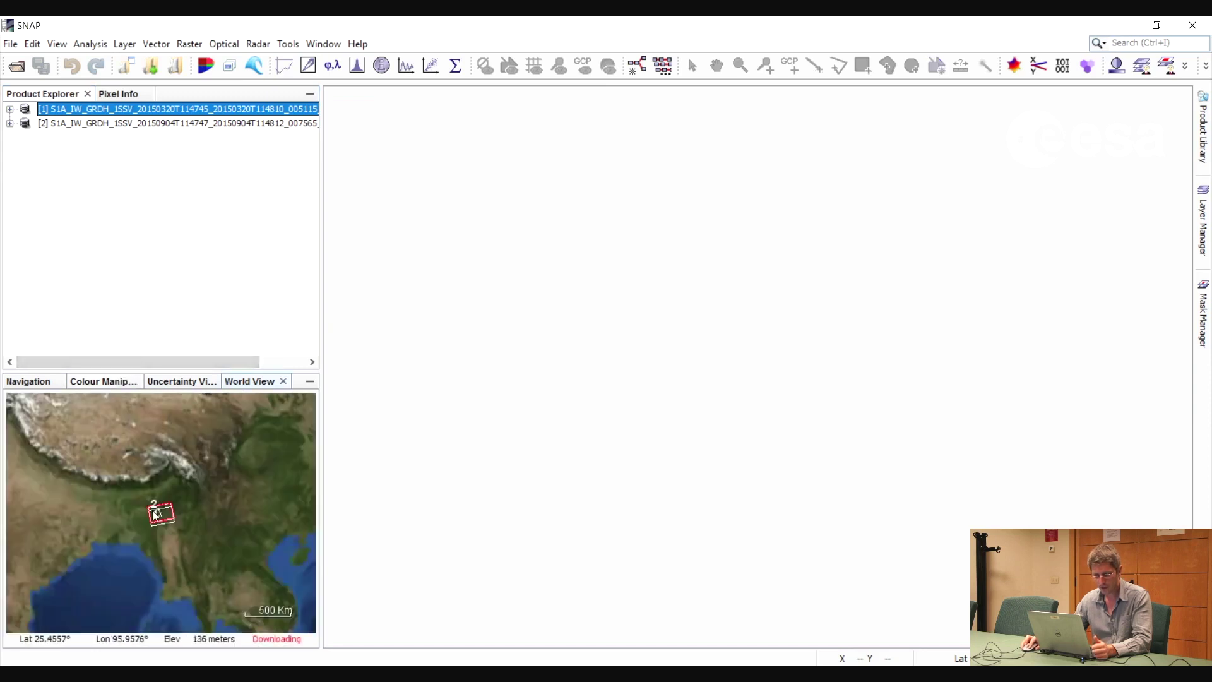
pyautogui.moveTo(119, 512); pyautogui.dragTo(169, 514)
pyautogui.scroll(-2, 200, 507)
pyautogui.scroll(1, 213, 492)
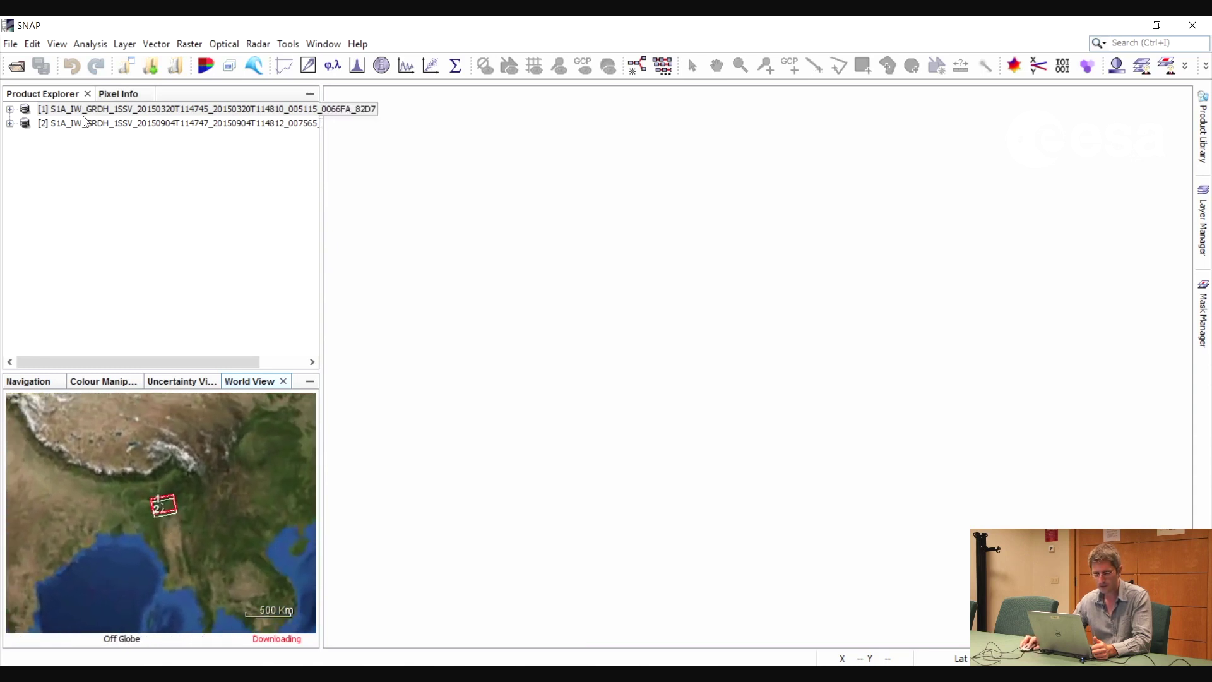
# - Expand the bands of the first product (20 March 2015) and open its Amplitude_VV image
pyautogui.click(10, 109)
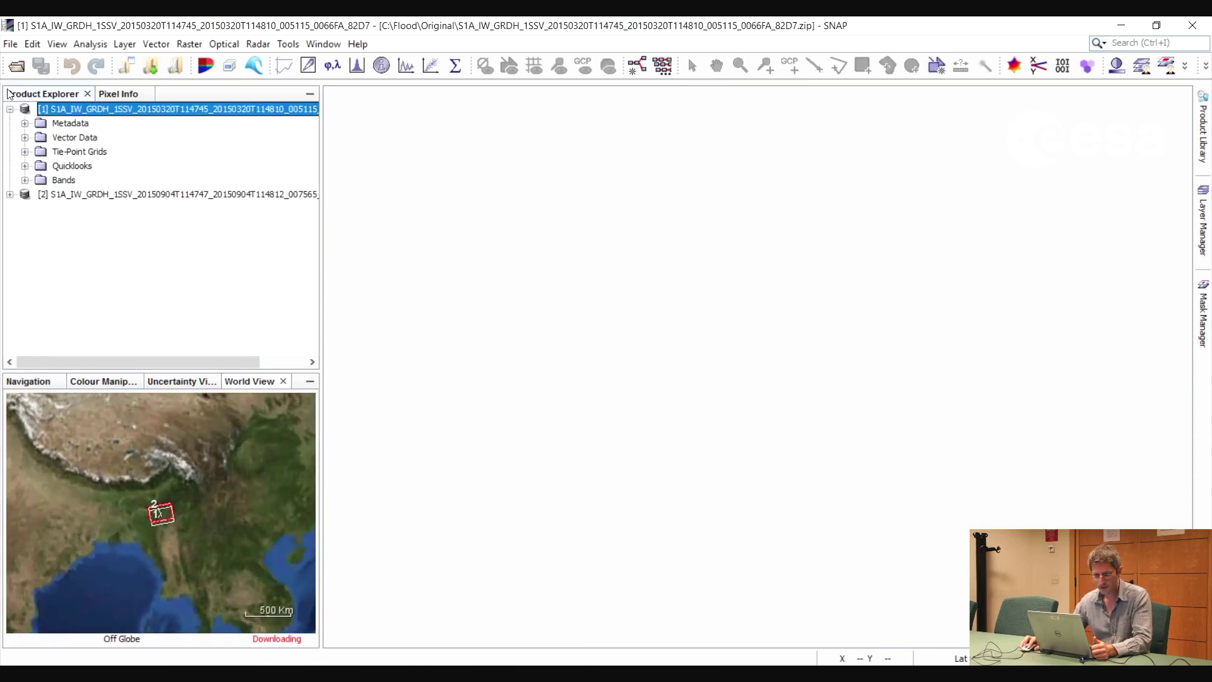
pyautogui.click(25, 180)
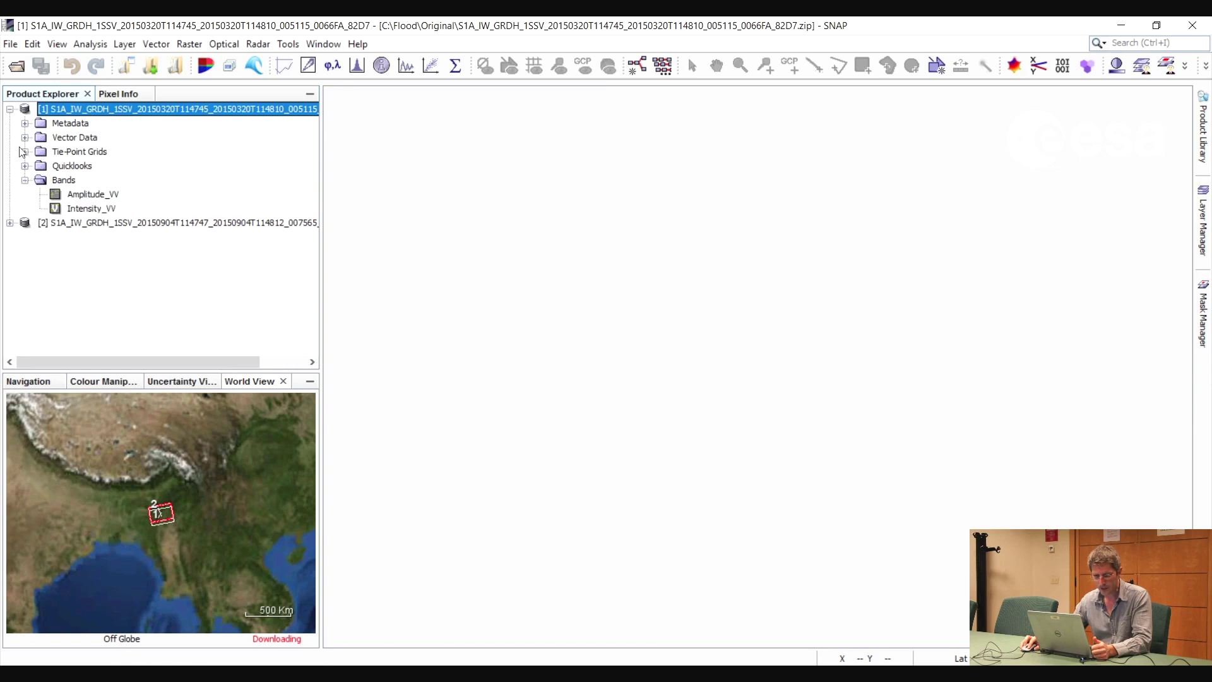
pyautogui.doubleClick(88, 195)
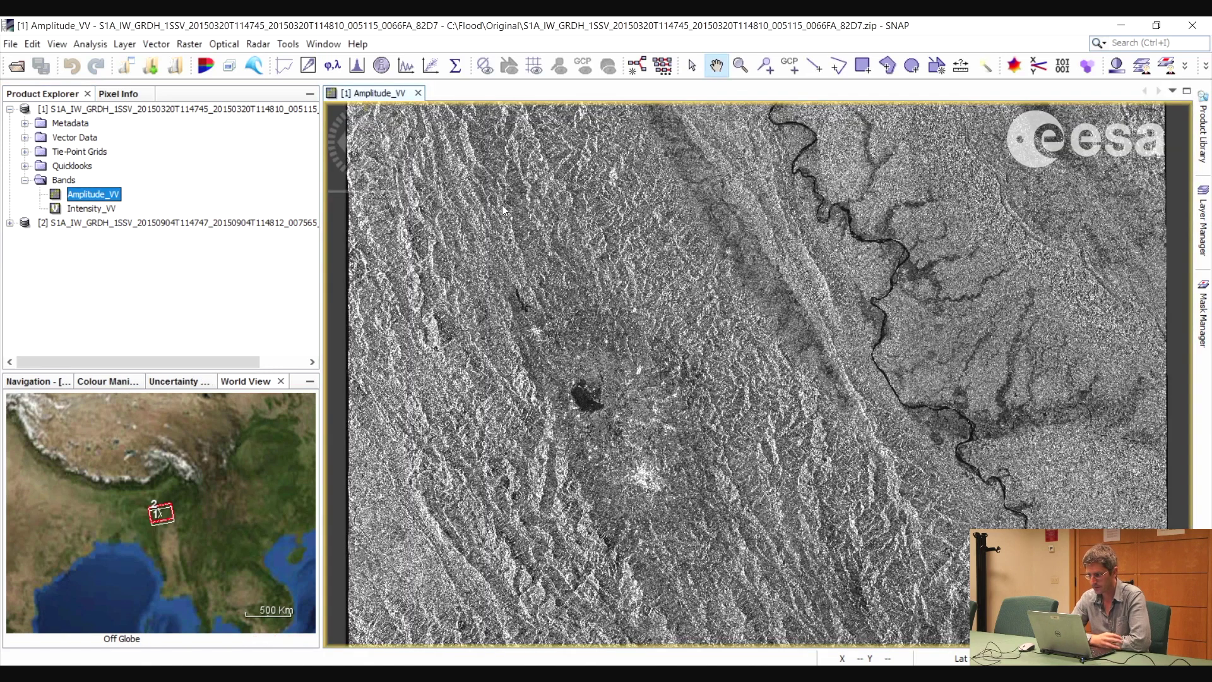
pyautogui.click(502, 206)
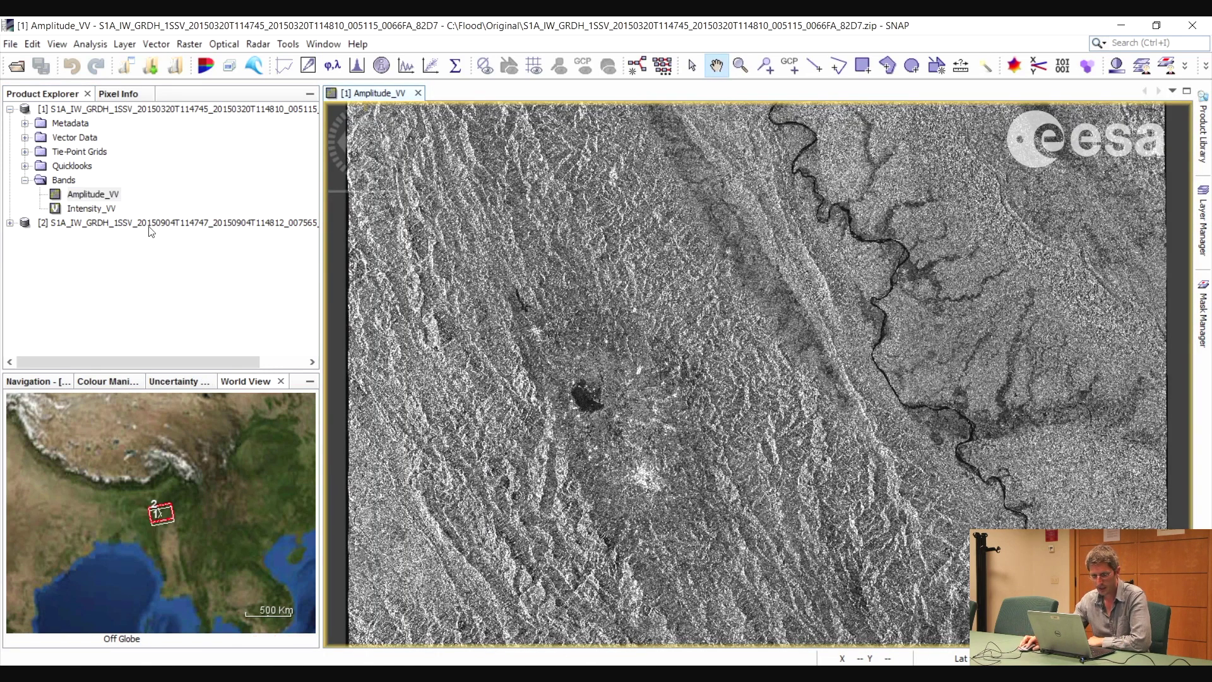
# - Expand the bands of the second product (4 September 2015) and open its Amplitude_VV image
pyautogui.click(10, 223)
pyautogui.click(25, 294)
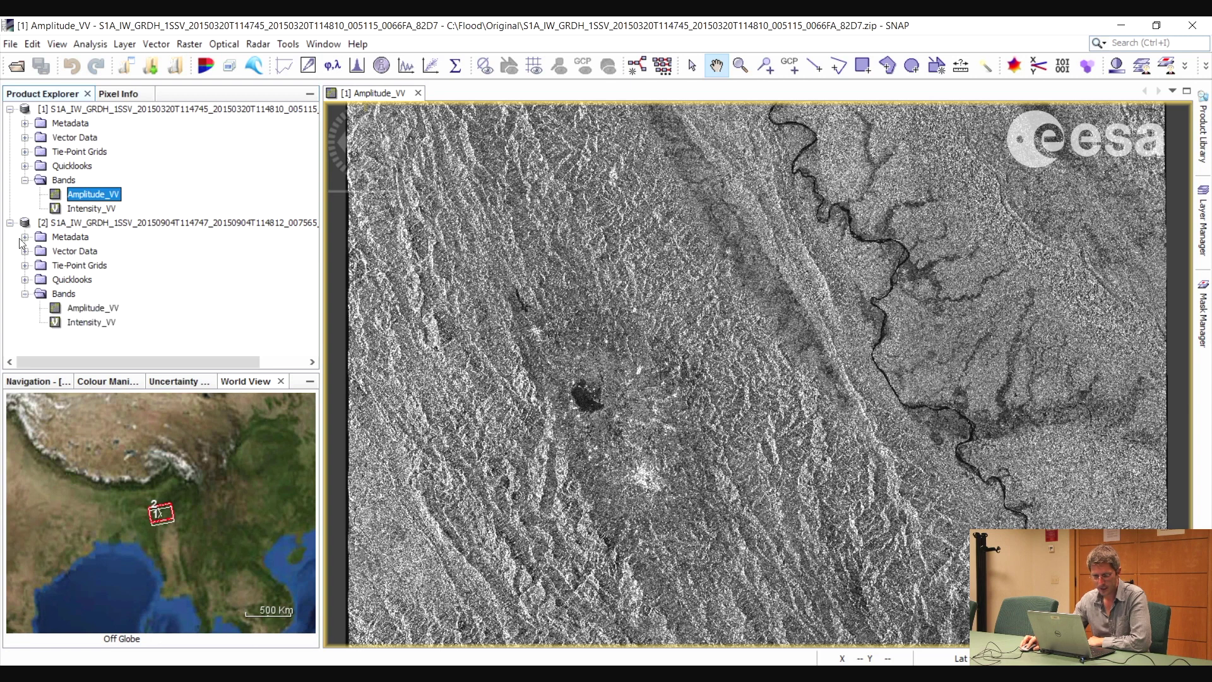
pyautogui.doubleClick(88, 308)
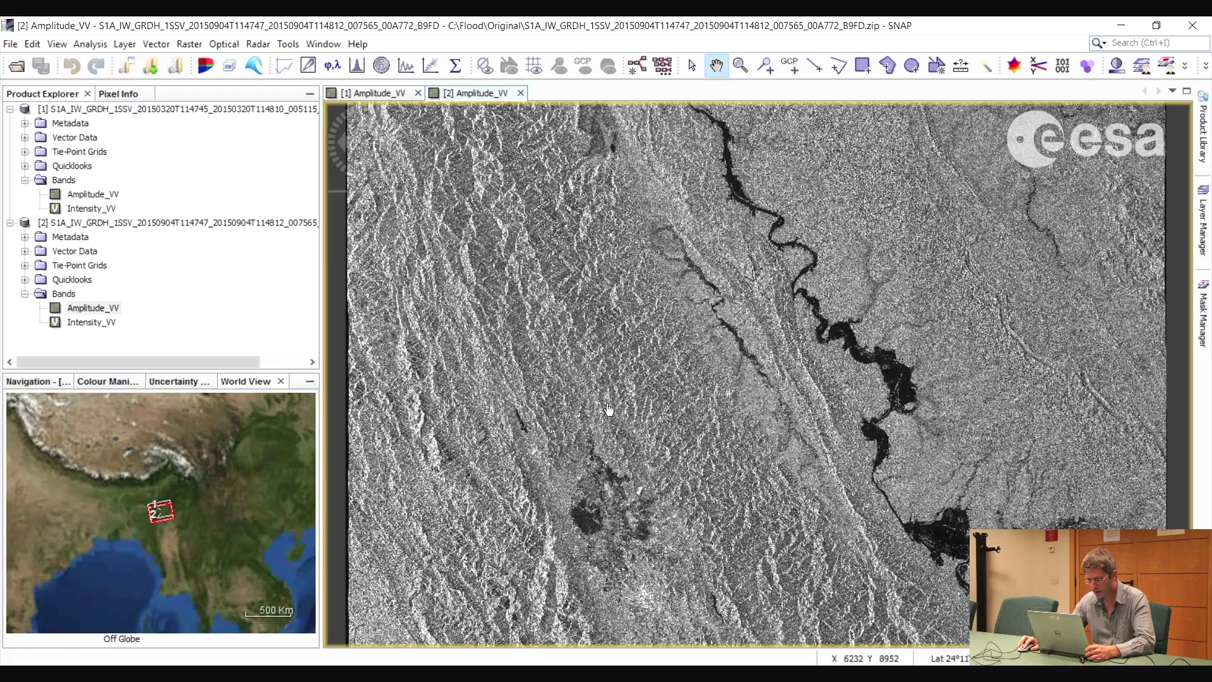
# - Examine the terrain and dark river areas in the second product's Amplitude_VV image at several zoom levels
pyautogui.scroll(-1, 571, 292)
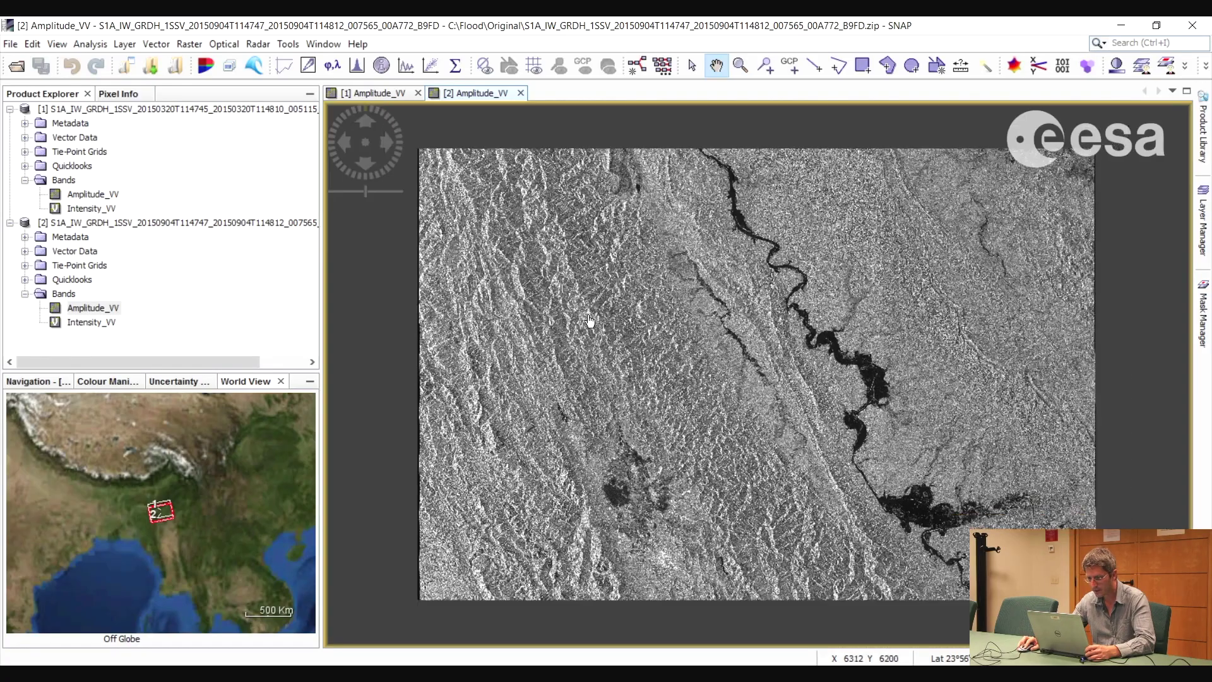
pyautogui.scroll(5, 587, 315)
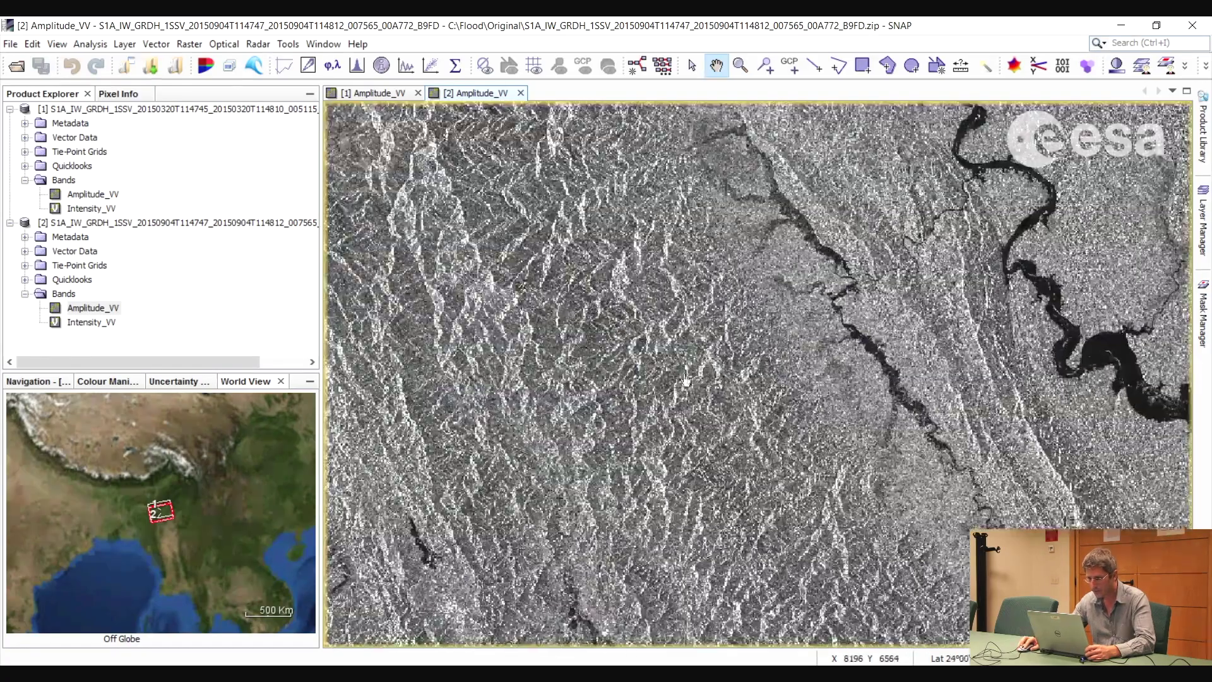
pyautogui.scroll(3, 687, 379)
pyautogui.scroll(3, 688, 369)
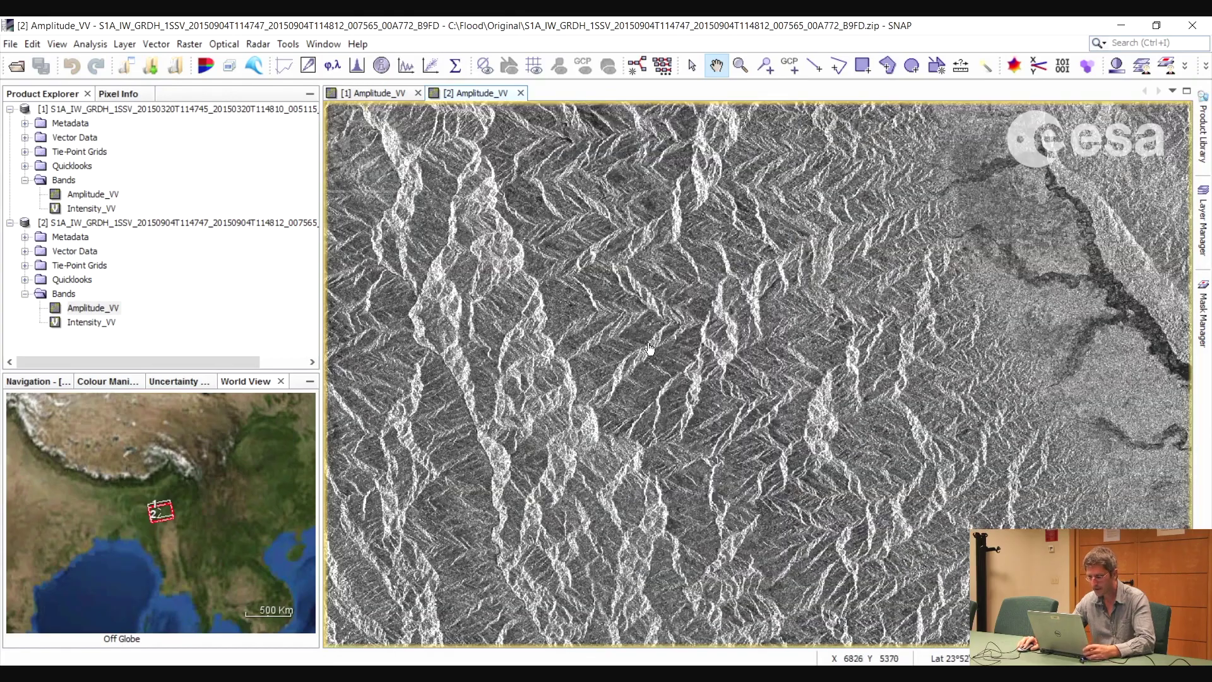
pyautogui.moveTo(479, 259); pyautogui.dragTo(737, 397)
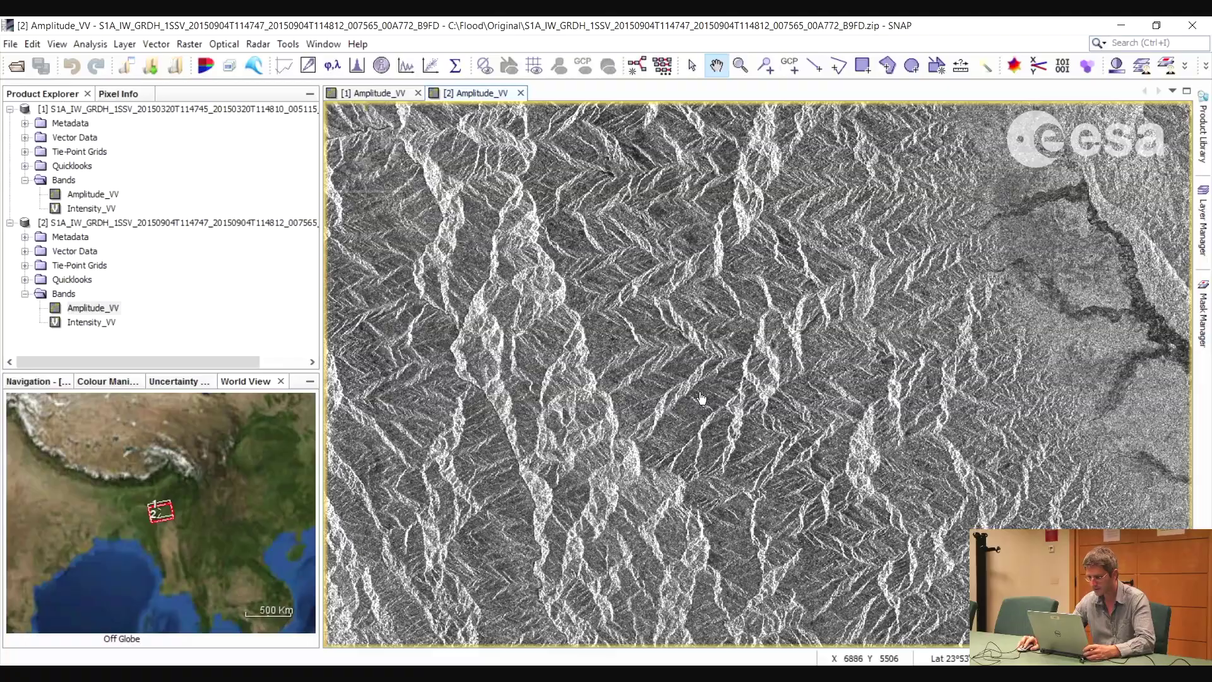
pyautogui.scroll(-4, 685, 378)
pyautogui.moveTo(865, 493); pyautogui.dragTo(570, 308)
pyautogui.scroll(-1, 713, 384)
pyautogui.moveTo(710, 367); pyautogui.dragTo(768, 420)
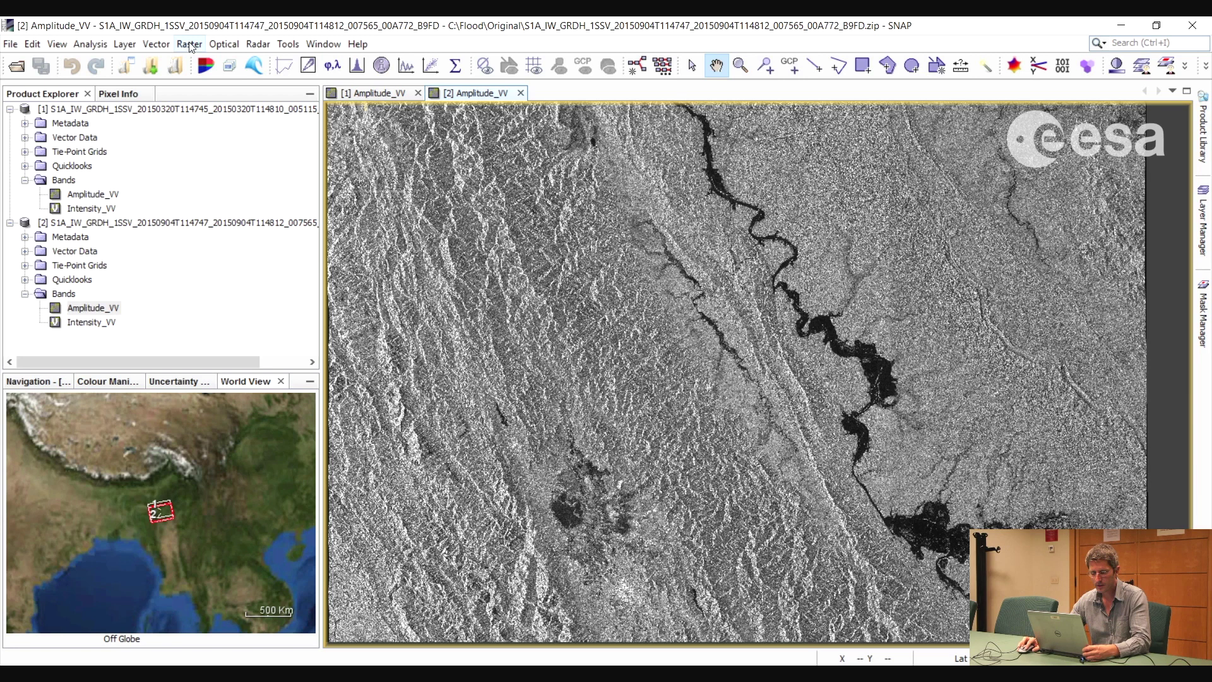
# - Tile the two Amplitude_VV image views side by side, showing the river area in both
pyautogui.click(323, 43)
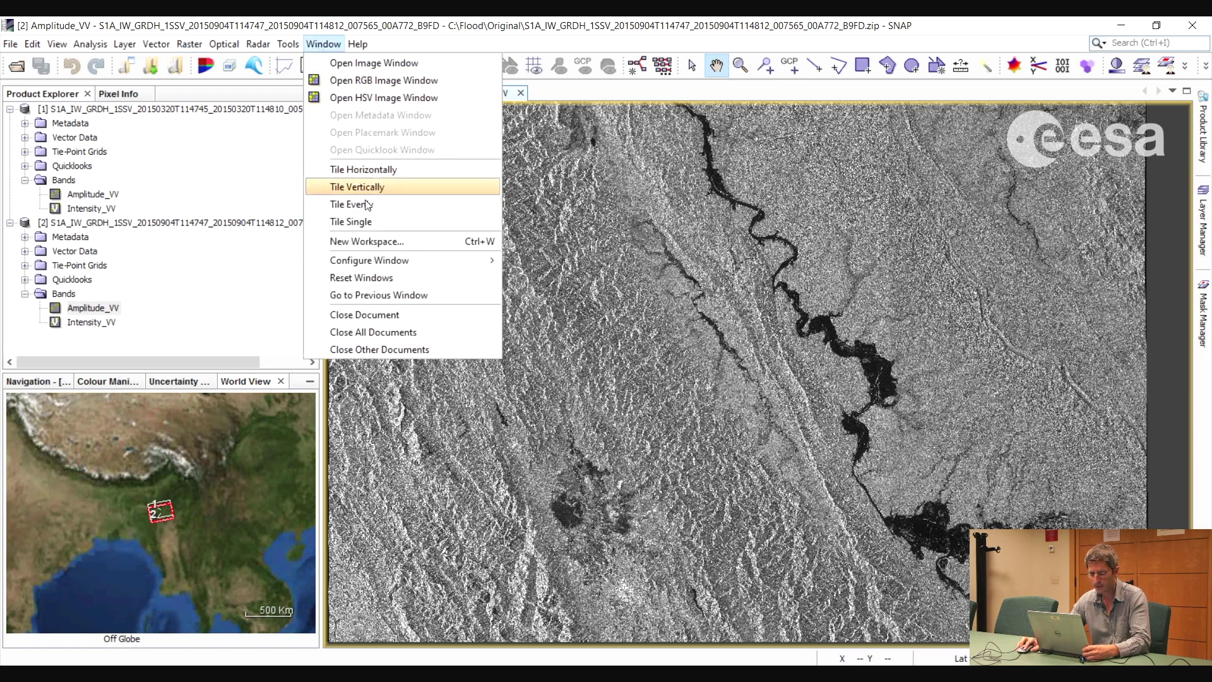
pyautogui.press('Return')
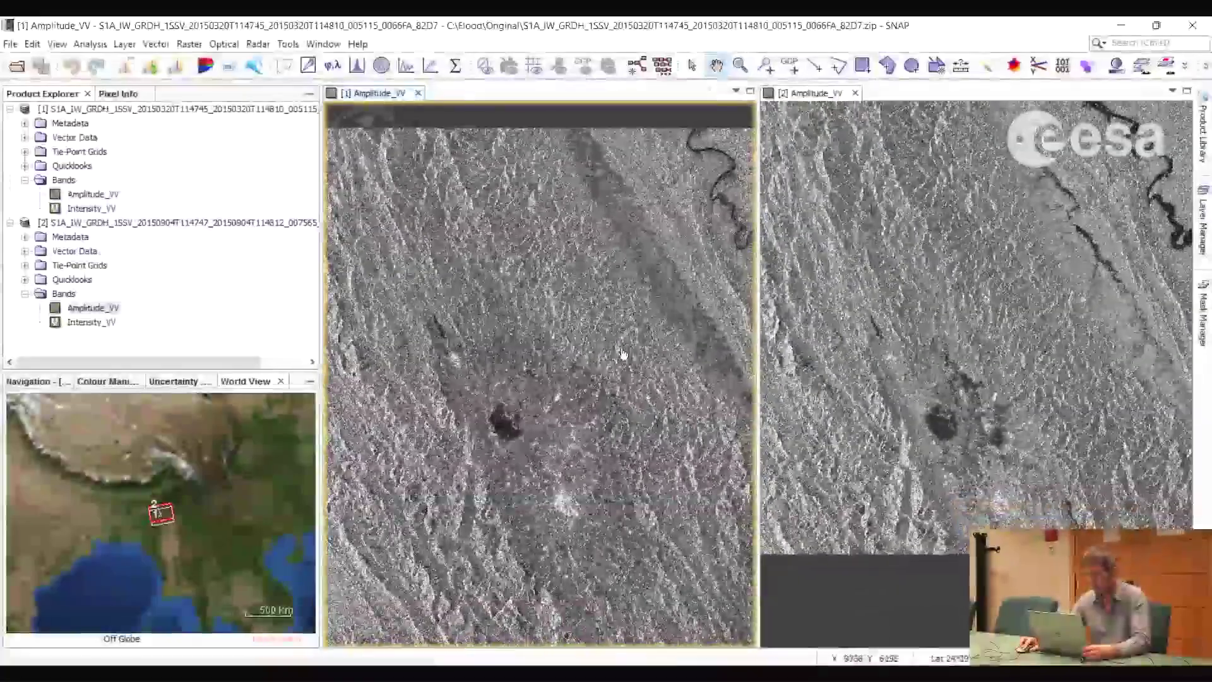
pyautogui.moveTo(621, 354); pyautogui.dragTo(464, 349)
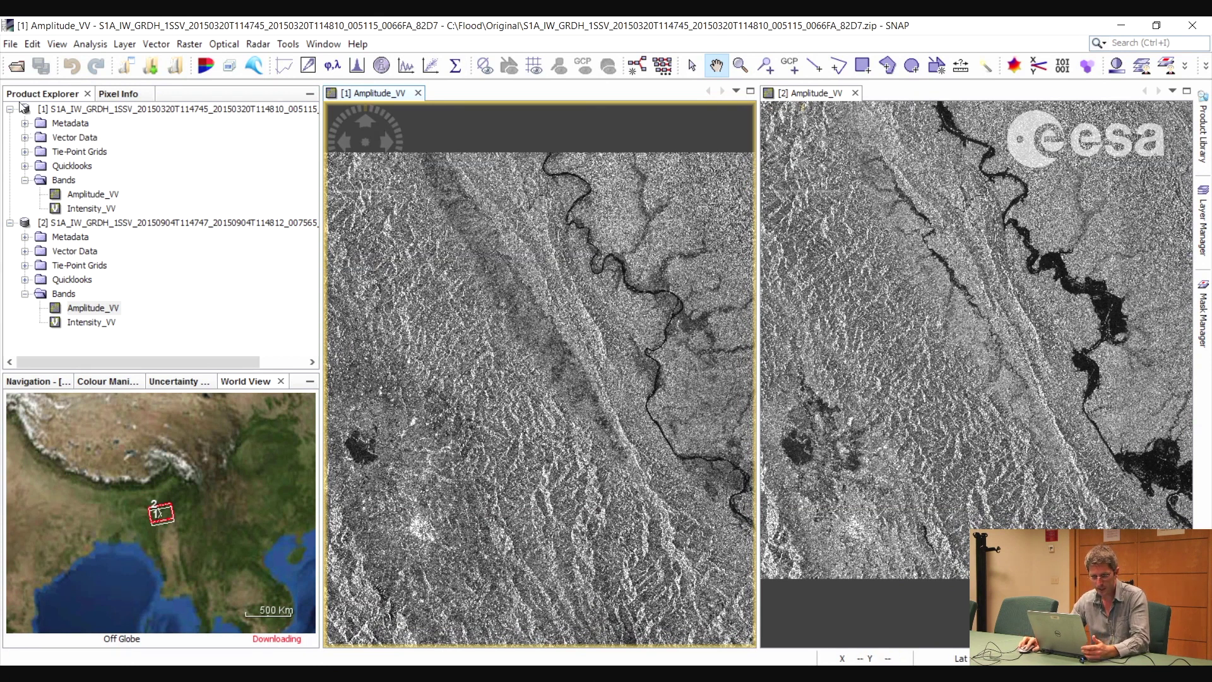
# - Check the pass direction and polarization in the first product's Abstracted_Metadata, and close the table
pyautogui.click(25, 123)
pyautogui.doubleClick(88, 137)
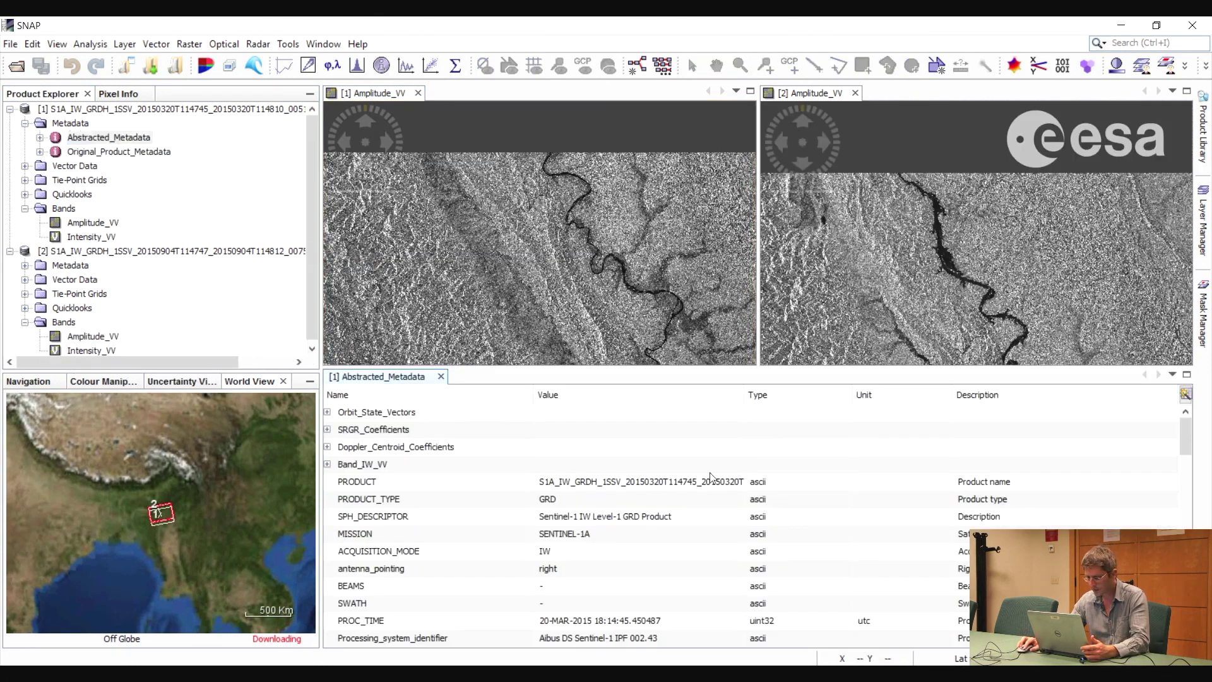
pyautogui.scroll(-8, 616, 568)
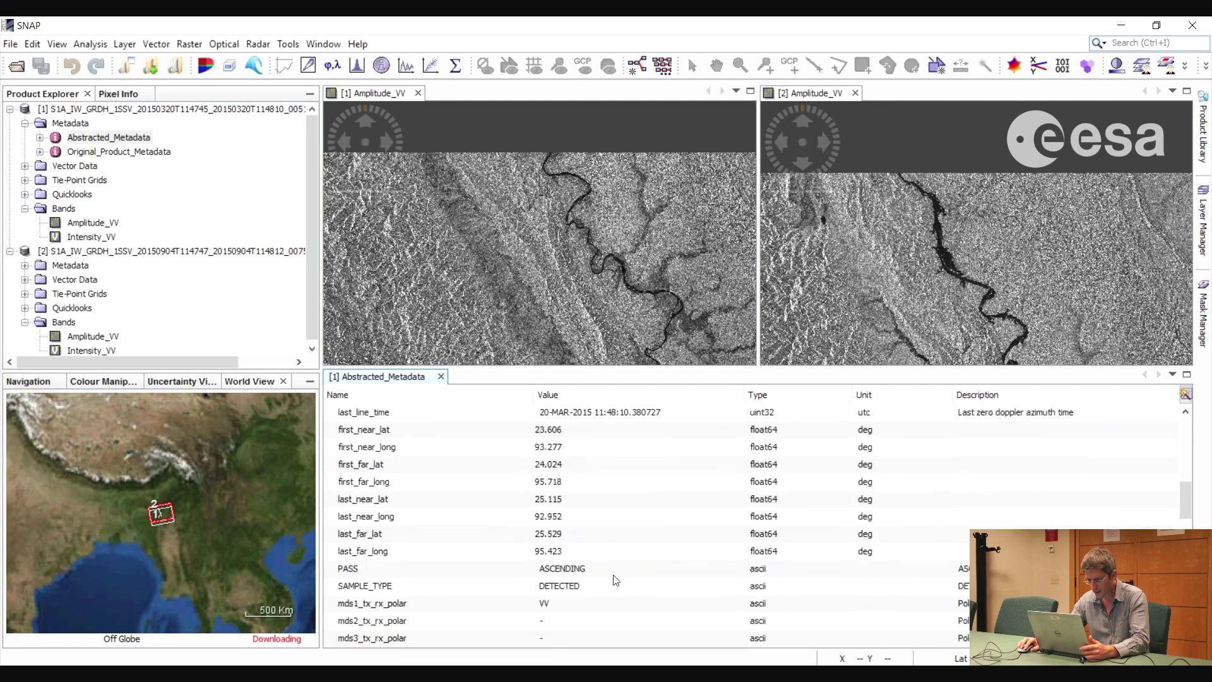
pyautogui.scroll(-2, 616, 580)
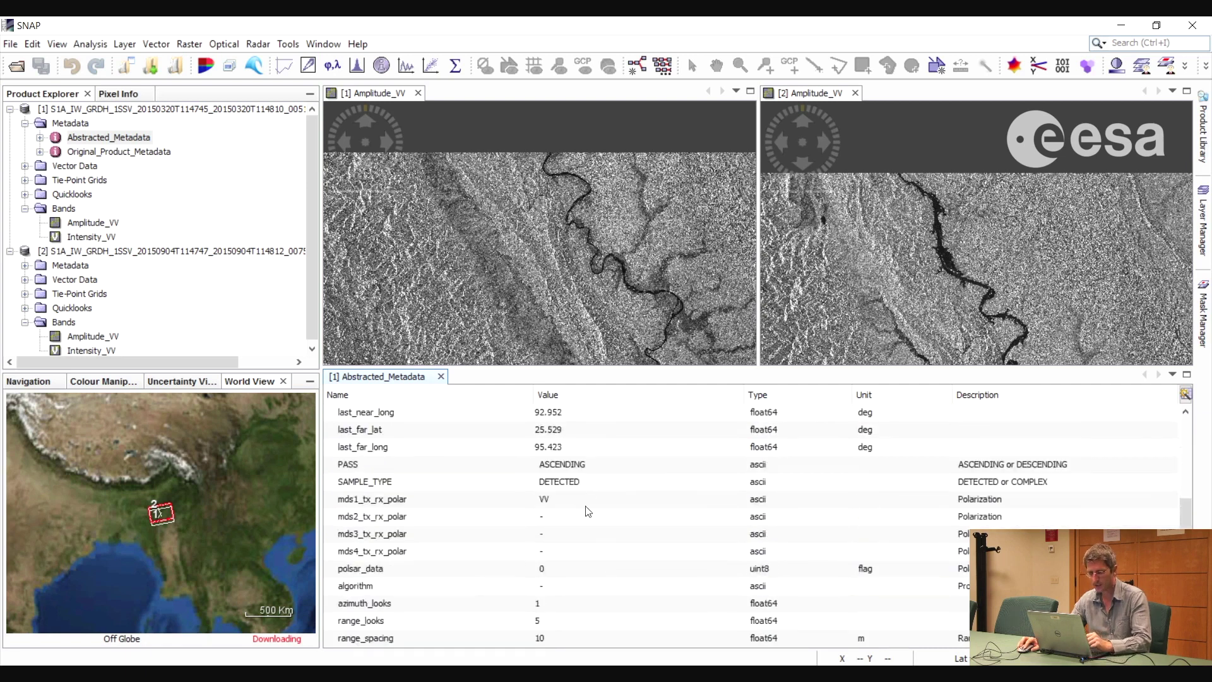
pyautogui.click(441, 377)
# - Check the pass direction and polarization in the second product's Abstracted_Metadata, and close the table
pyautogui.click(25, 265)
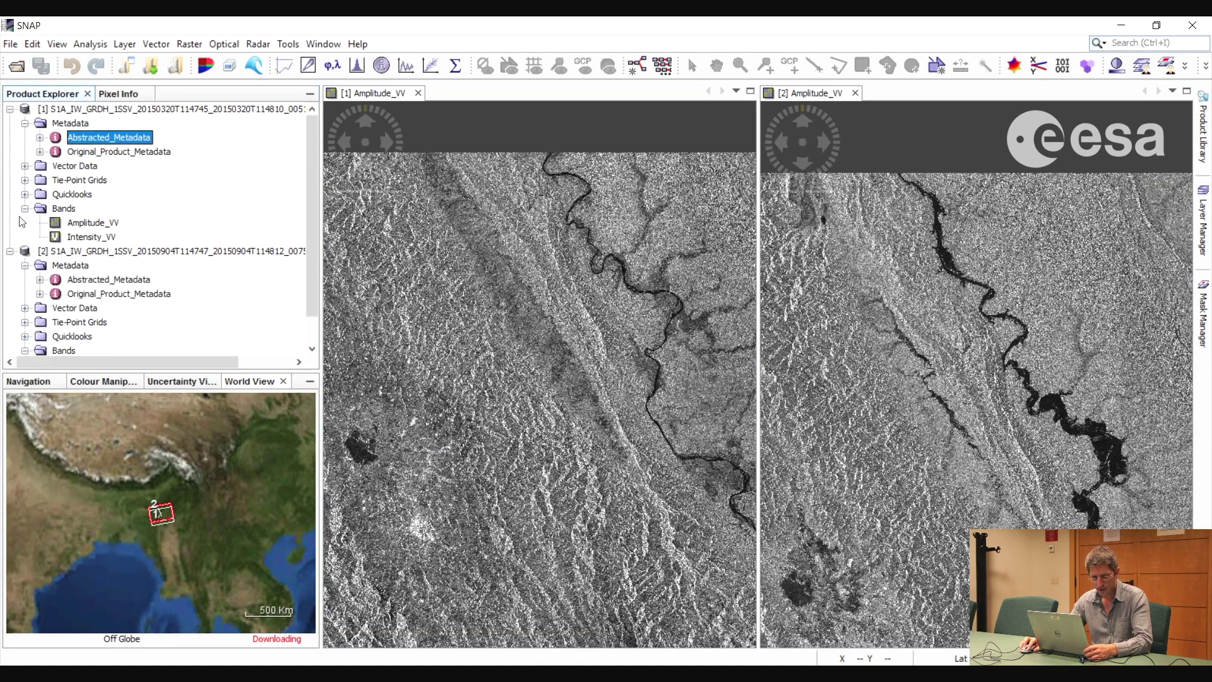
pyautogui.doubleClick(92, 280)
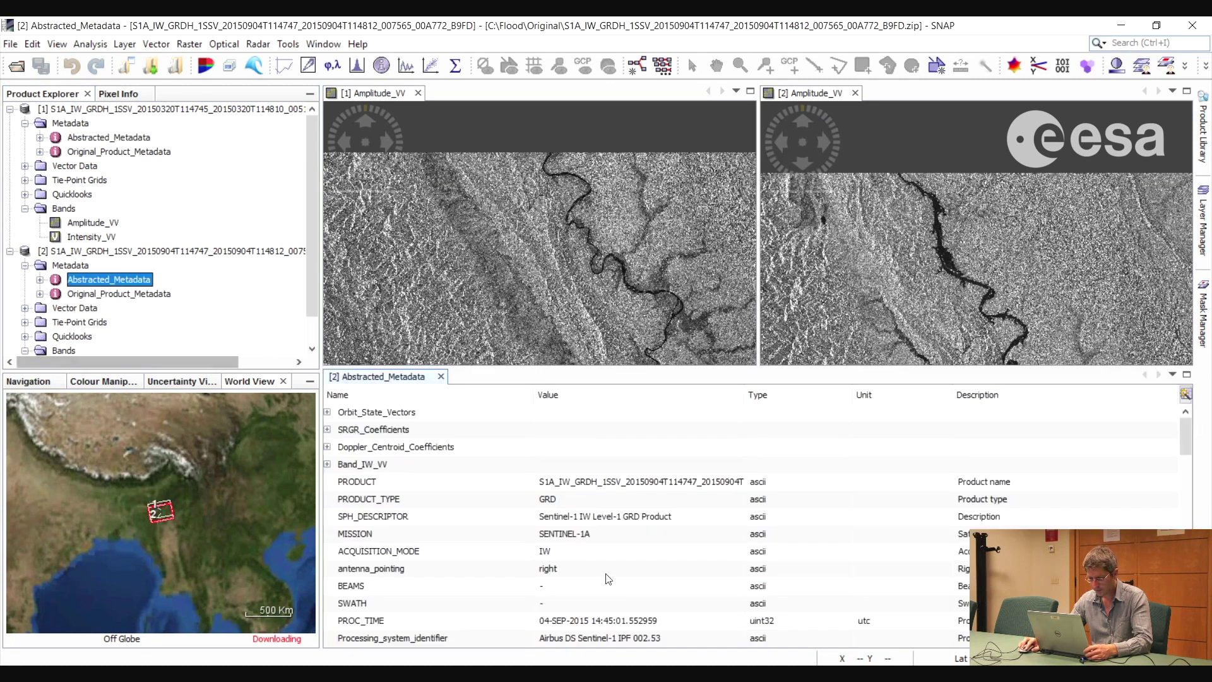
pyautogui.scroll(-8, 605, 574)
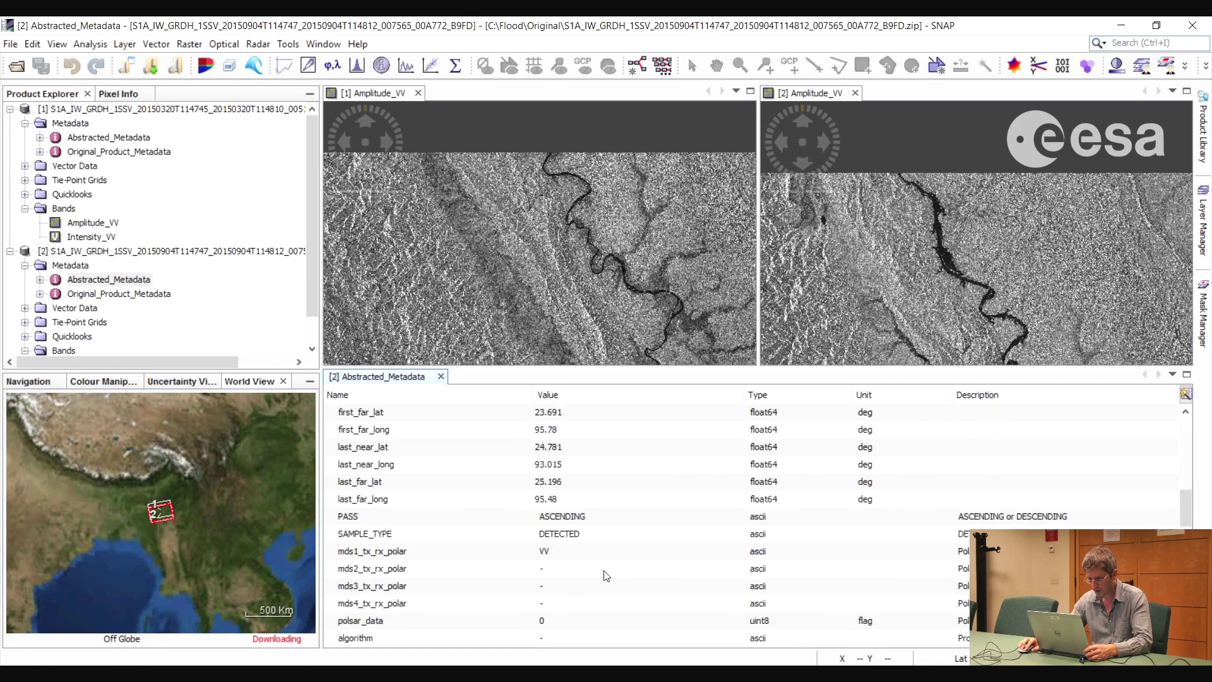
pyautogui.click(442, 377)
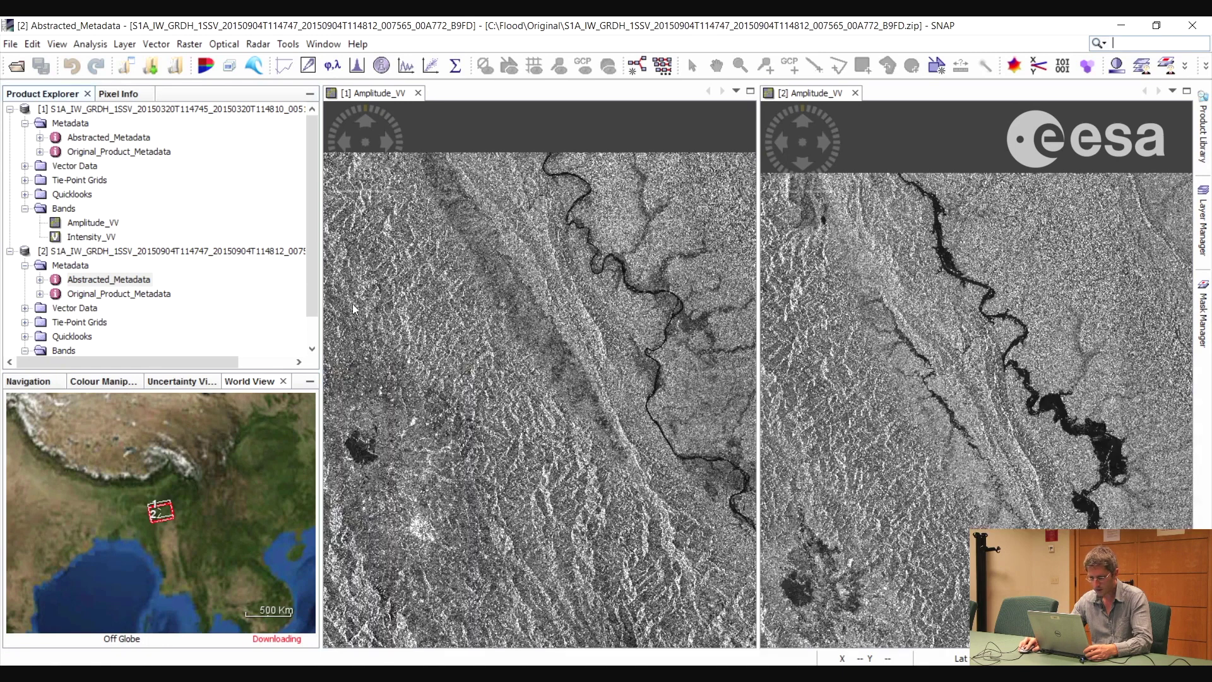
# - Compare the extent of the dark water areas along the river between the March and September amplitude images
pyautogui.moveTo(636, 438); pyautogui.dragTo(657, 366)
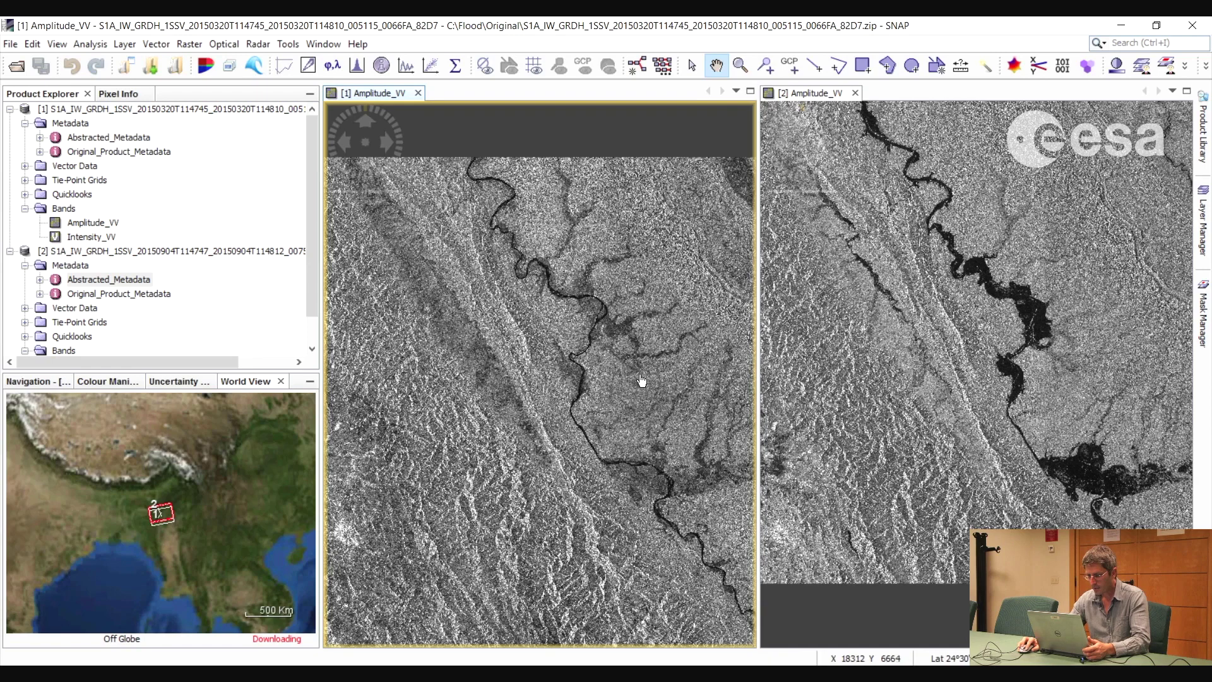
pyautogui.moveTo(641, 384); pyautogui.dragTo(641, 389)
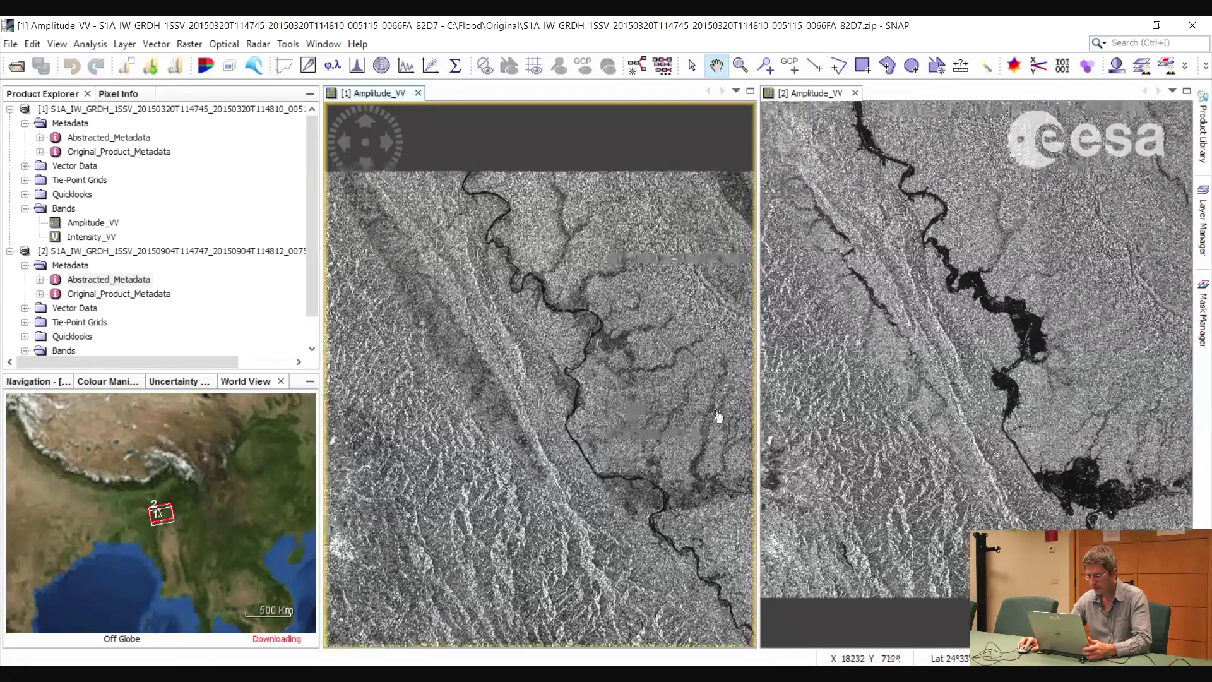
pyautogui.scroll(-2, 937, 491)
pyautogui.moveTo(938, 491); pyautogui.dragTo(941, 388)
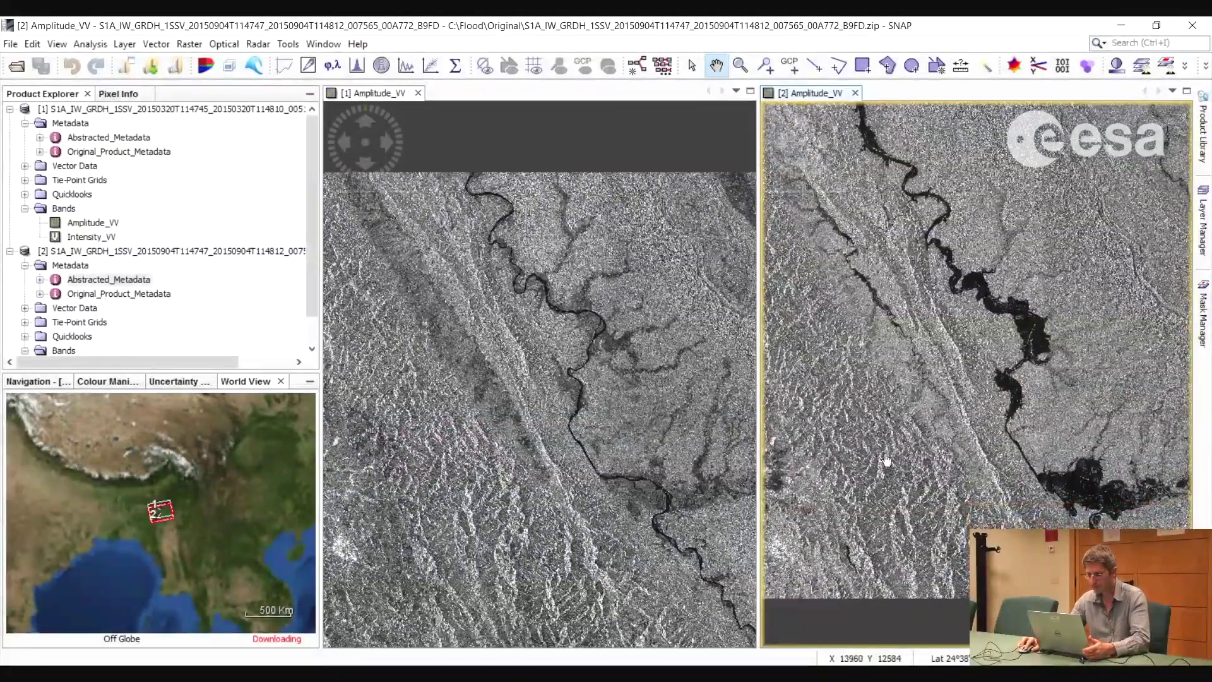
pyautogui.click(505, 361)
pyautogui.moveTo(631, 447); pyautogui.dragTo(564, 445)
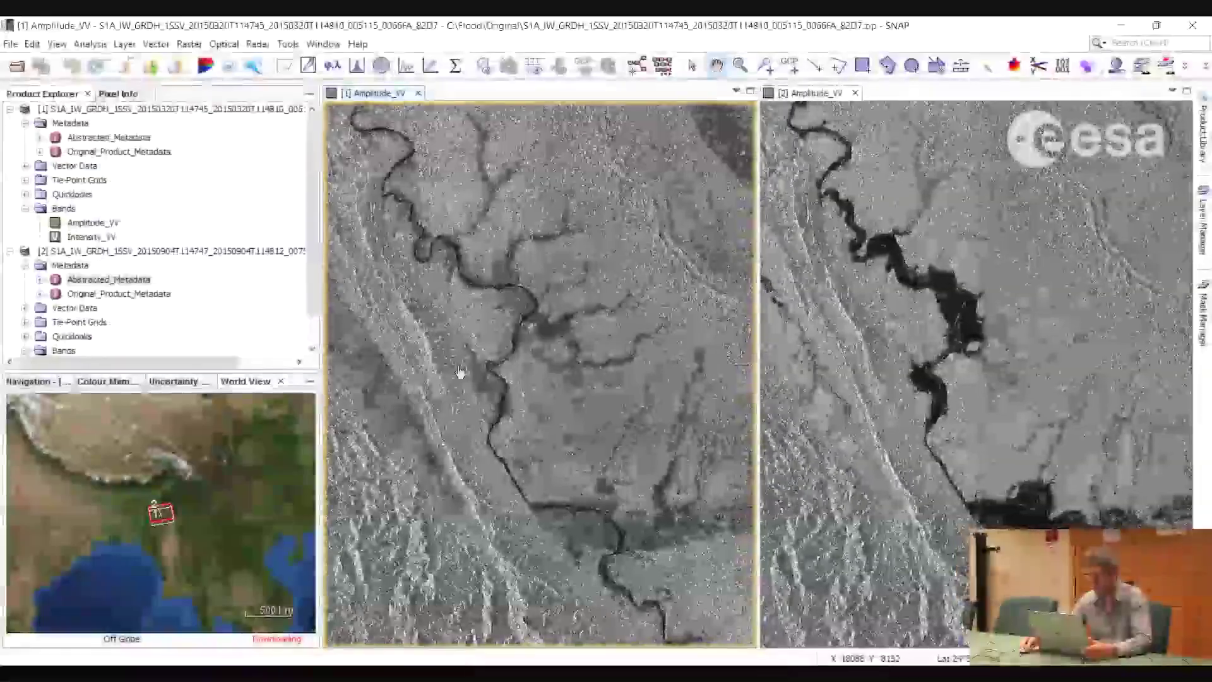
pyautogui.click(952, 468)
pyautogui.scroll(-1, 952, 468)
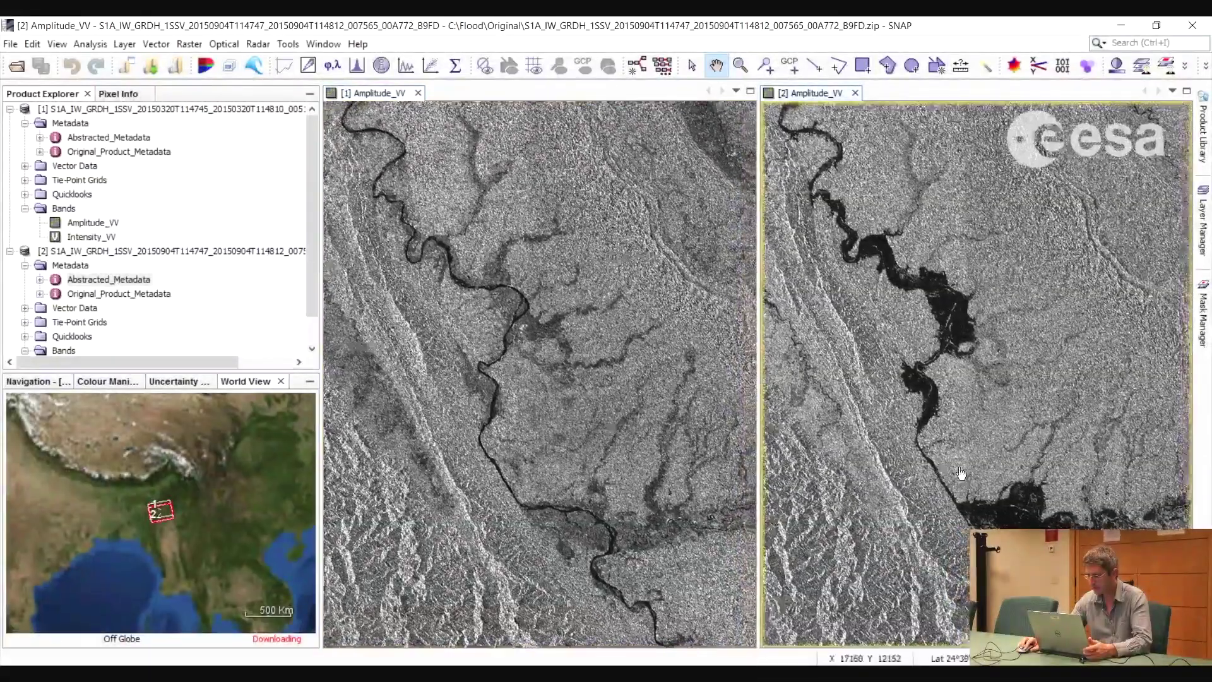
pyautogui.scroll(-1, 949, 449)
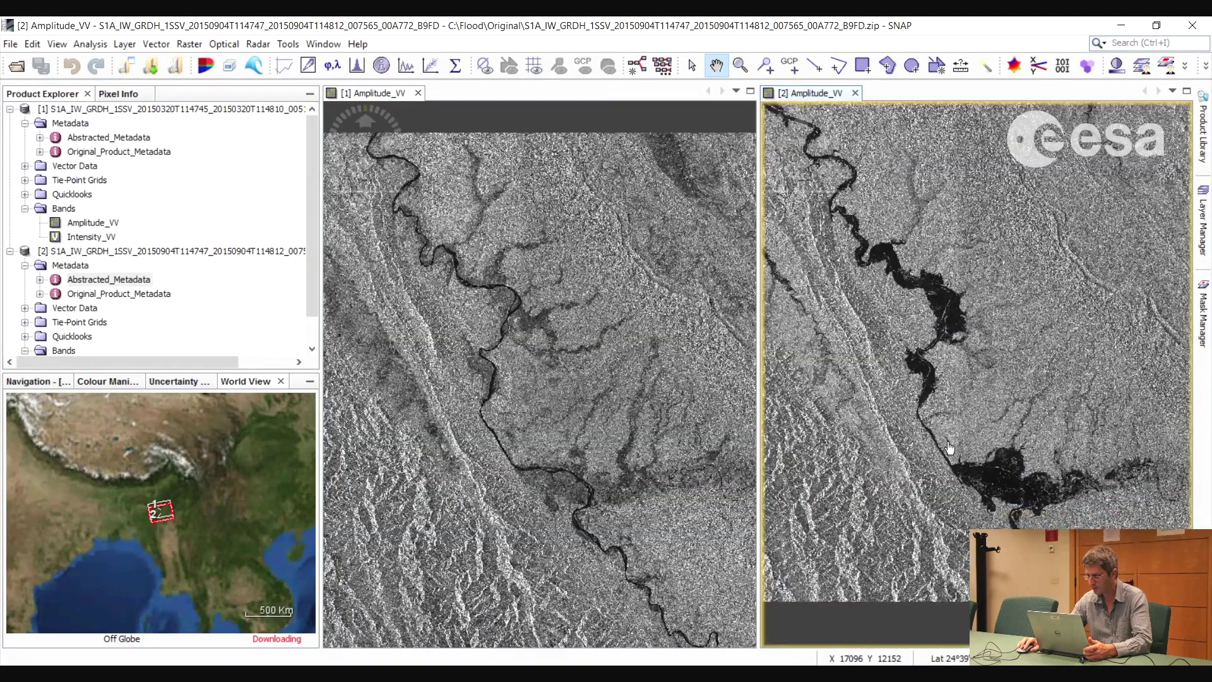
pyautogui.scroll(2, 949, 448)
pyautogui.moveTo(950, 448); pyautogui.dragTo(941, 459)
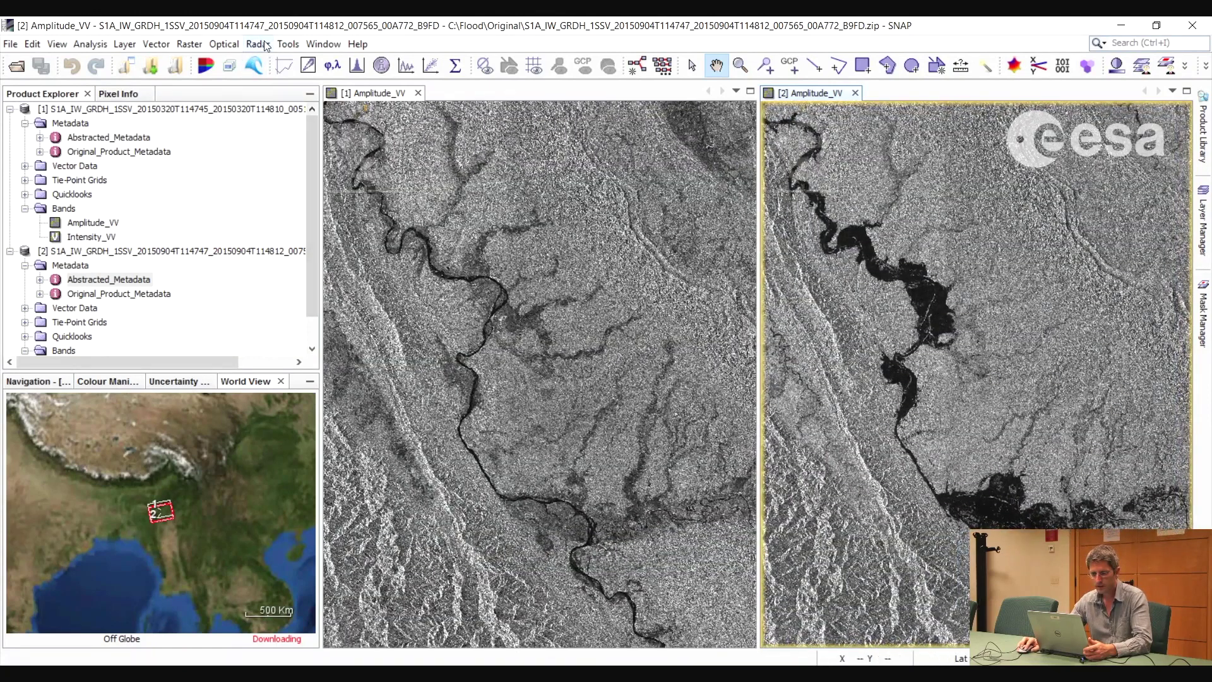
# - Create a spatial subset of the September product (20150904), using the extent currently displayed in its image view
pyautogui.click(190, 44)
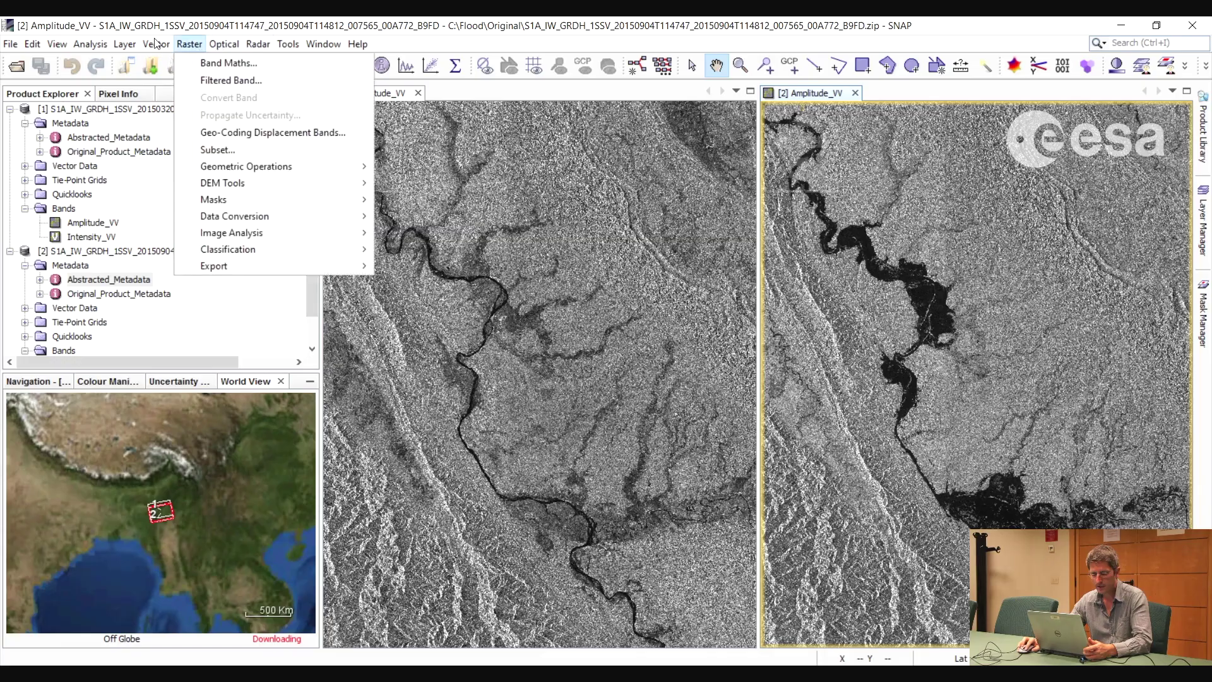
pyautogui.click(217, 150)
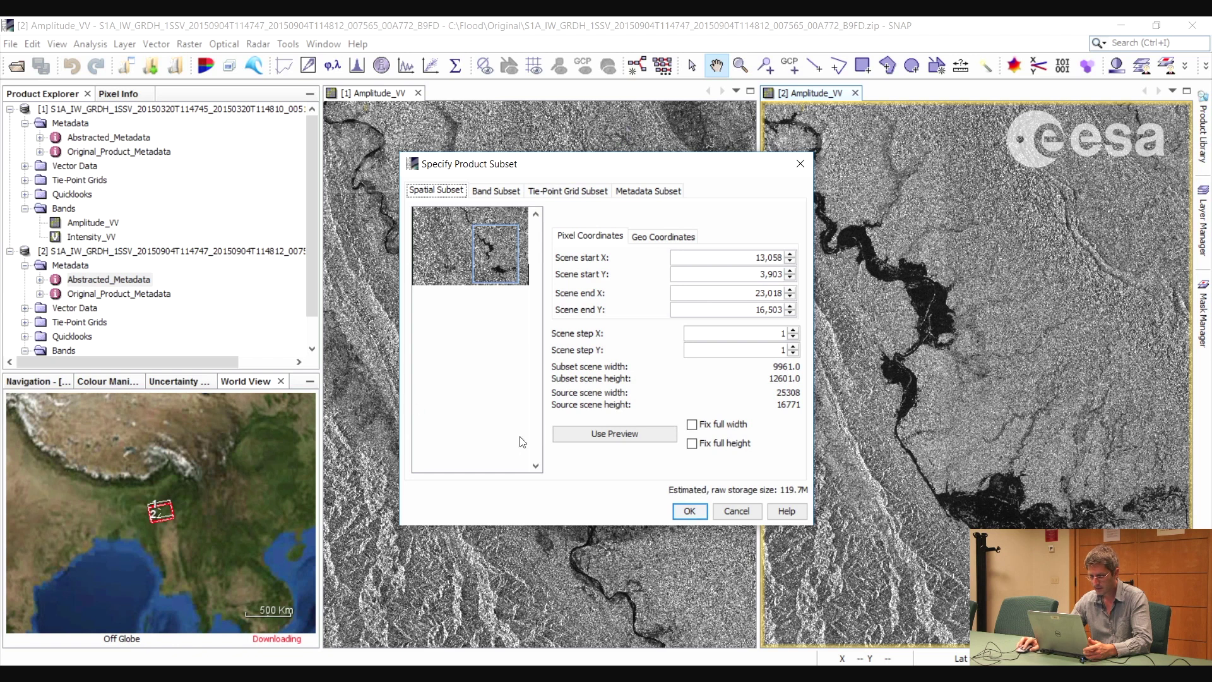
pyautogui.click(690, 512)
pyautogui.moveTo(310, 248); pyautogui.dragTo(312, 309)
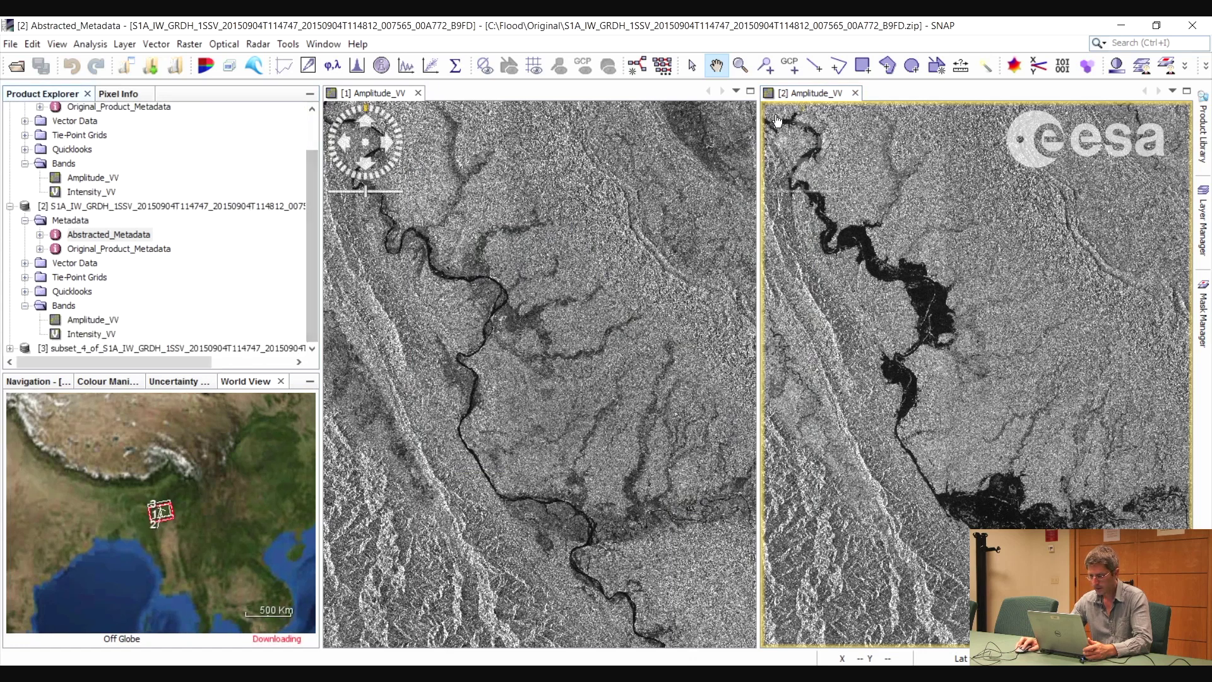
# - Create a spatial subset of the March product (20150320), using the extent currently displayed in its image view
pyautogui.click(369, 98)
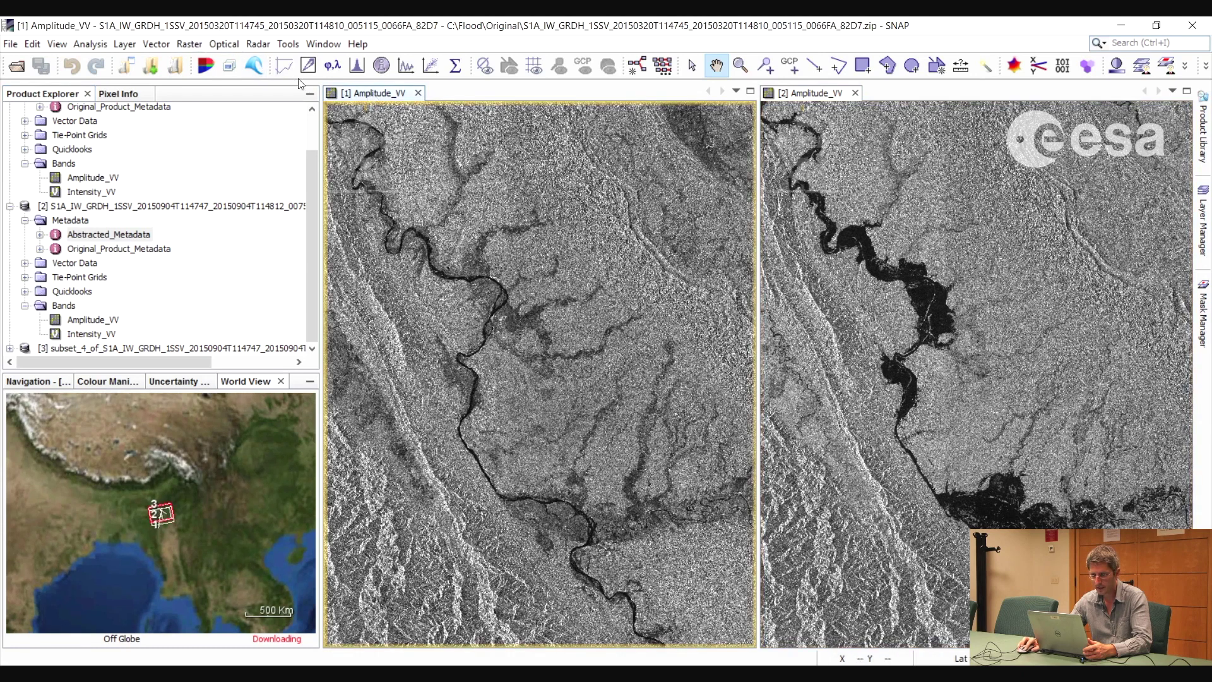
pyautogui.click(189, 43)
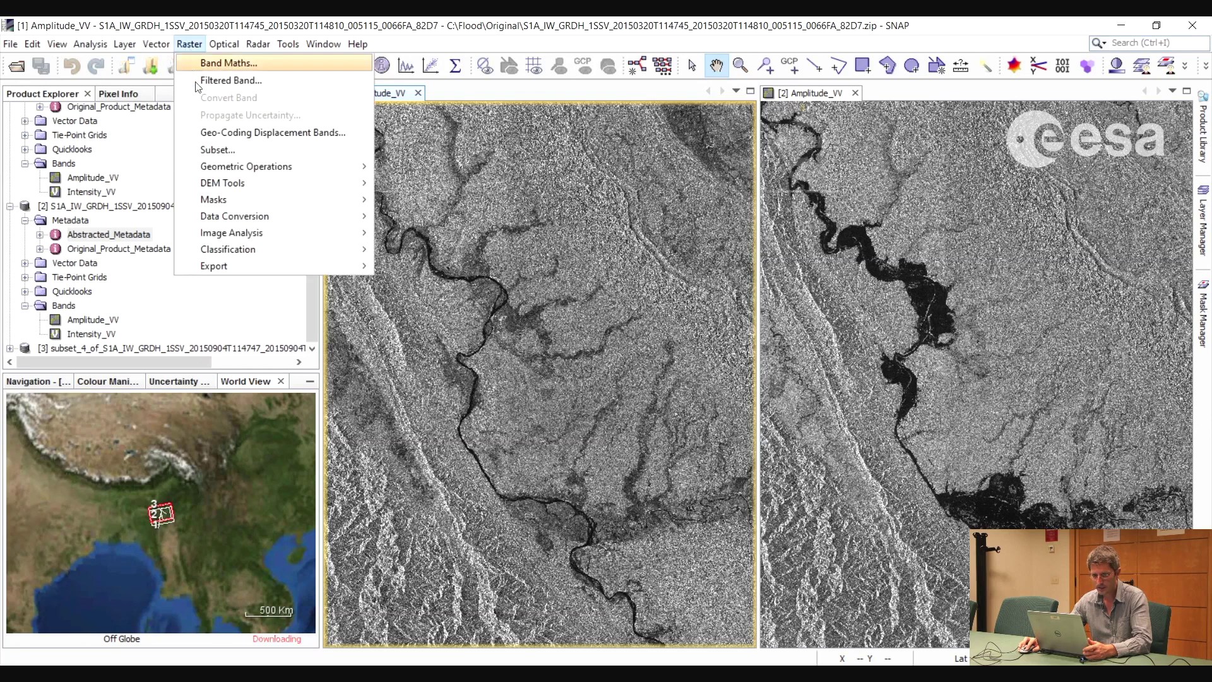
pyautogui.click(218, 150)
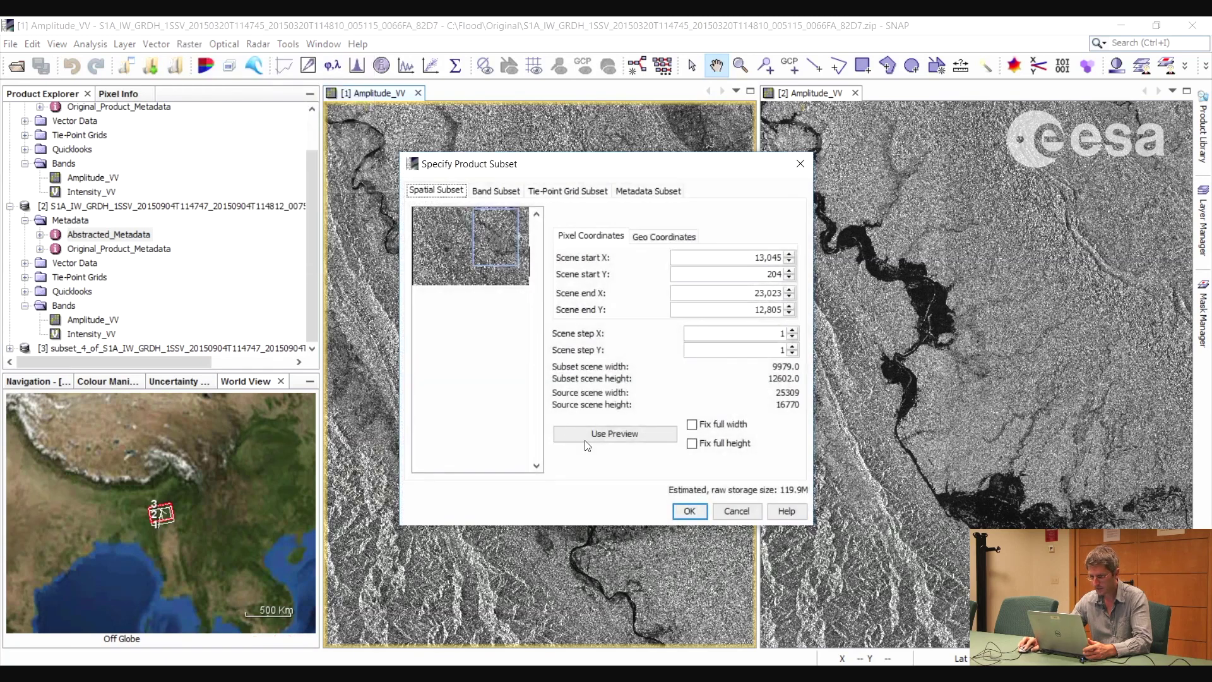
pyautogui.click(689, 513)
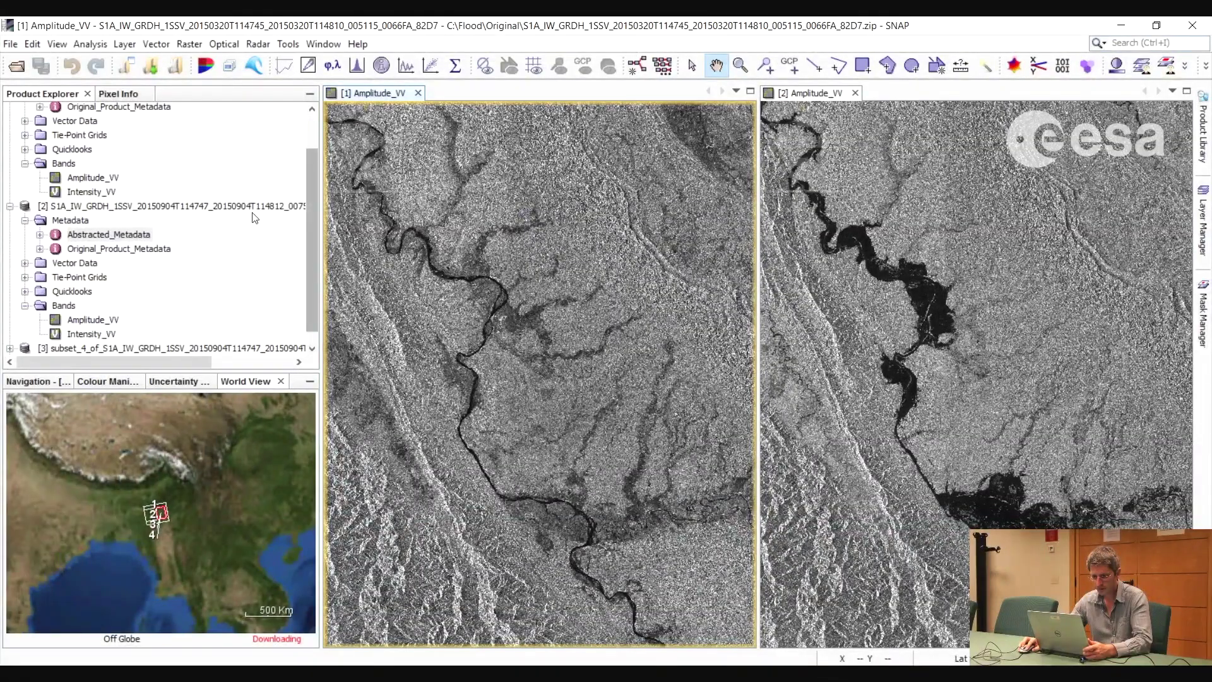
# - Save the September subset in BEAM-DIMAP format to the out folder as S1A_IW_GRDH_1SSV_20150904T114747_crop.dim
pyautogui.click(138, 334)
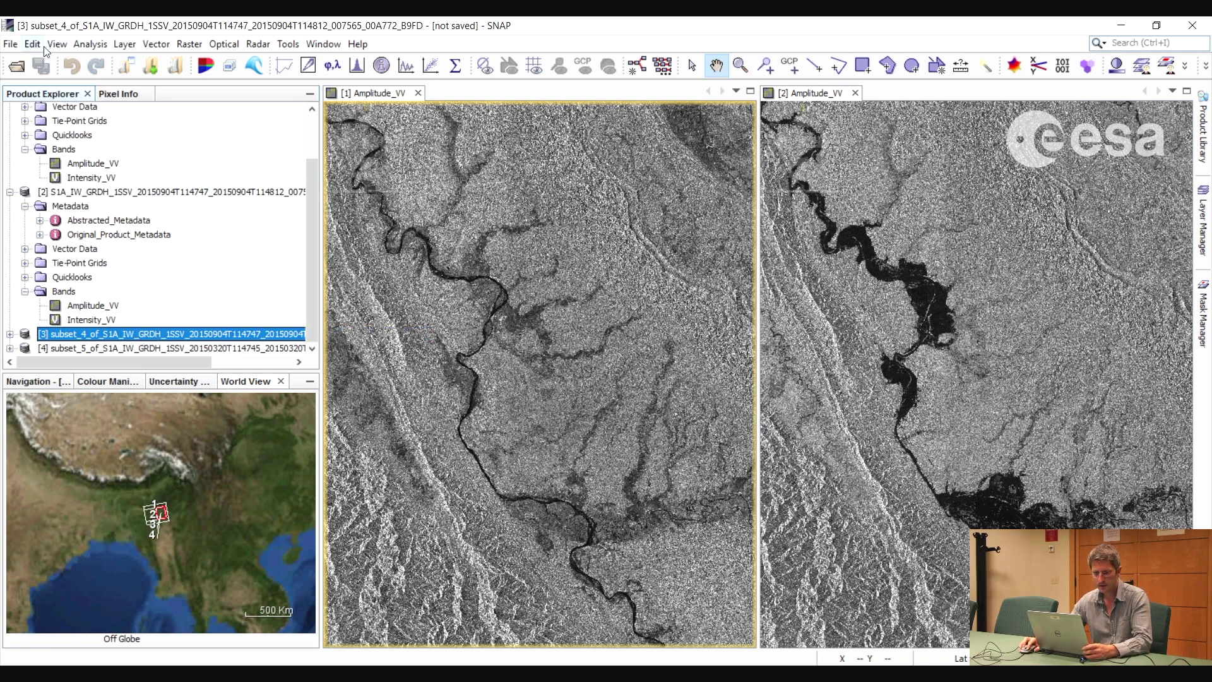
pyautogui.click(10, 44)
pyautogui.click(70, 173)
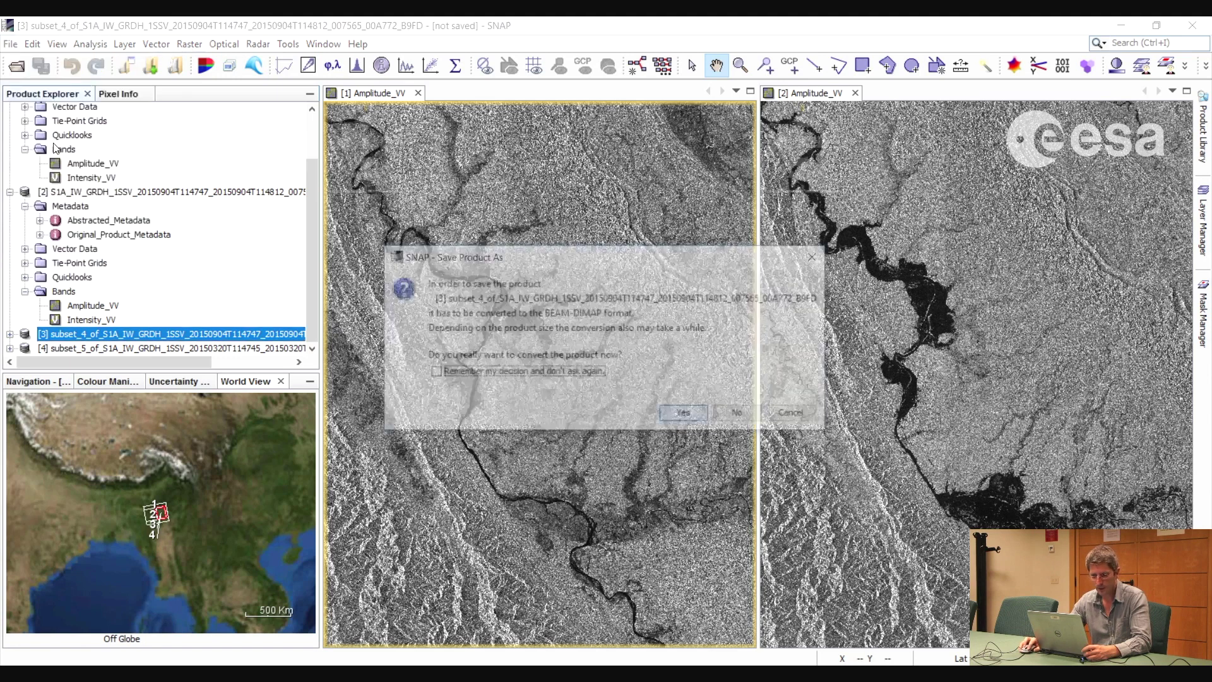
pyautogui.click(686, 416)
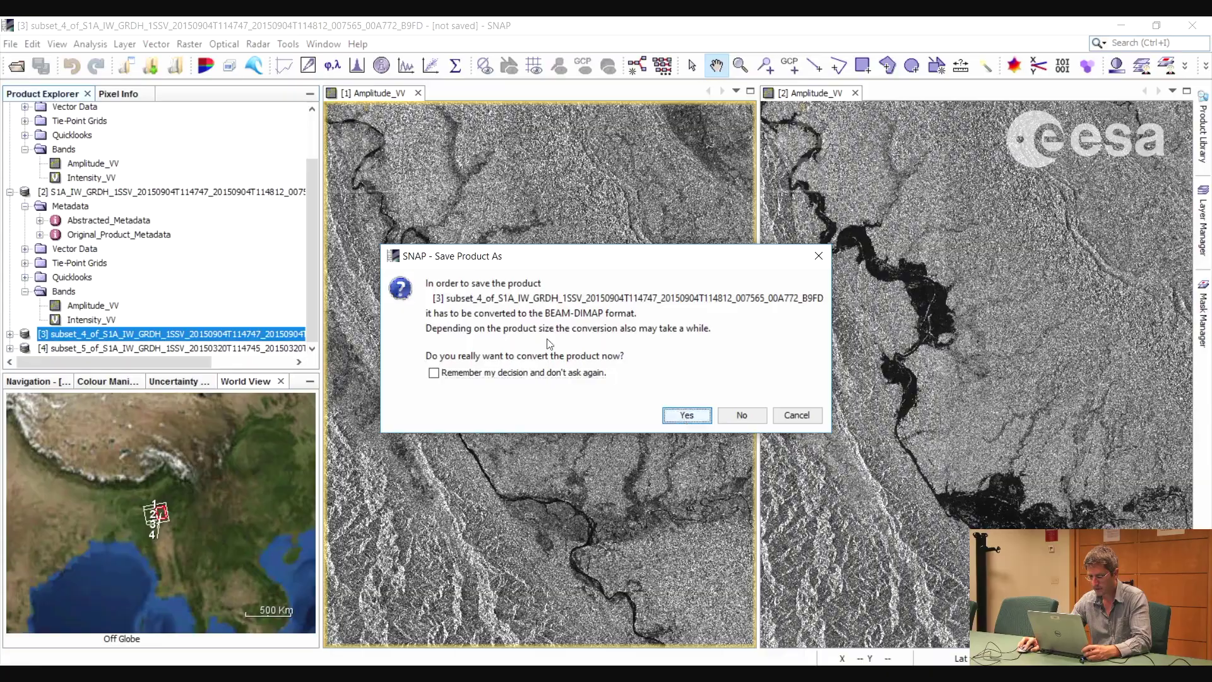
pyautogui.moveTo(587, 463); pyautogui.dragTo(535, 462)
pyautogui.click(616, 463)
pyautogui.moveTo(639, 463); pyautogui.dragTo(585, 463)
pyautogui.press('BackSpace')
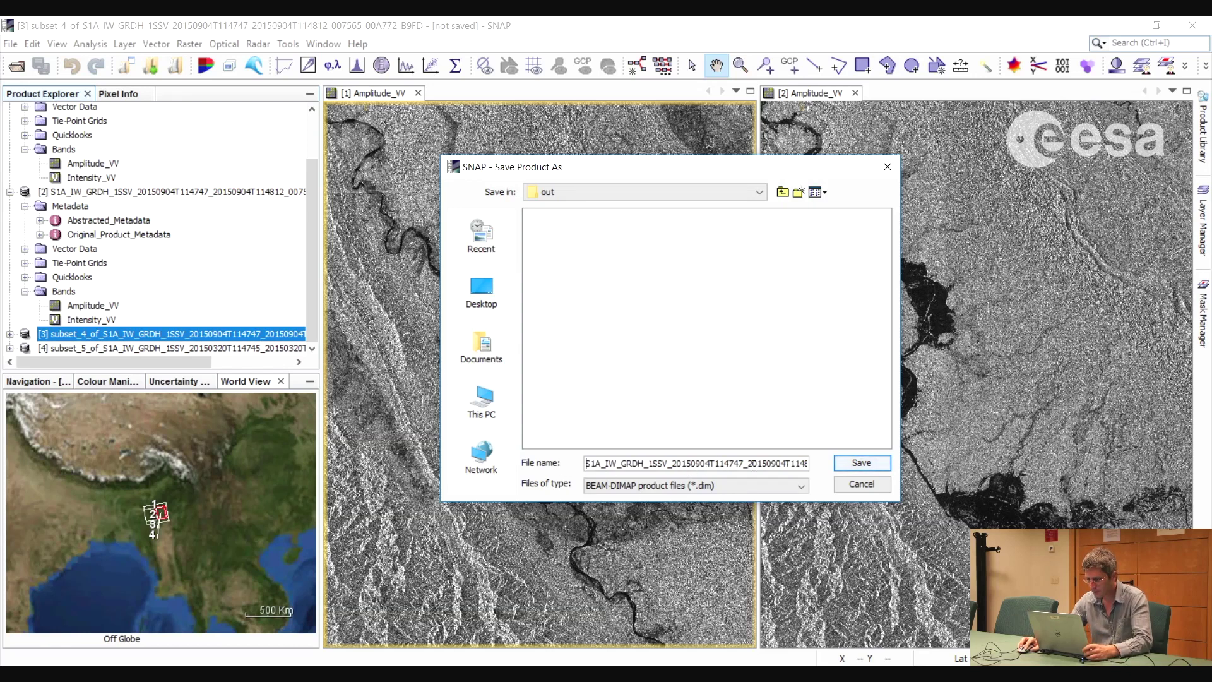
pyautogui.moveTo(748, 463); pyautogui.dragTo(794, 464)
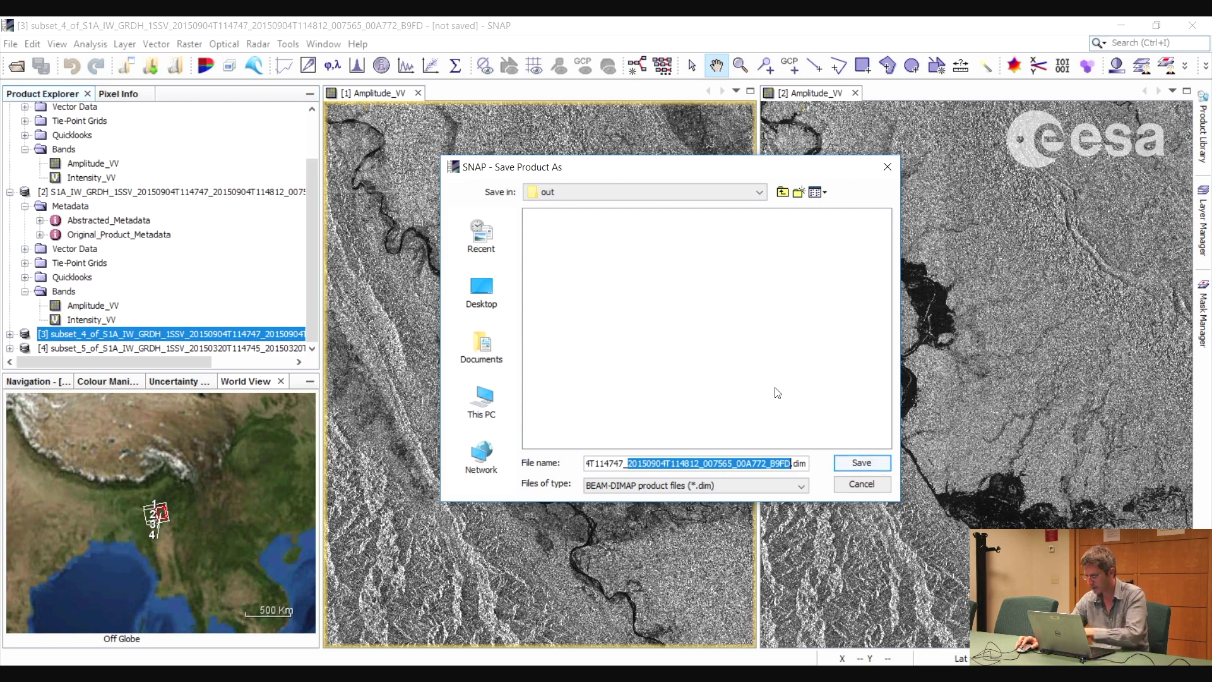
pyautogui.press('BackSpace')
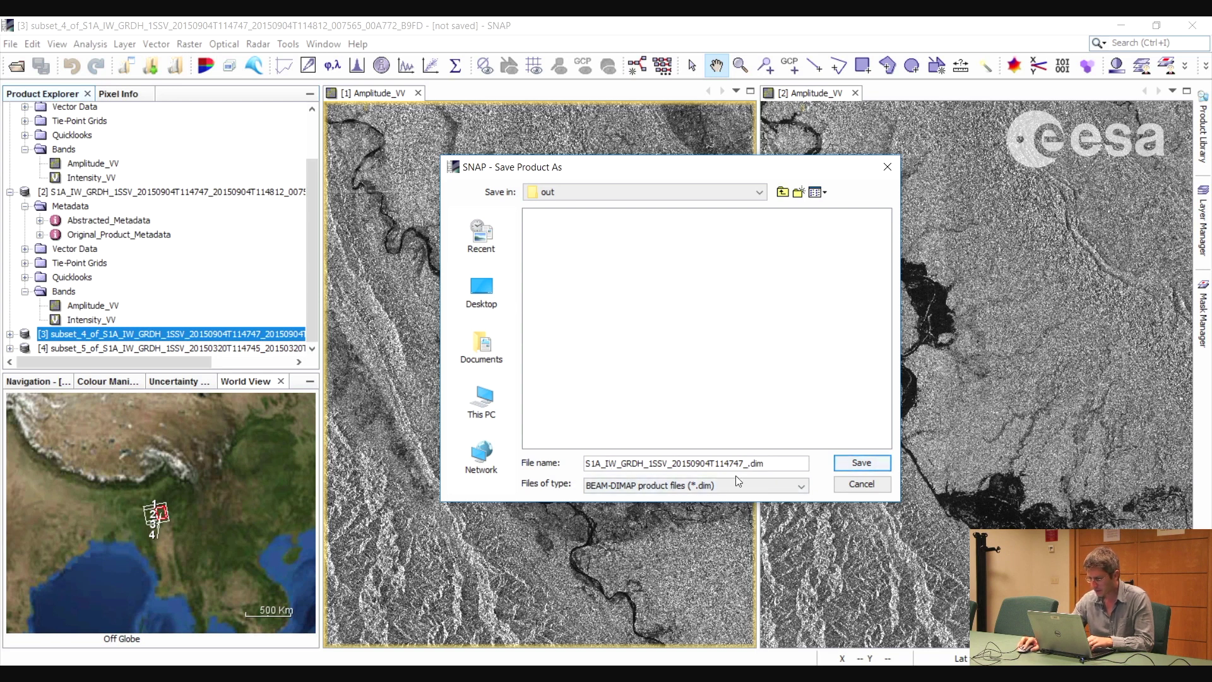
pyautogui.write('crop')
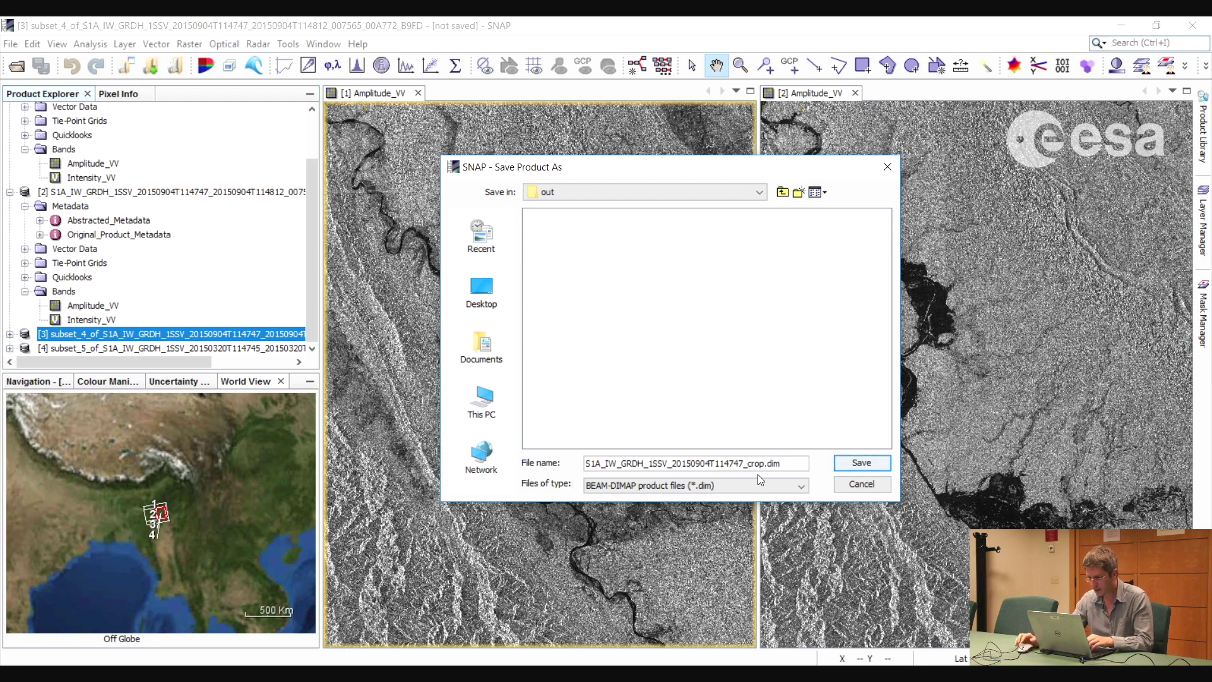
pyautogui.click(861, 464)
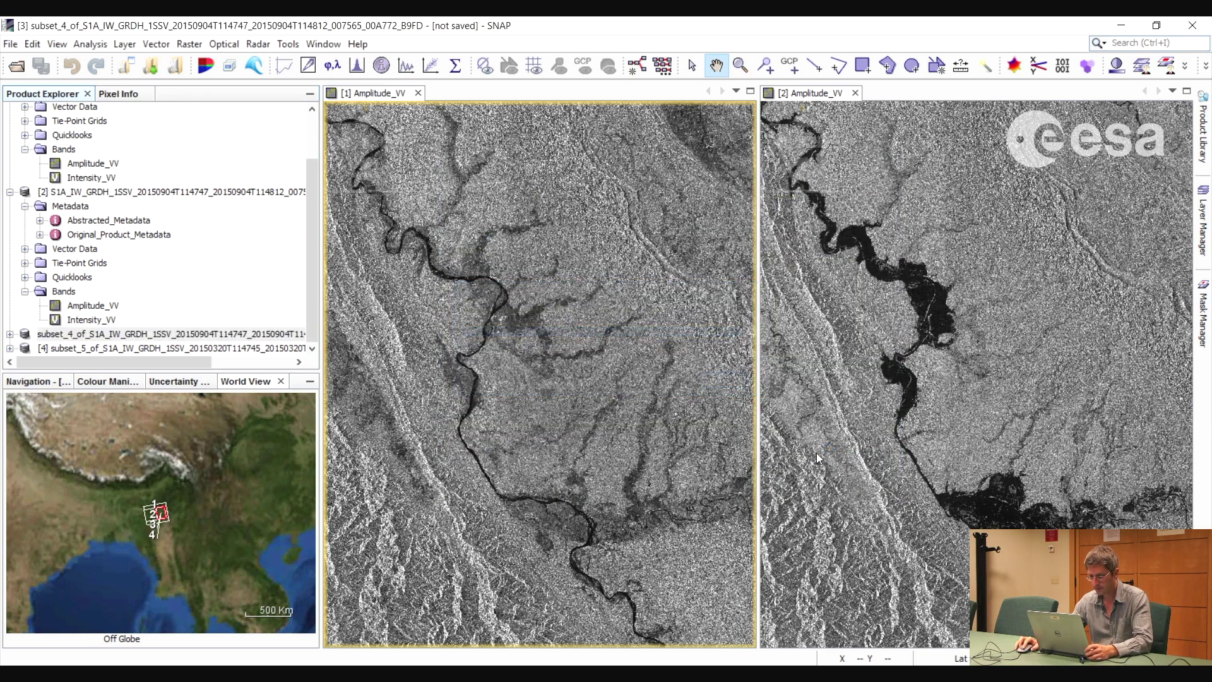
# - Save the March subset in BEAM-DIMAP format to the out folder as S1A_IW_GRDH_1SSV_20150320T114745_crop.dim
pyautogui.click(240, 351)
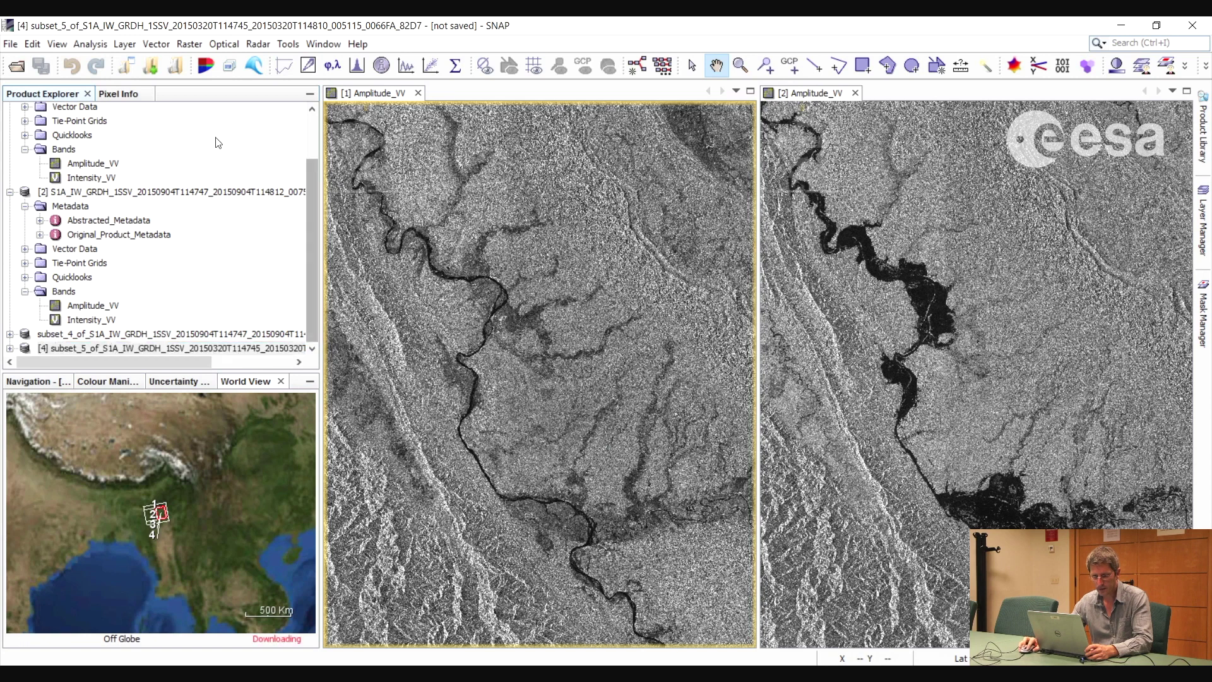
pyautogui.click(11, 44)
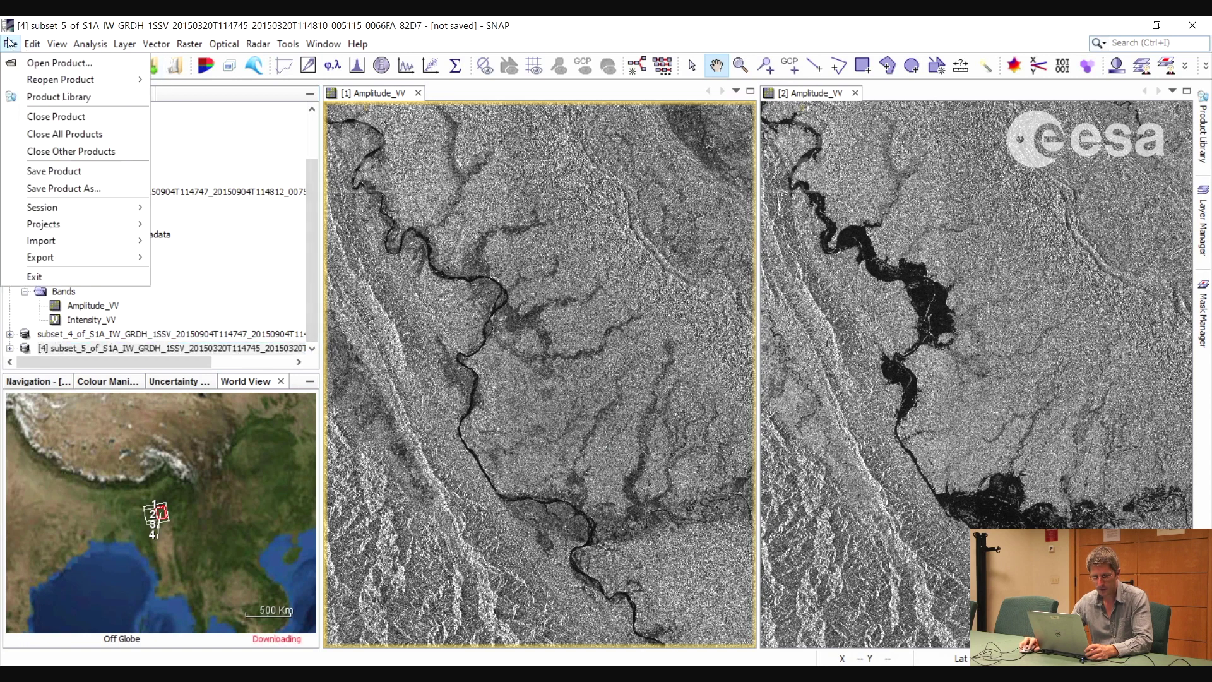
pyautogui.click(47, 169)
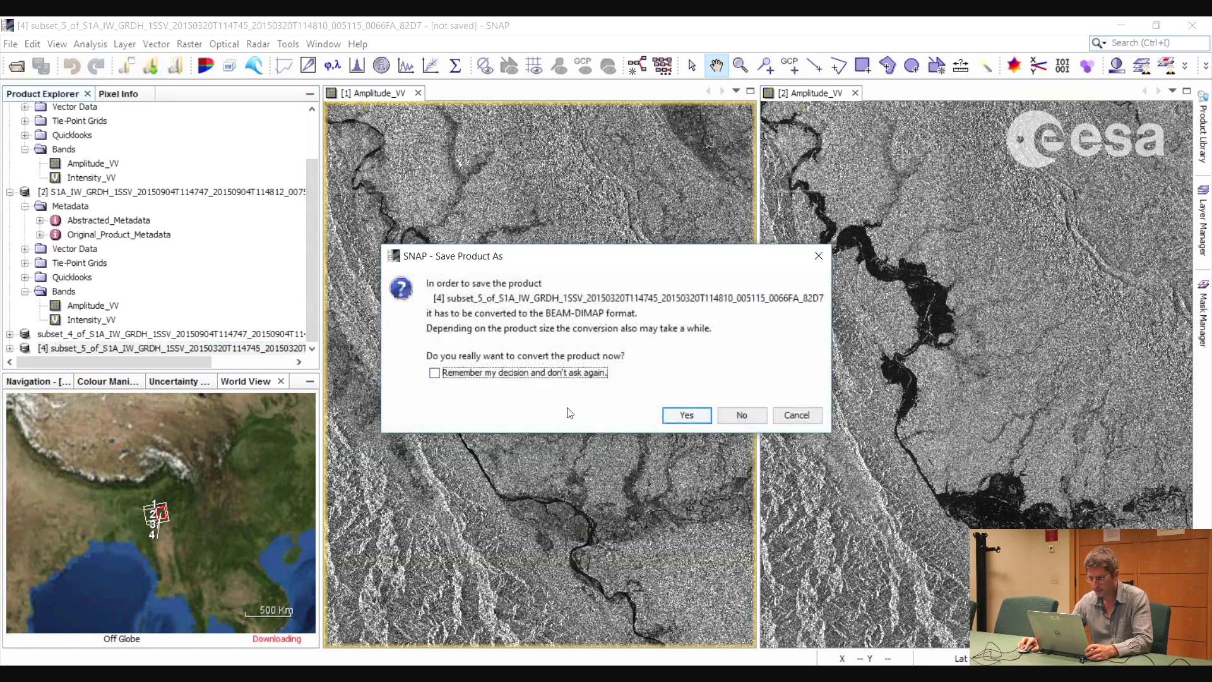
pyautogui.click(685, 413)
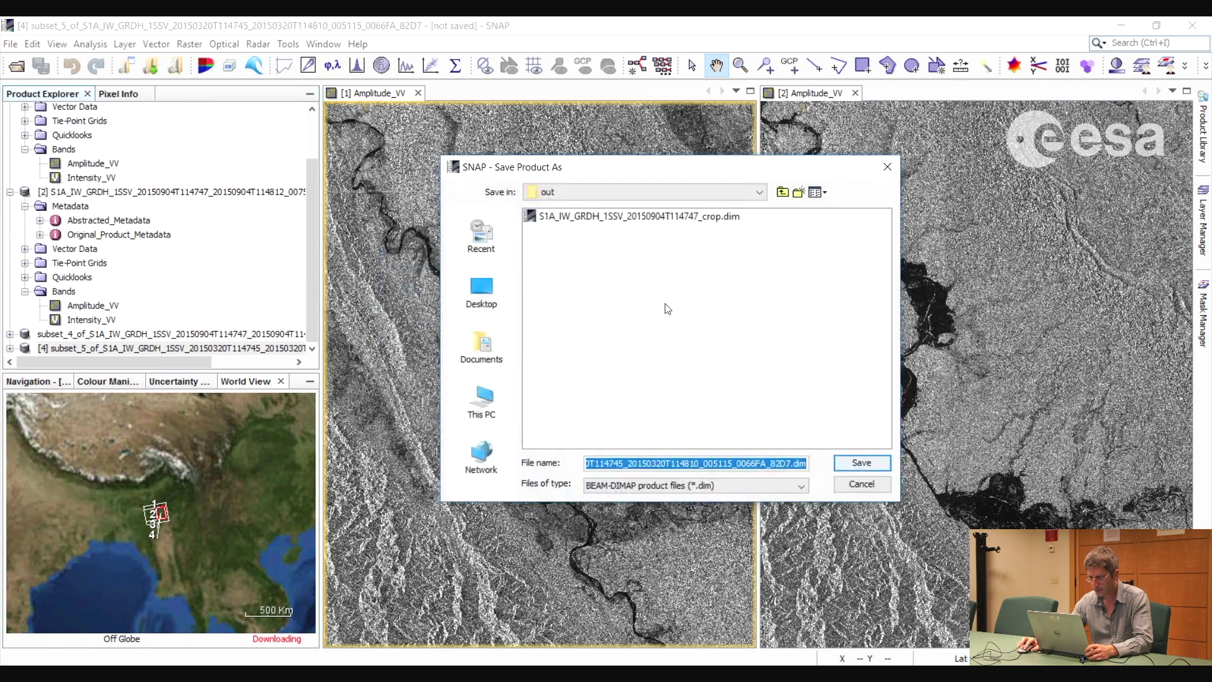
pyautogui.click(711, 463)
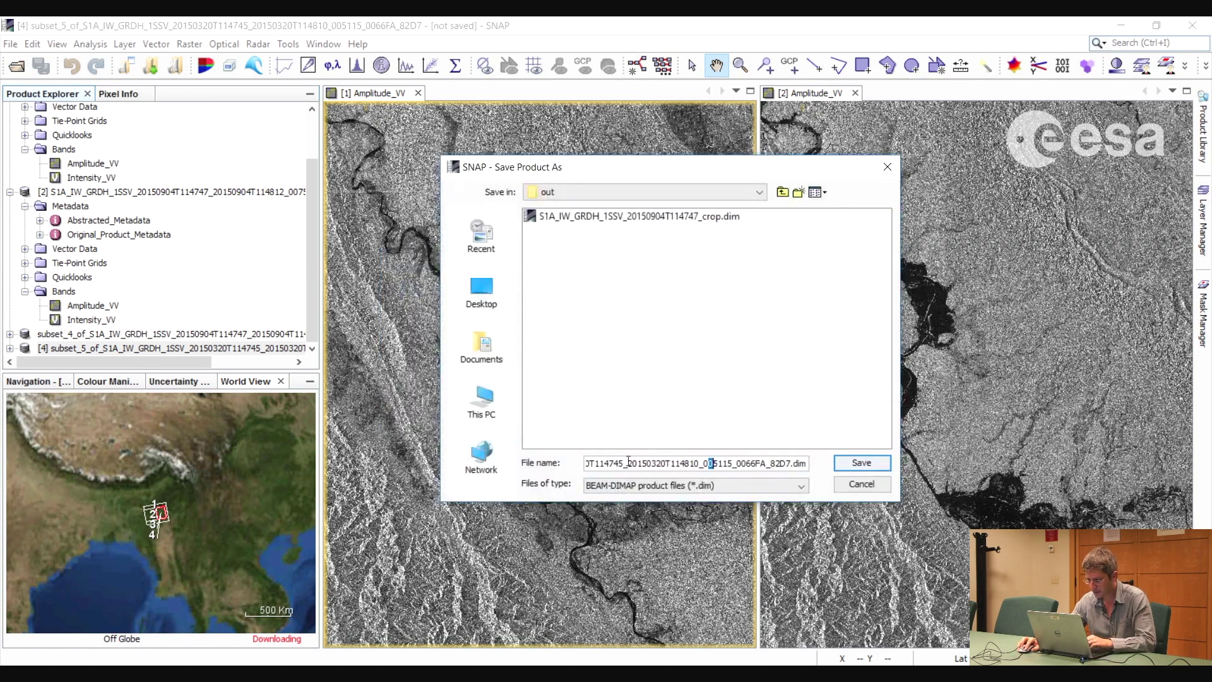
pyautogui.moveTo(610, 463); pyautogui.dragTo(585, 464)
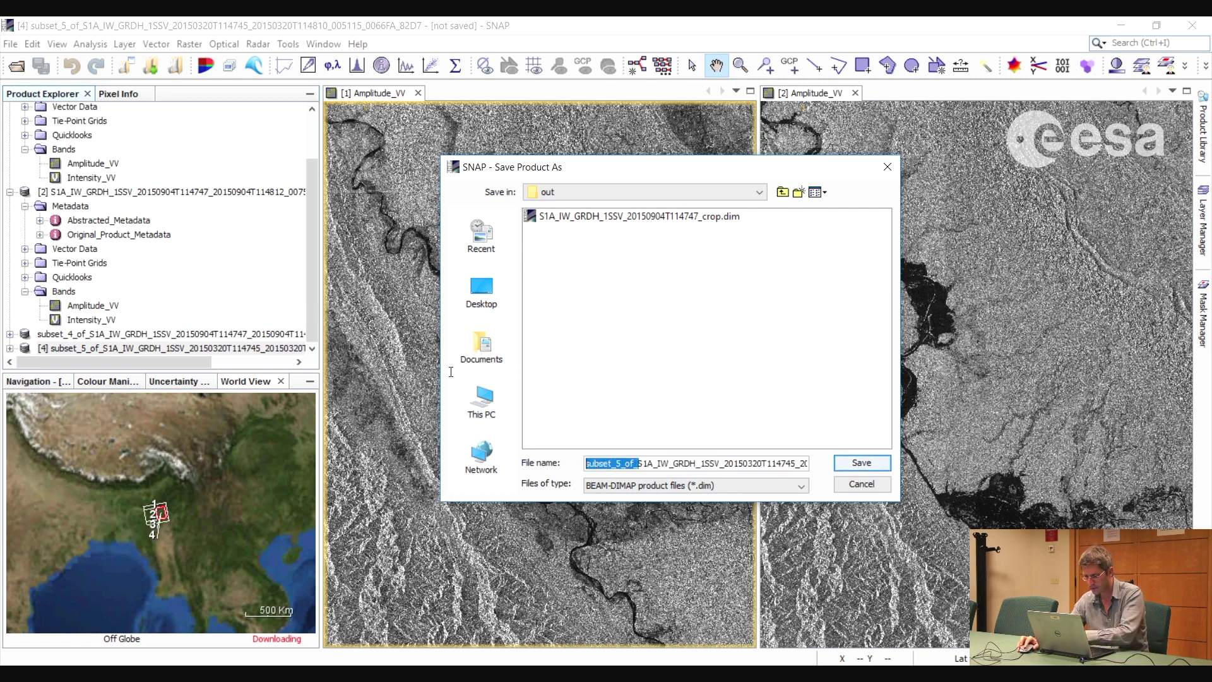
pyautogui.press('Delete')
pyautogui.moveTo(748, 464); pyautogui.dragTo(792, 465)
pyautogui.write('cr')
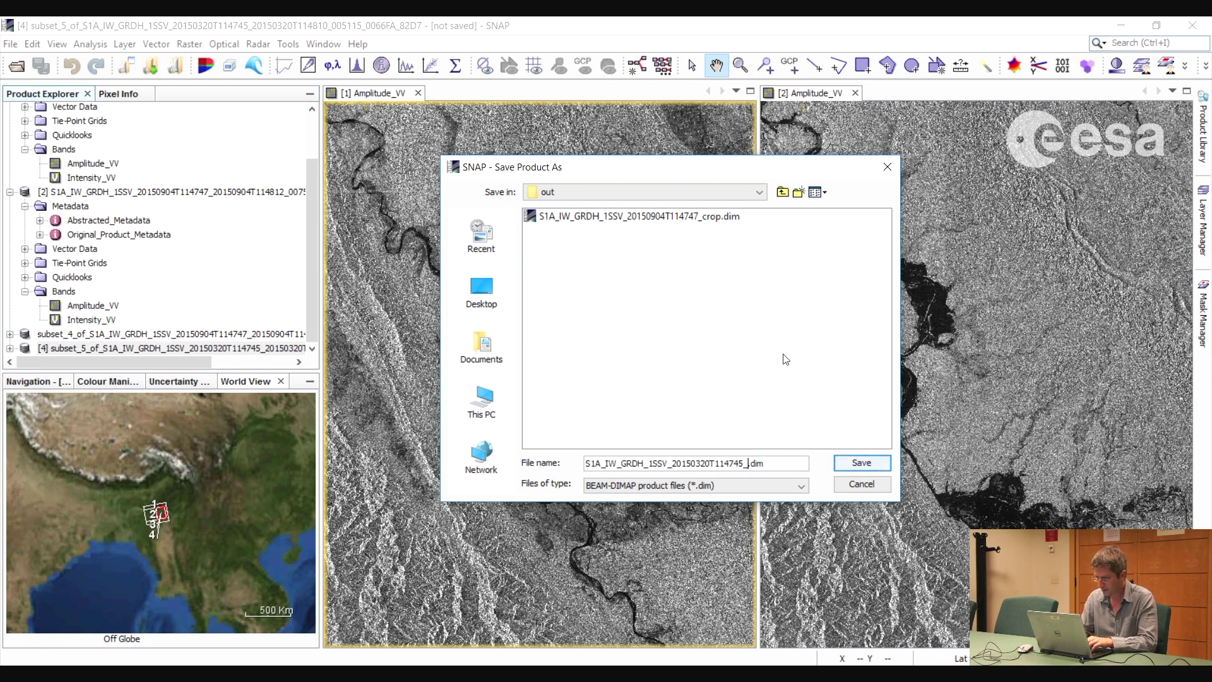
pyautogui.write('op')
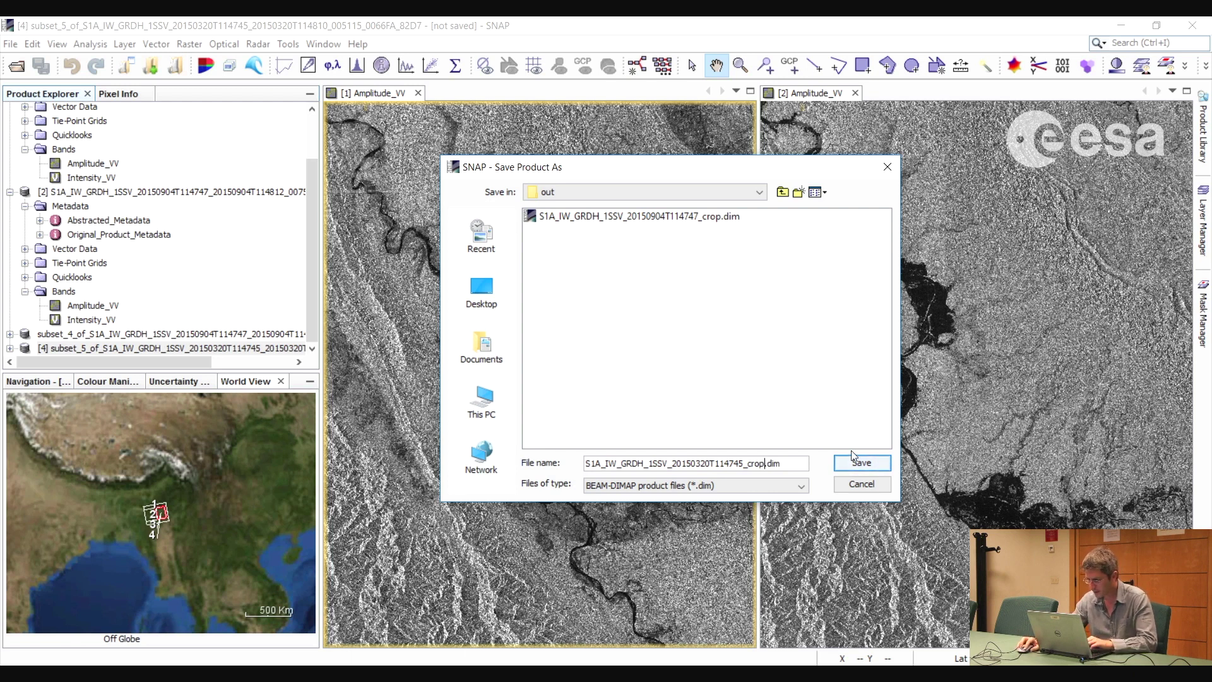
pyautogui.click(862, 463)
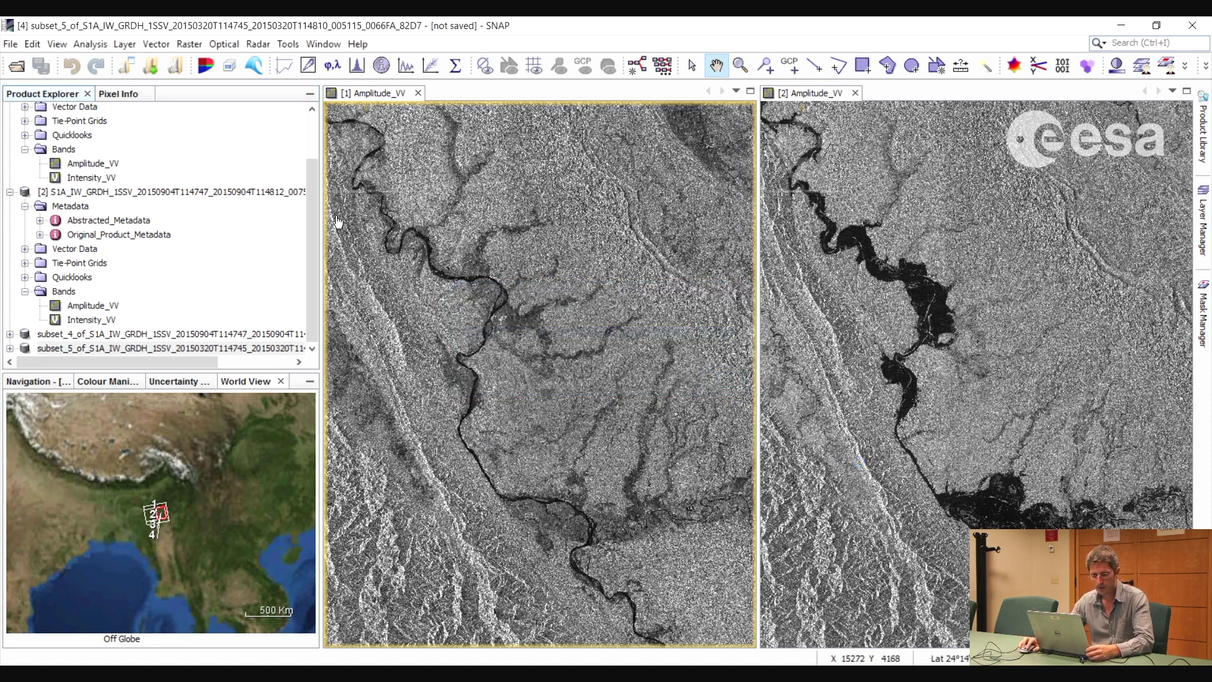
# - Close all products and load both cropped .dim files from the Flood\out folder in File Explorer into SNAP's Product Explorer
pyautogui.rightClick(94, 194)
pyautogui.click(136, 335)
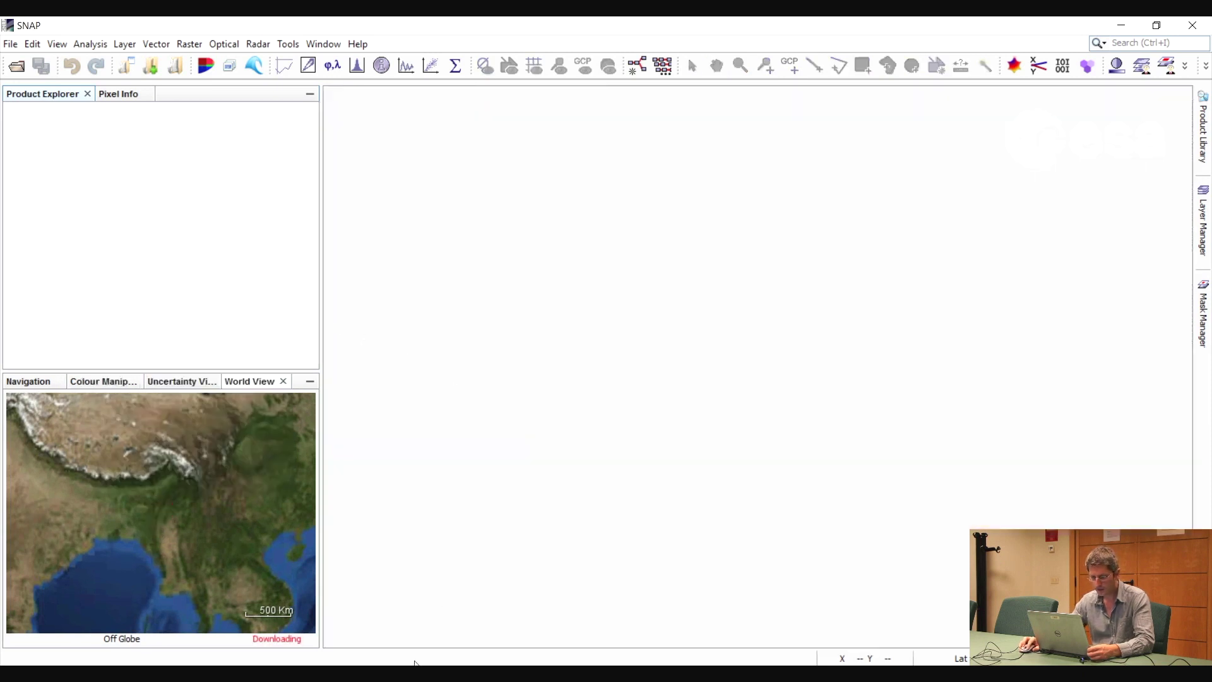
pyautogui.moveTo(447, 675)
pyautogui.hotkey('alt', 'Tab')
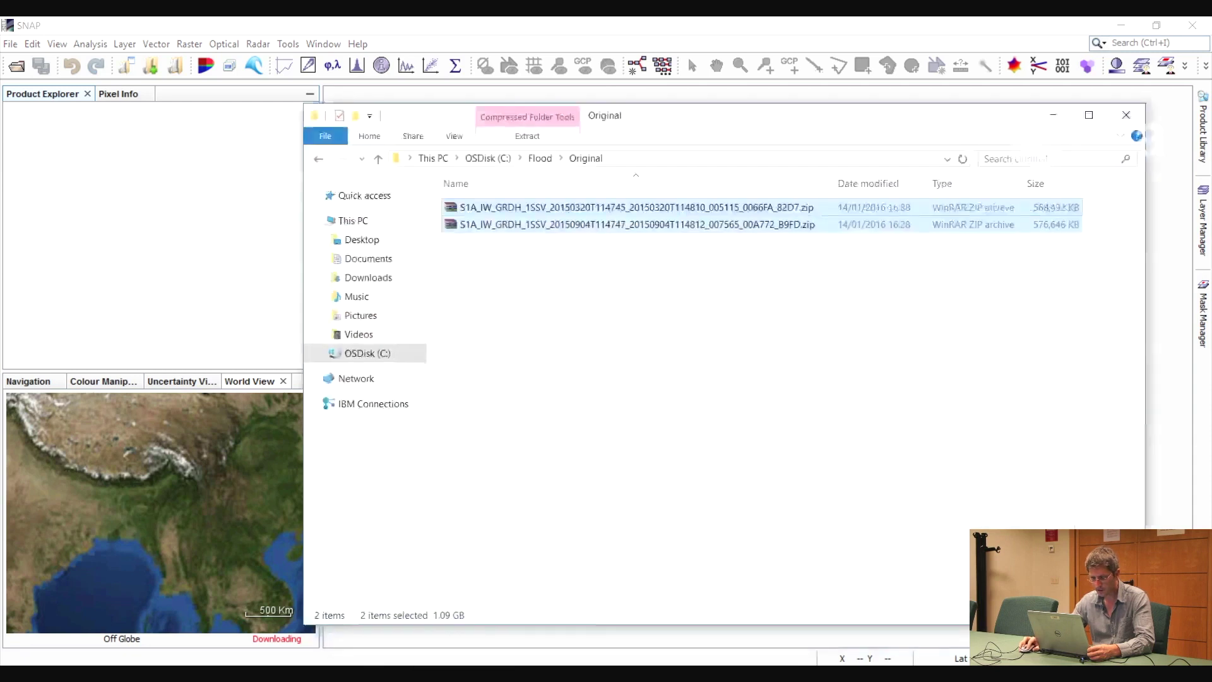
pyautogui.click(537, 159)
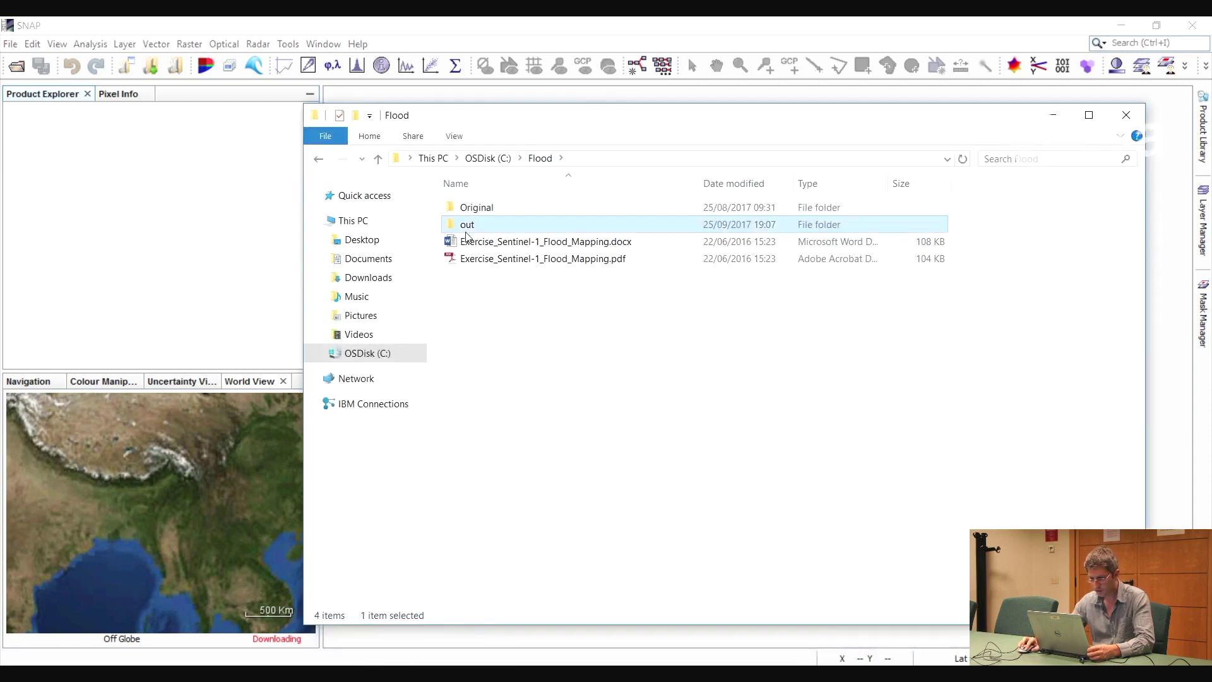
pyautogui.doubleClick(468, 226)
pyautogui.click(498, 259)
pyautogui.keyDown('shift'); pyautogui.click(499, 243); pyautogui.keyUp('shift')
pyautogui.moveTo(497, 256); pyautogui.dragTo(151, 190)
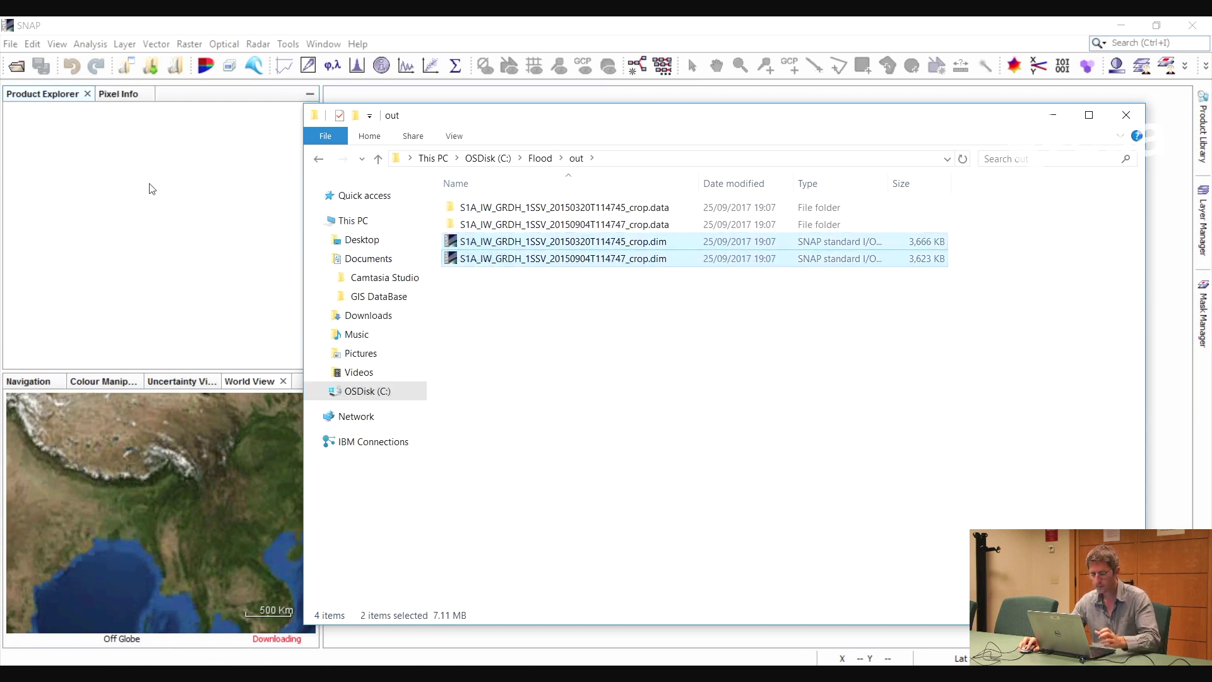
pyautogui.click(1052, 117)
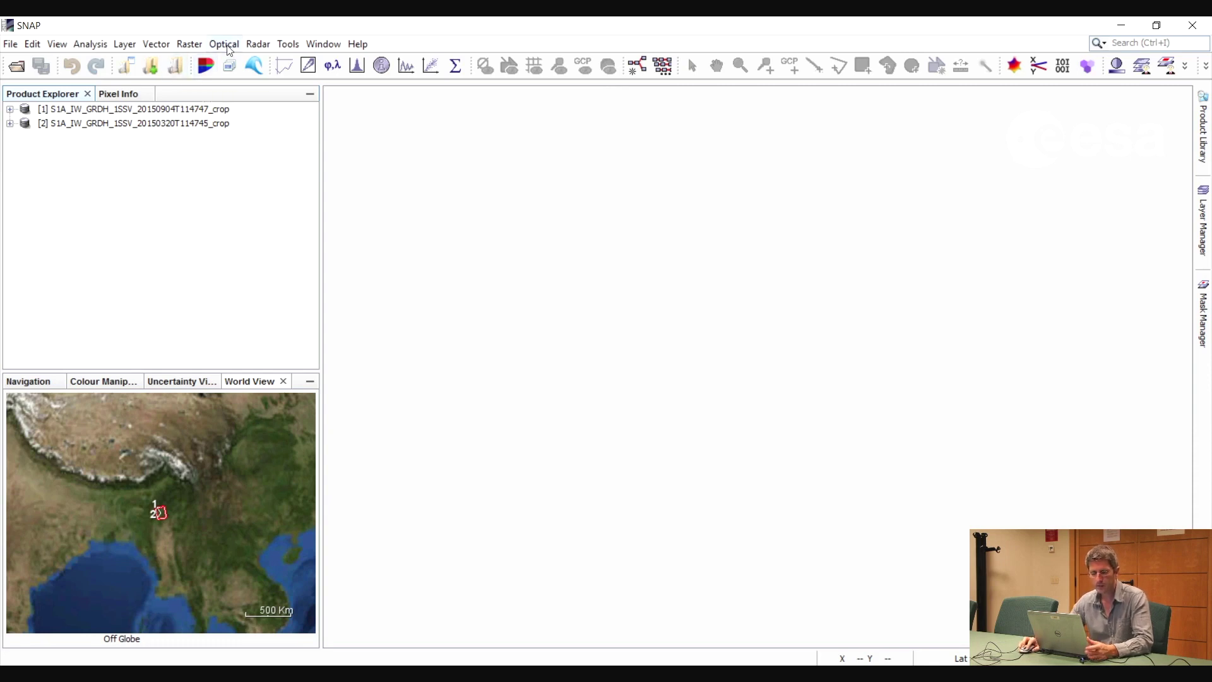
# - Multilook the September crop (20150904) with 3 range looks and save it as BEAM-DIMAP in C:\Flood\out with the suffix _ML
pyautogui.click(260, 45)
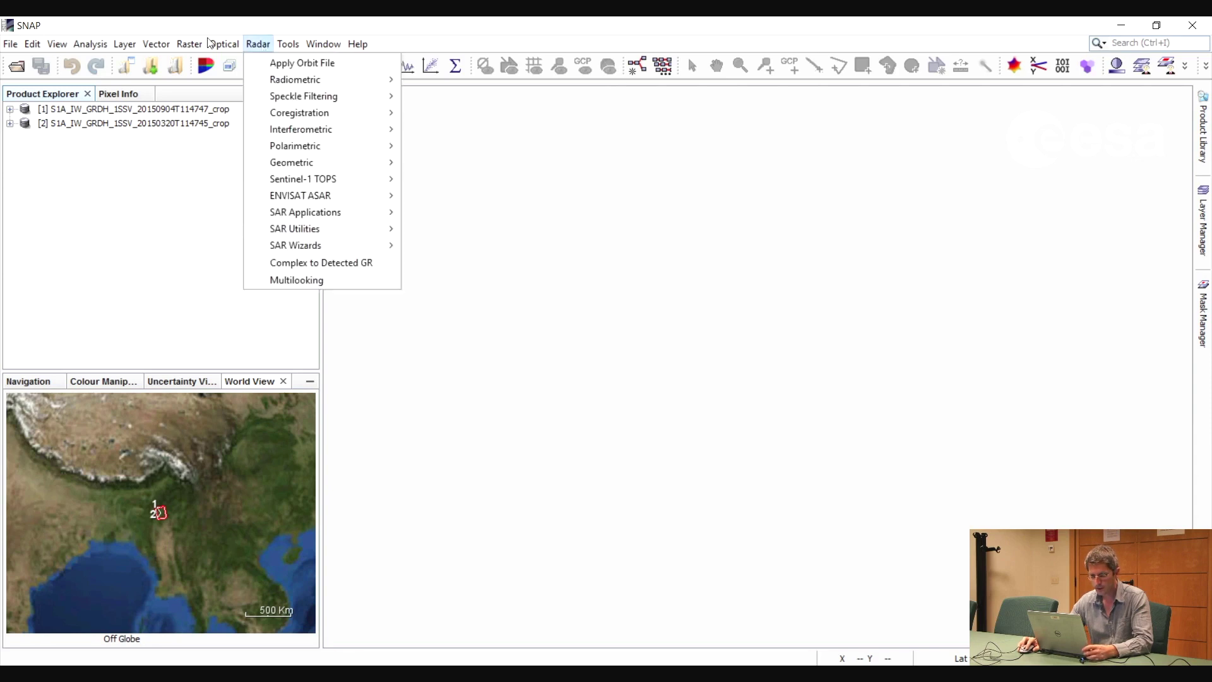
pyautogui.click(305, 278)
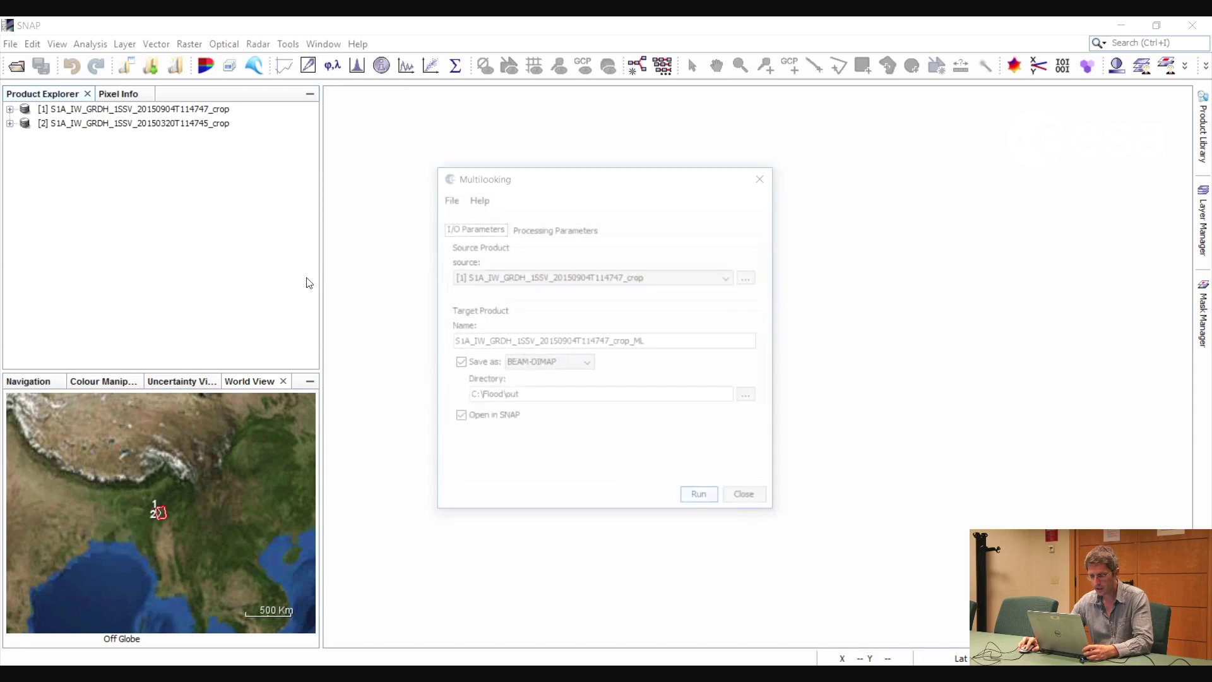
pyautogui.click(539, 230)
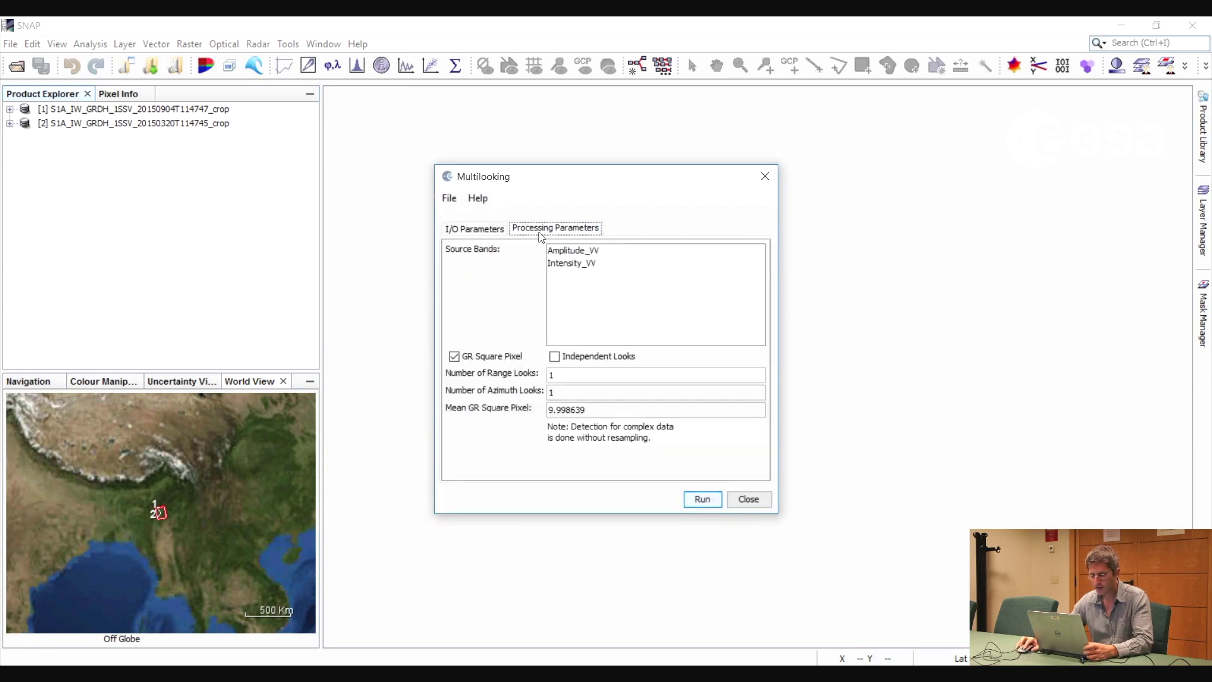
pyautogui.click(556, 375)
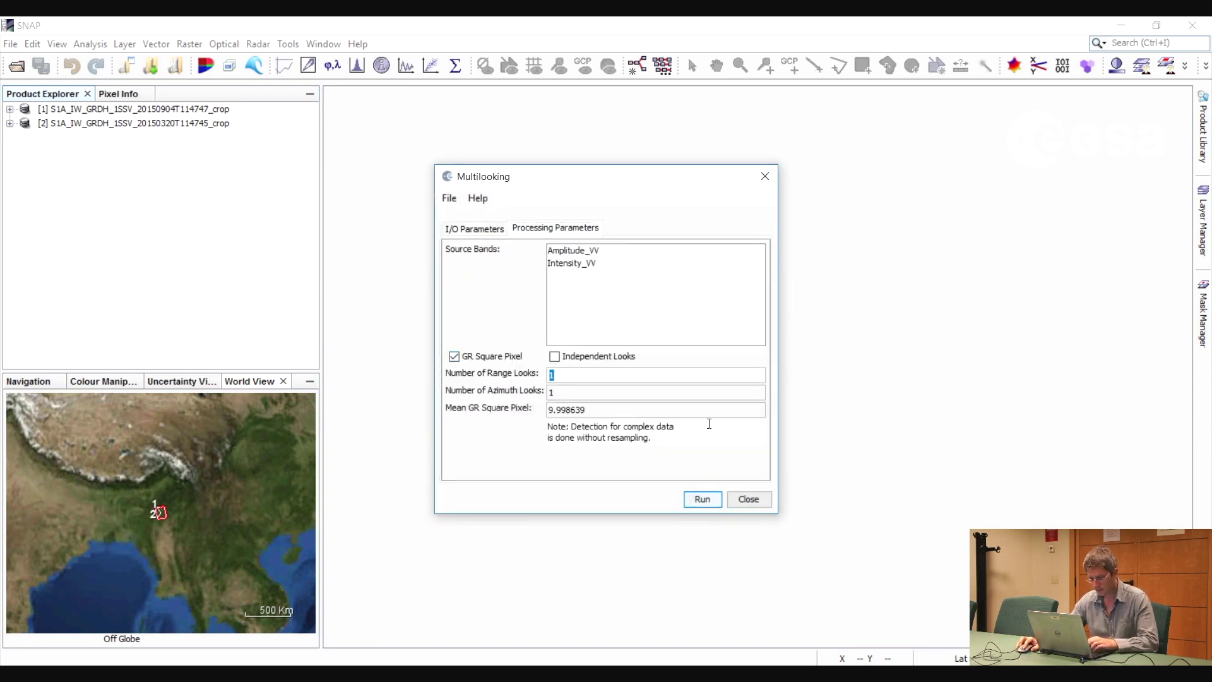
pyautogui.write('3')
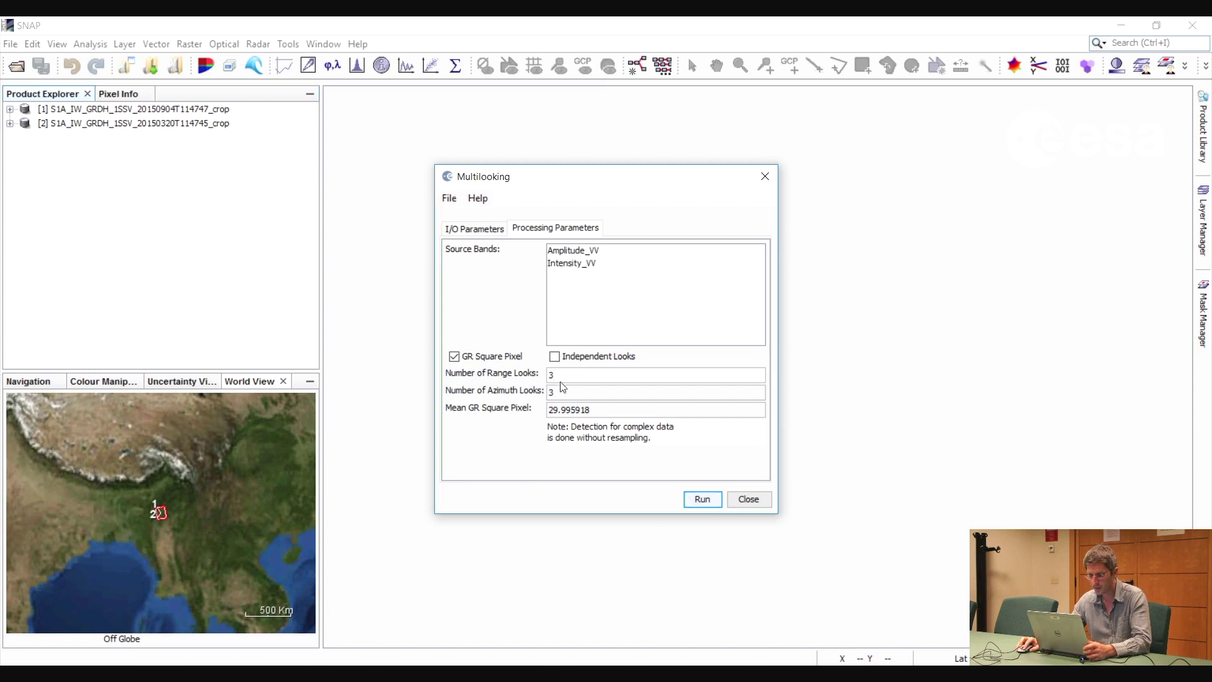
pyautogui.click(477, 228)
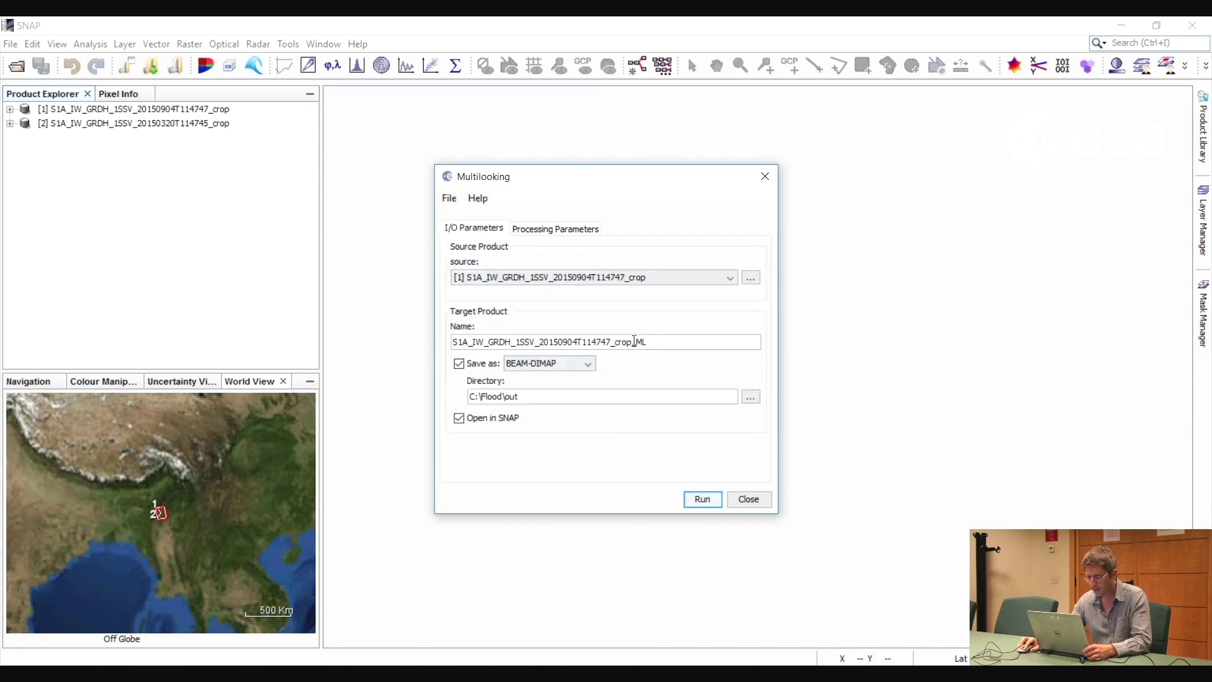
pyautogui.press('End')
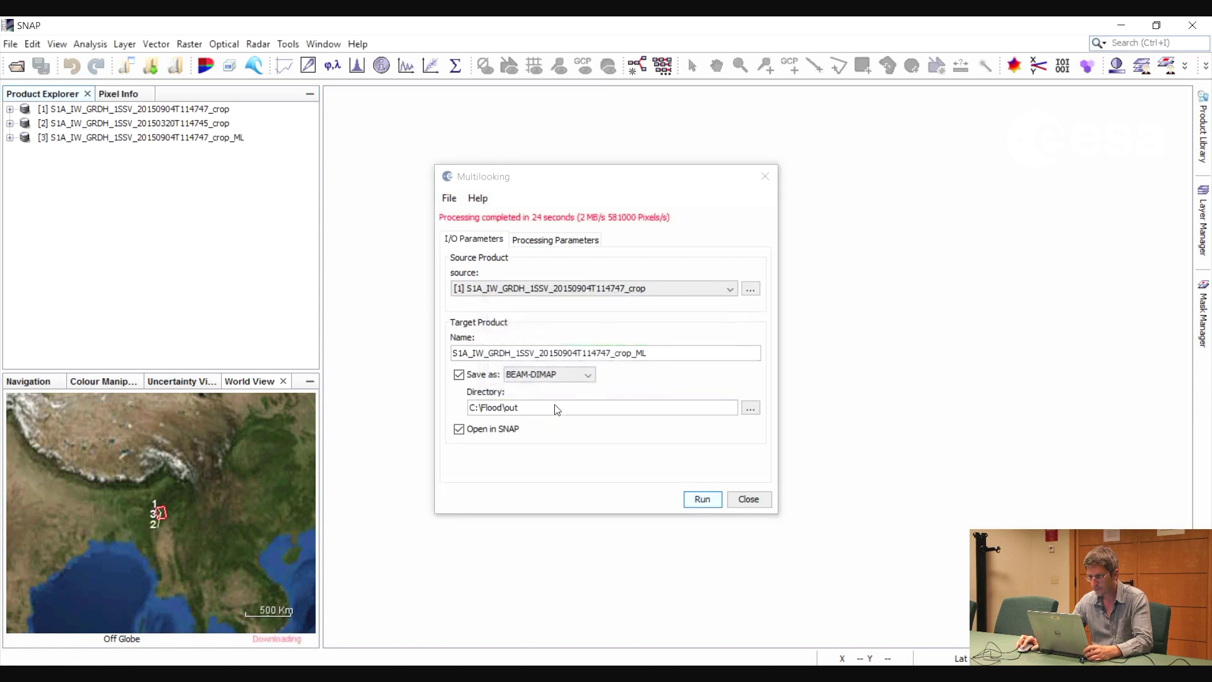
# - Multilook the March crop (20150320) with the same settings, saving S1A_IW_GRDH_1SSV_20150320T114745_crop_ML as BEAM-DIMAP in C:\Flood\out
pyautogui.click(654, 289)
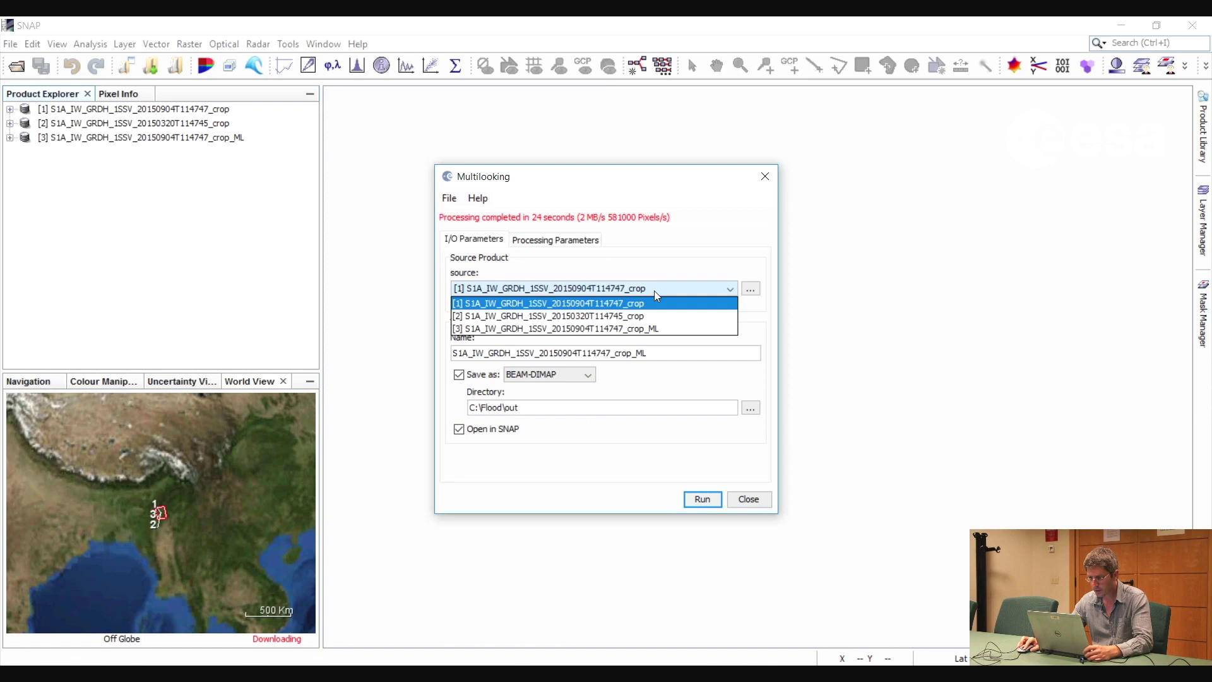
pyautogui.click(628, 313)
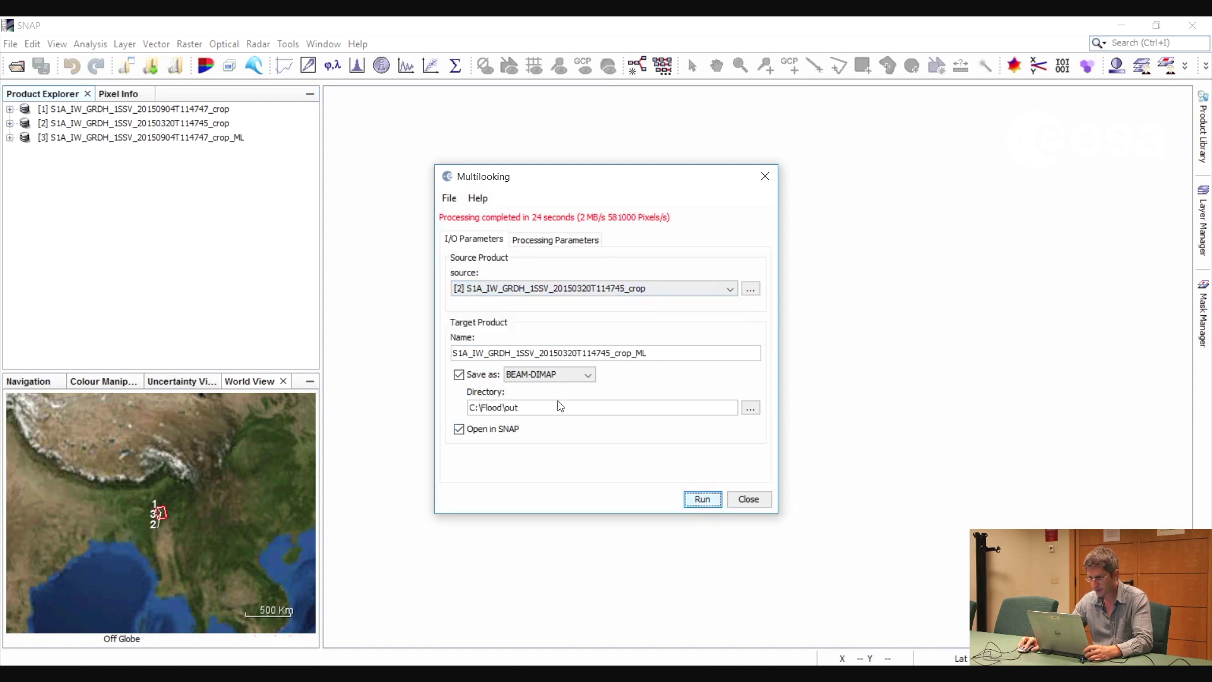
pyautogui.press('Return')
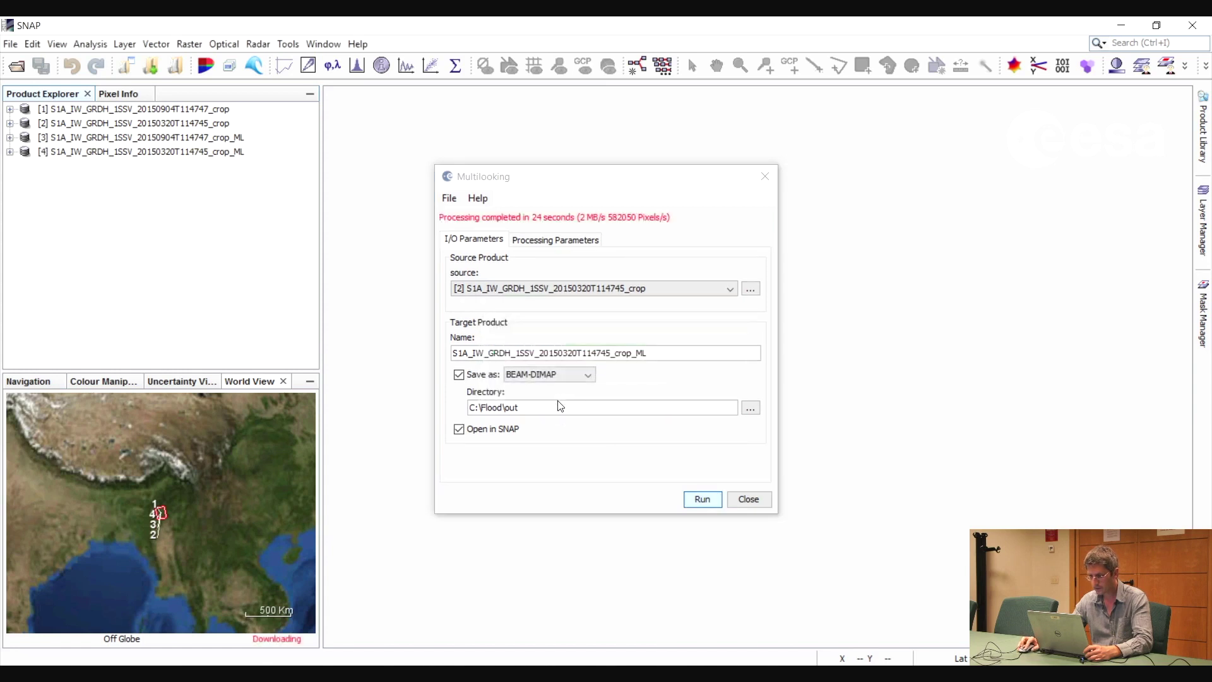
pyautogui.click(748, 499)
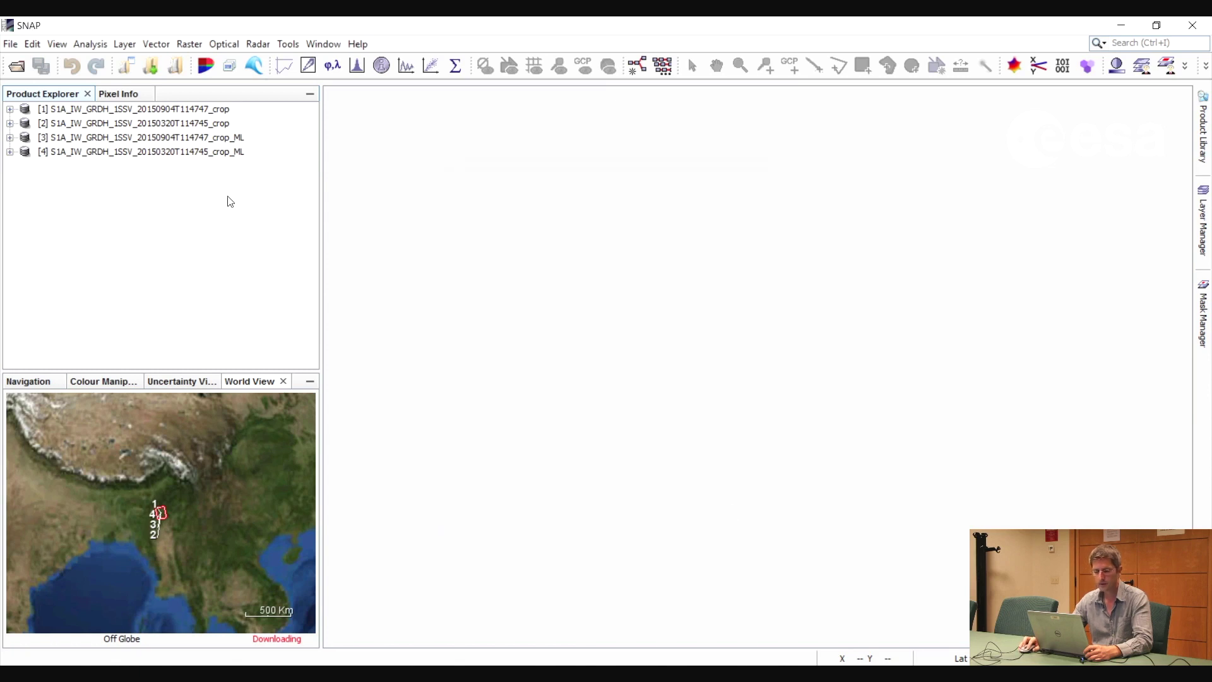
# - Radiometrically calibrate the multilooked September product with sigma0 band output, saving it as BEAM-DIMAP in C:\Flood\out with the suffix _Cal
pyautogui.click(217, 137)
pyautogui.click(256, 44)
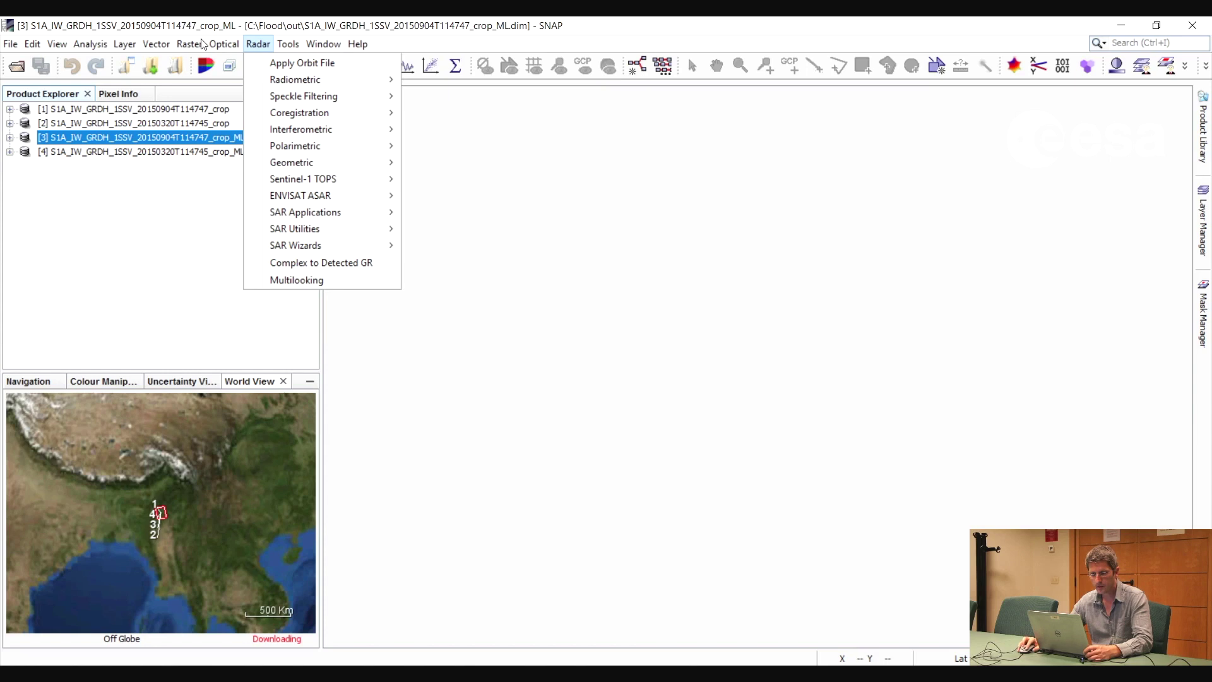
pyautogui.moveTo(315, 79)
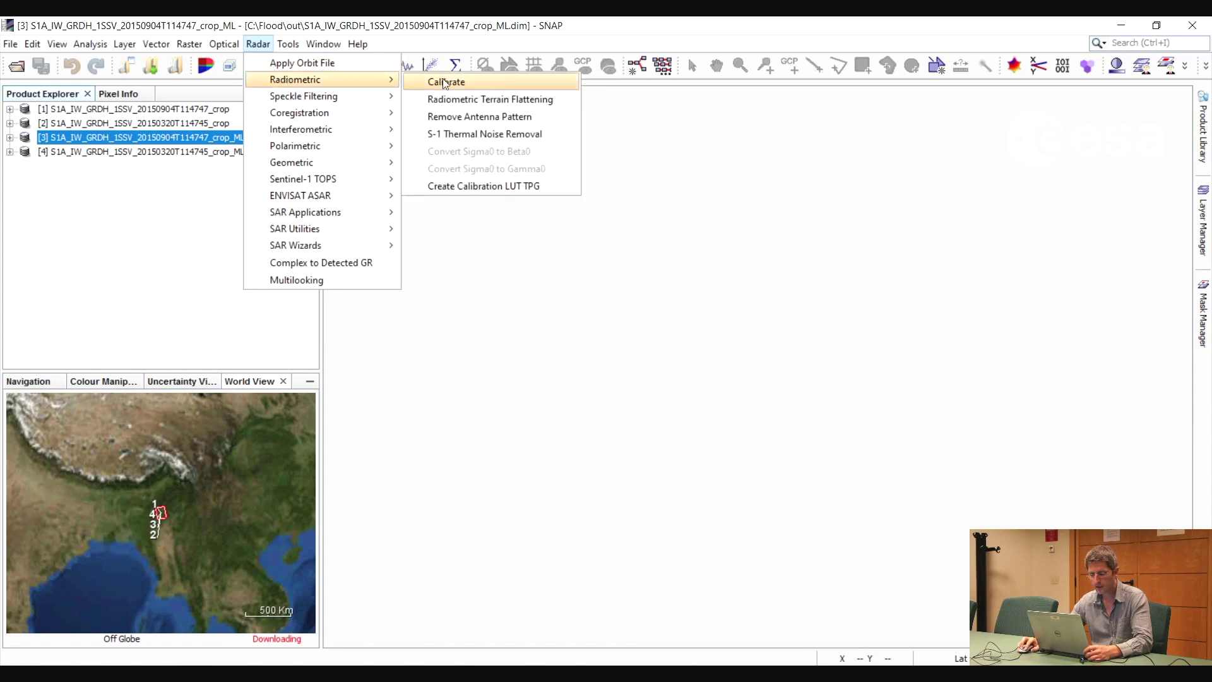
pyautogui.click(445, 83)
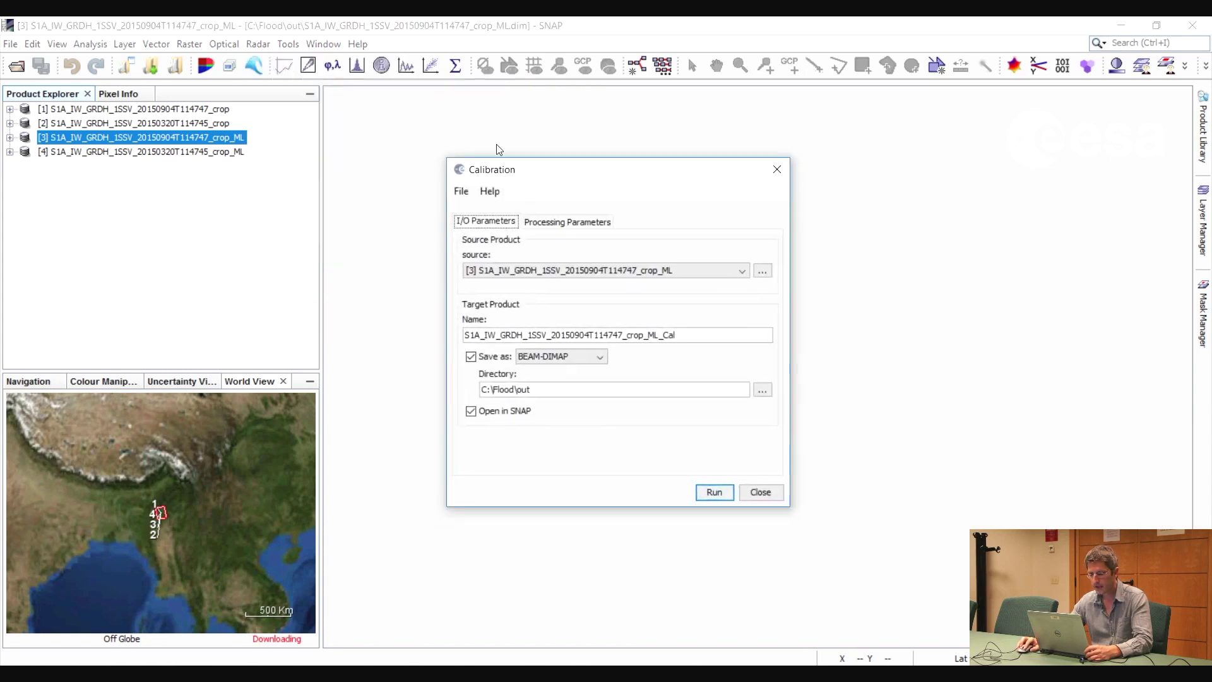
pyautogui.click(556, 223)
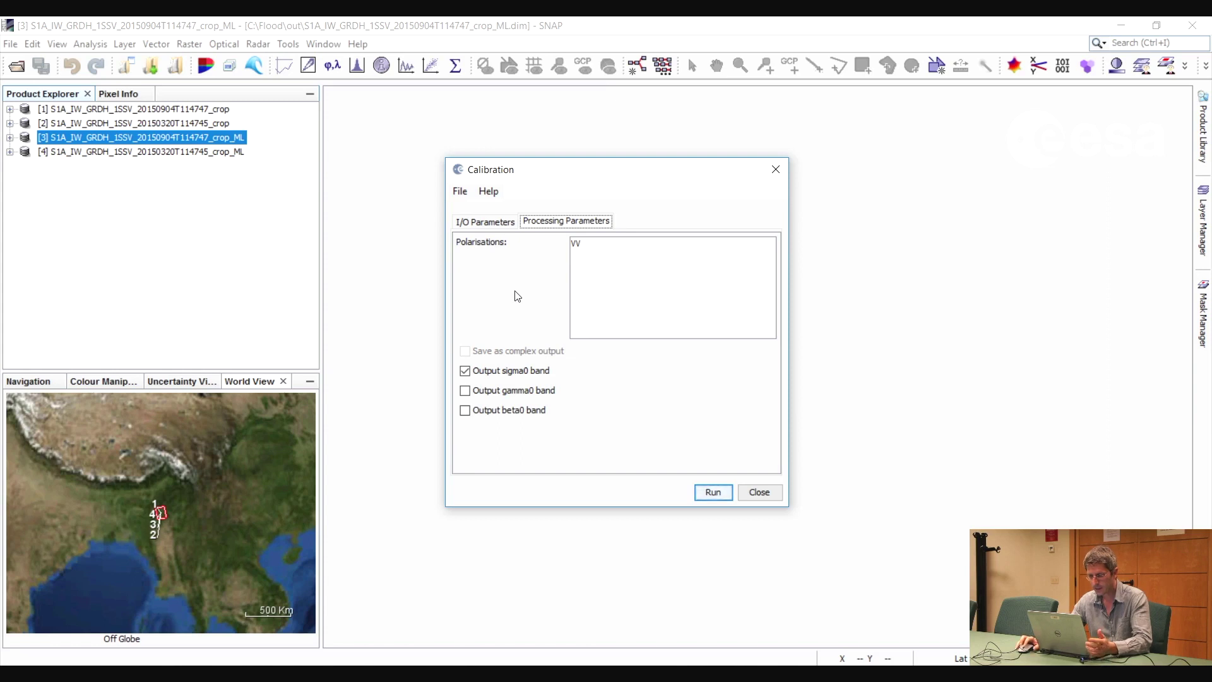
pyautogui.click(494, 223)
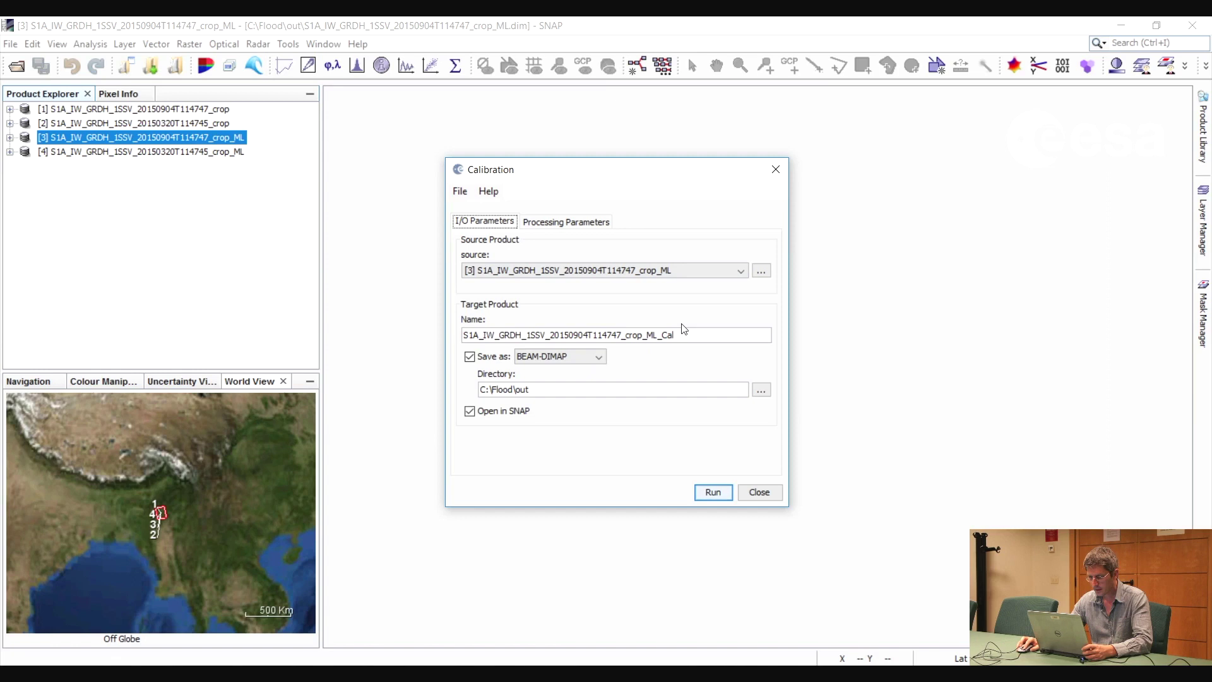
pyautogui.click(715, 491)
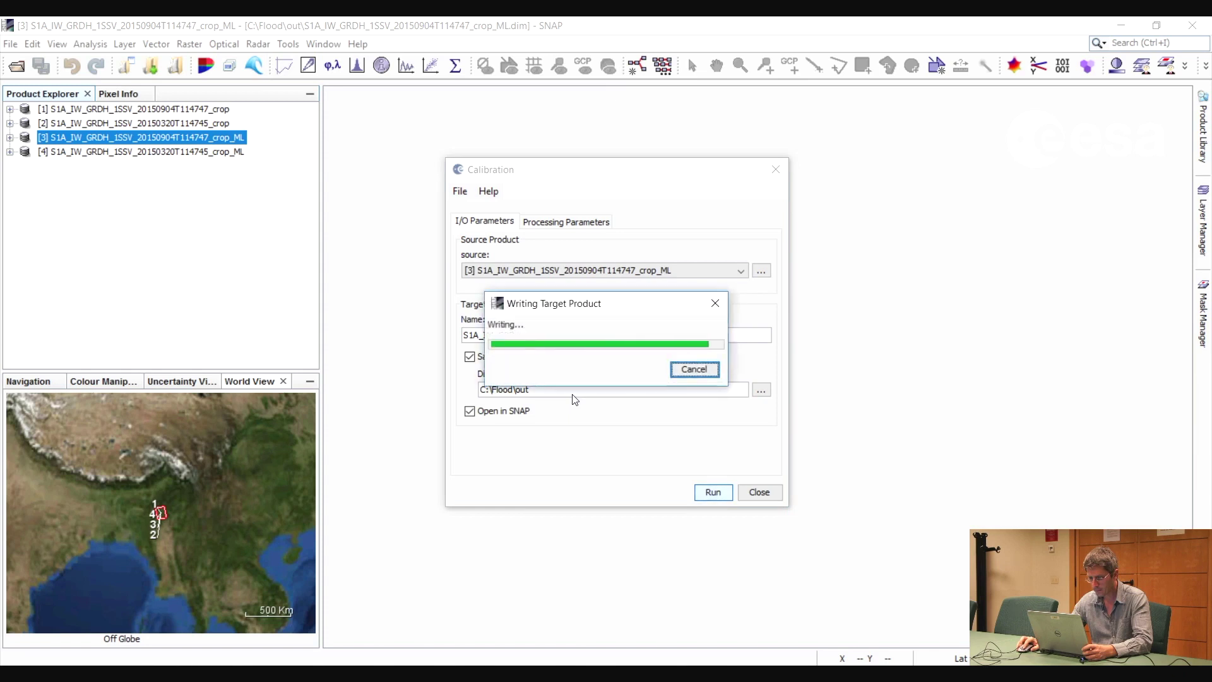
# - Calibrate the multilooked March product with the same settings, saving S1A_IW_GRDH_1SSV_20150320T114745_crop_ML_Cal in C:\Flood\out
pyautogui.click(732, 281)
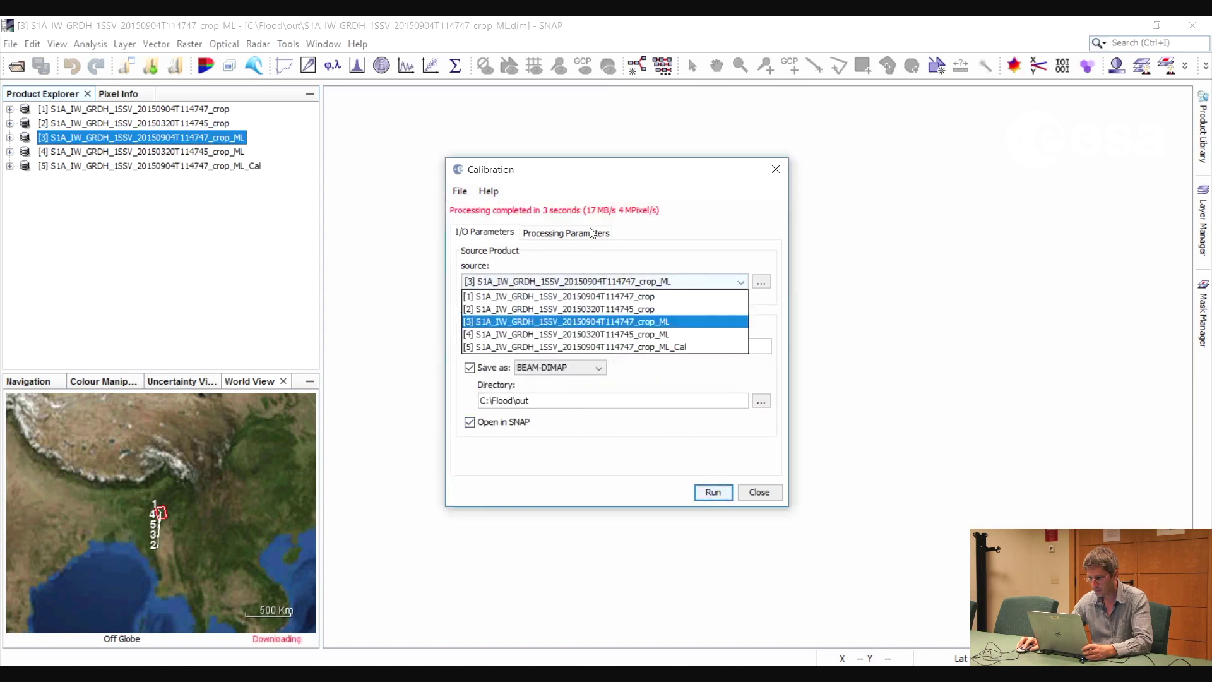
pyautogui.click(654, 333)
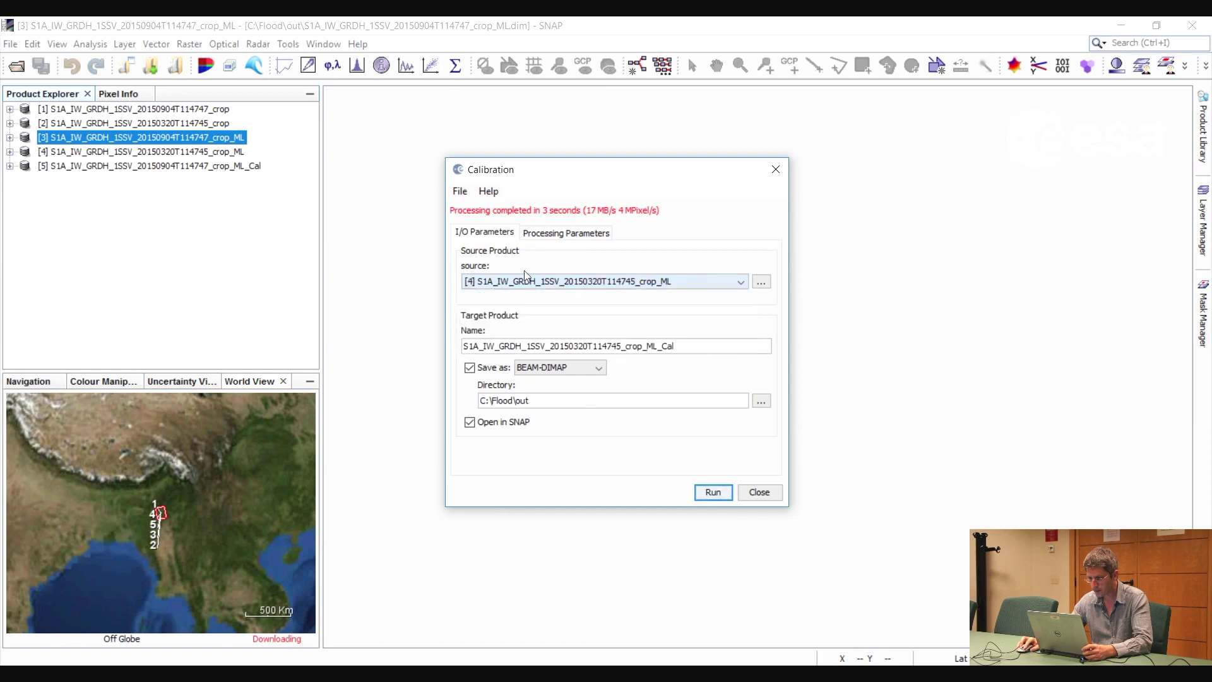
pyautogui.click(711, 492)
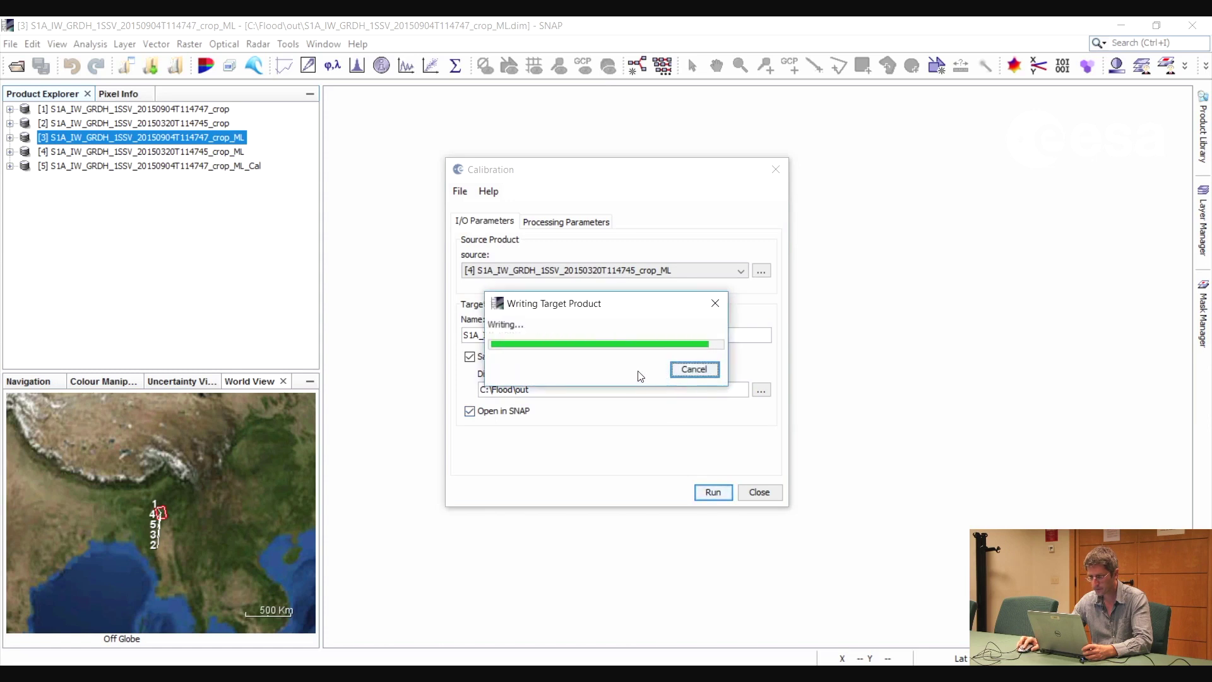
pyautogui.click(761, 493)
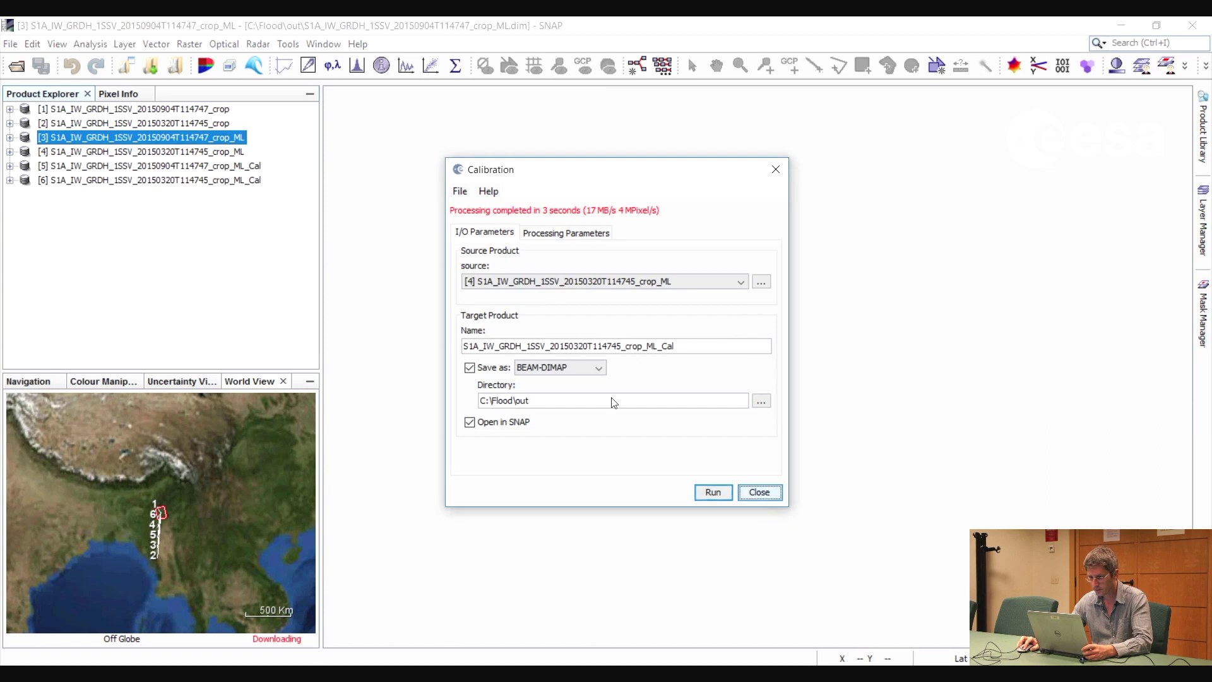
# - Open the Sigma0_VV bands of the calibrated September and March products in image views
pyautogui.click(9, 167)
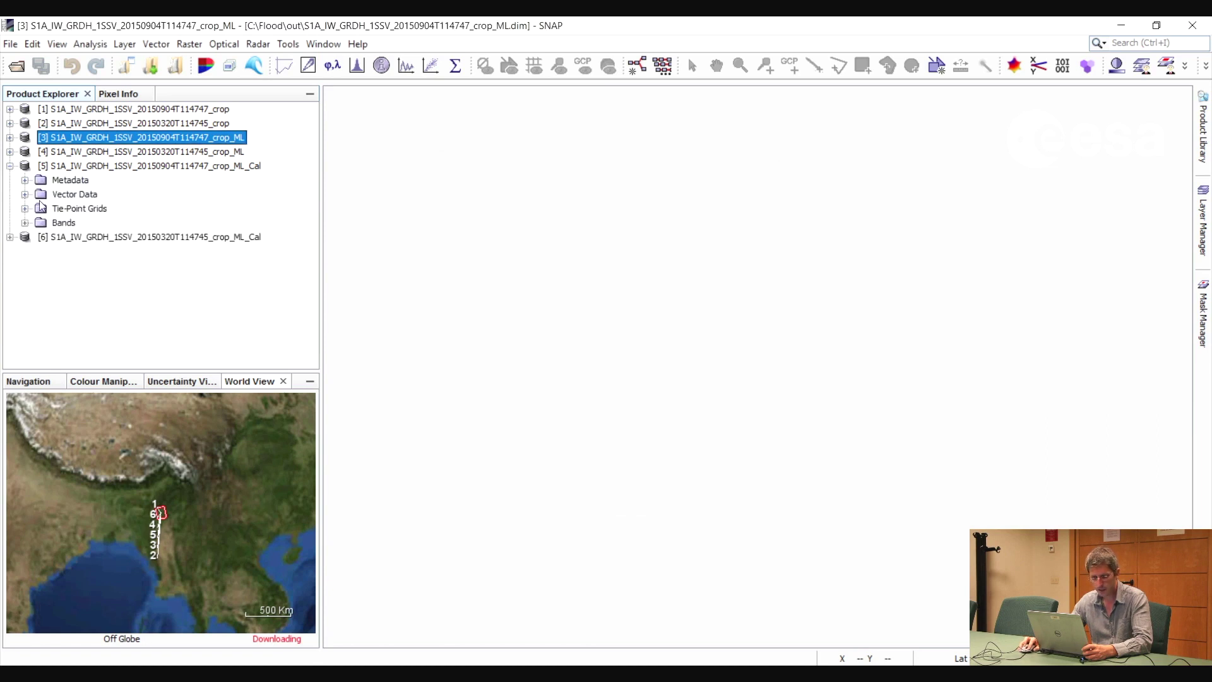
pyautogui.click(25, 223)
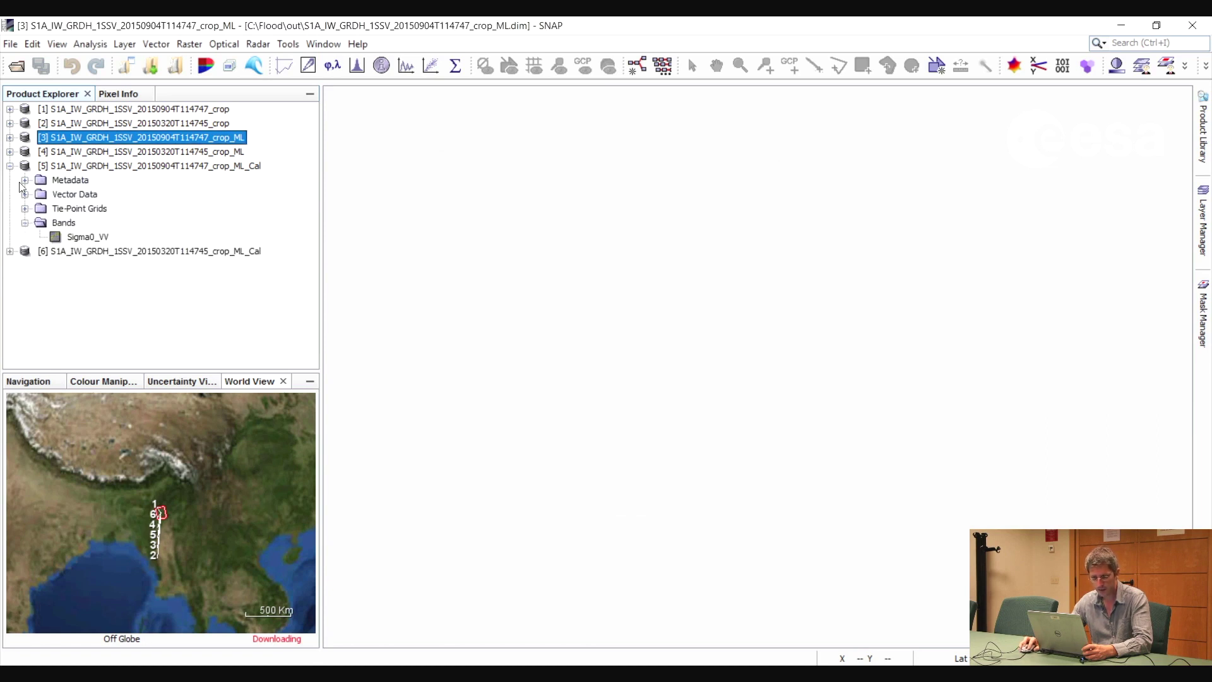
pyautogui.doubleClick(88, 238)
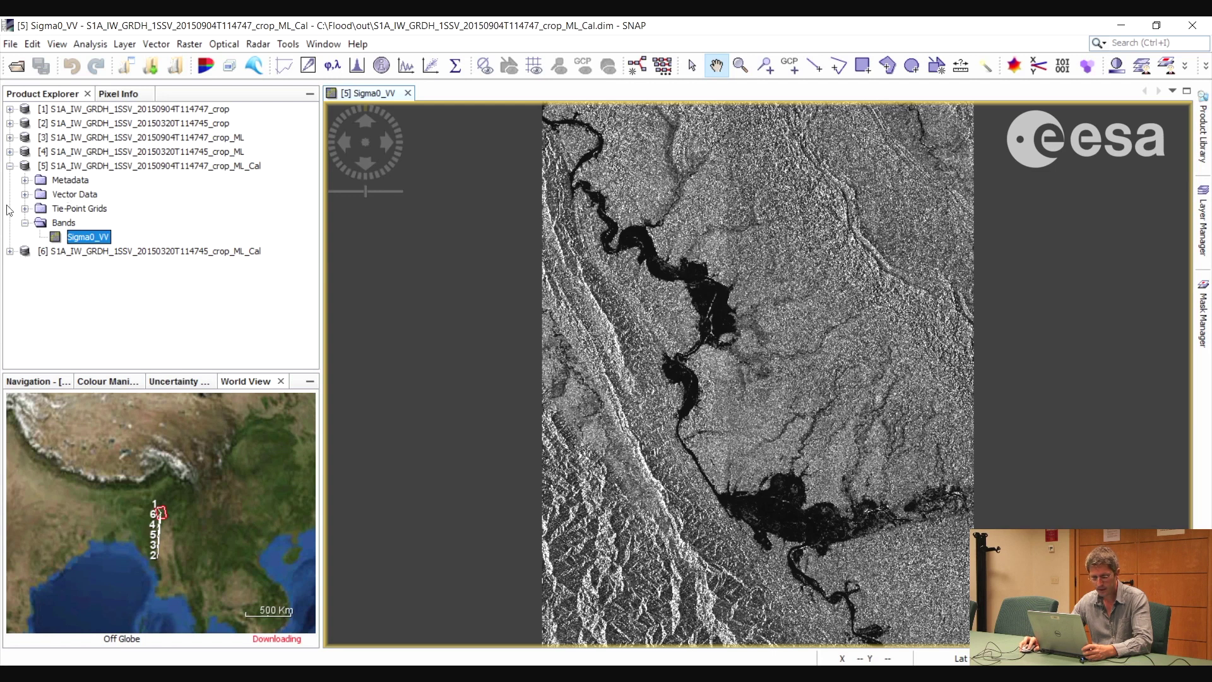
pyautogui.click(9, 251)
pyautogui.click(26, 308)
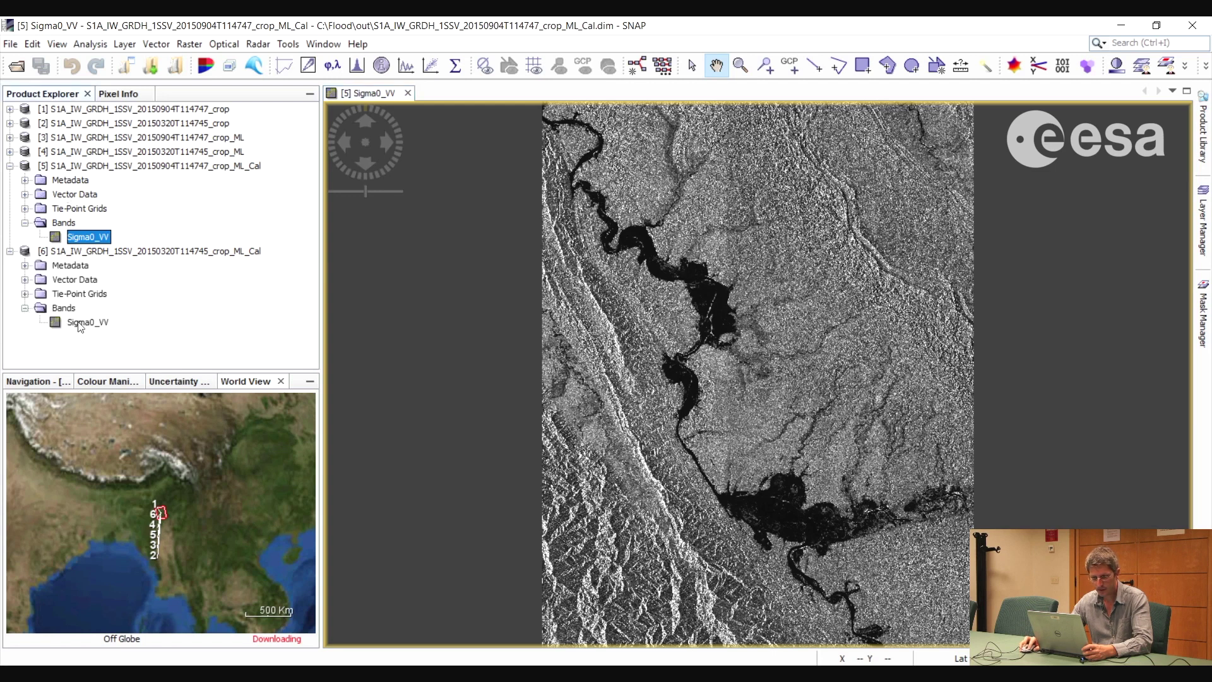
pyautogui.doubleClick(80, 325)
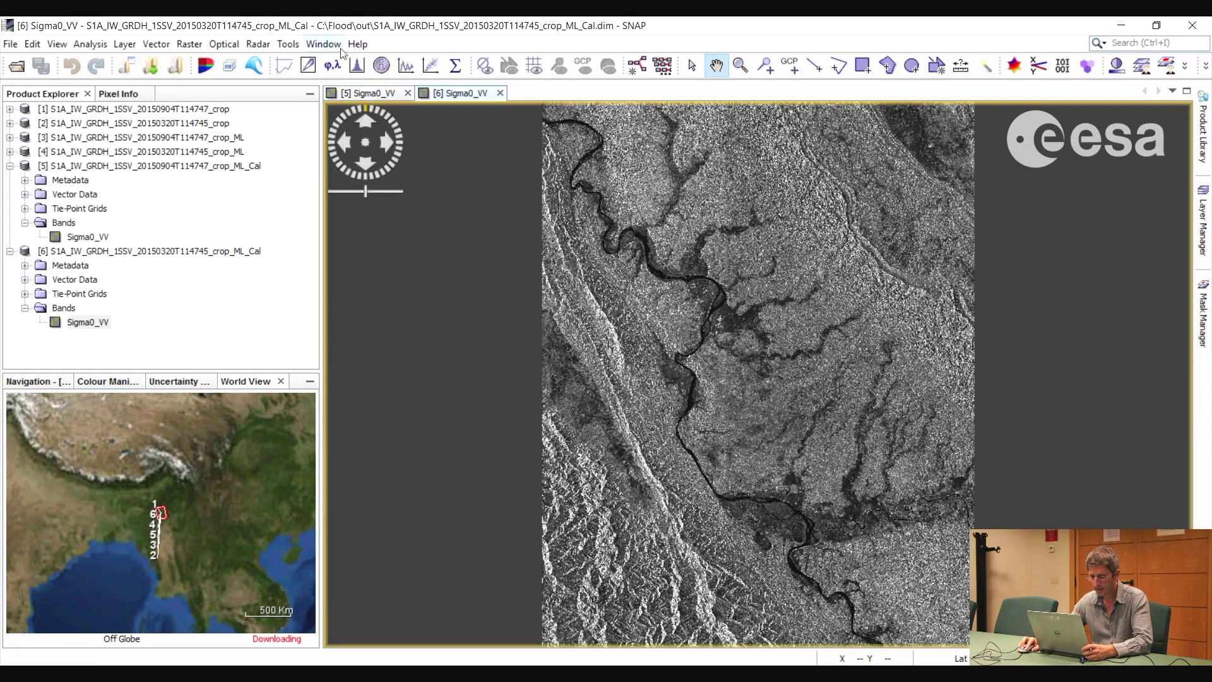
# - Tile the September and March Sigma0_VV views side by side to compare the flooded areas
pyautogui.click(323, 44)
pyautogui.click(360, 203)
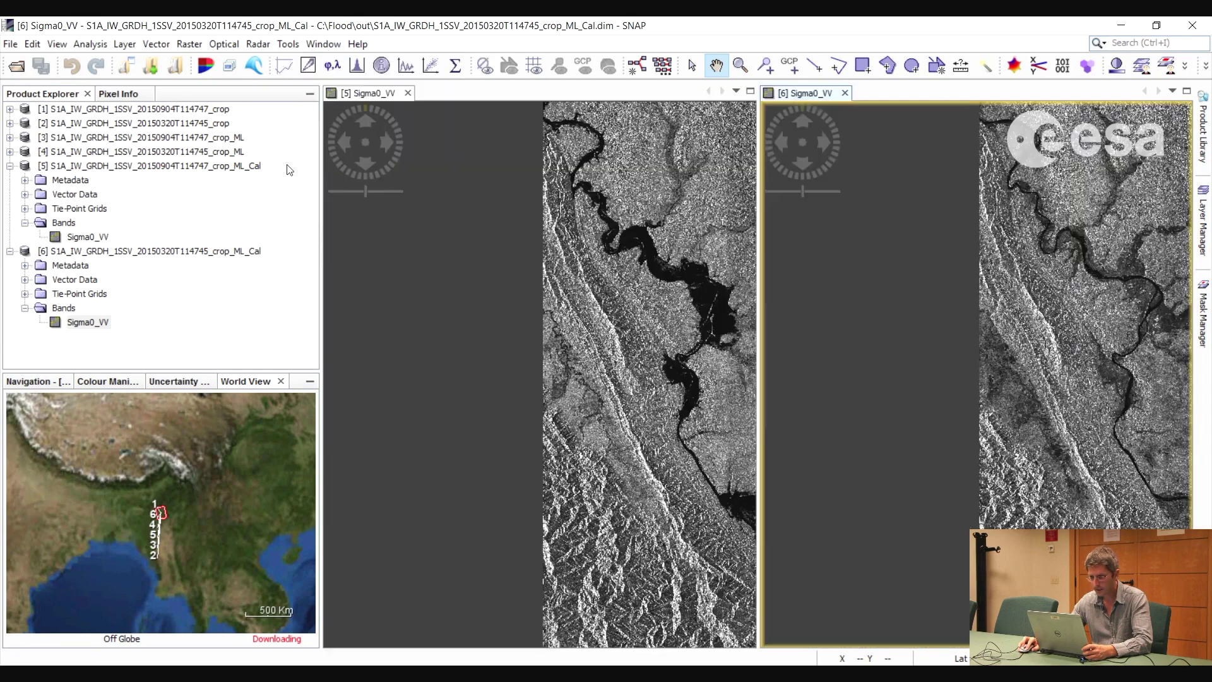
pyautogui.click(441, 347)
pyautogui.scroll(5, 448, 351)
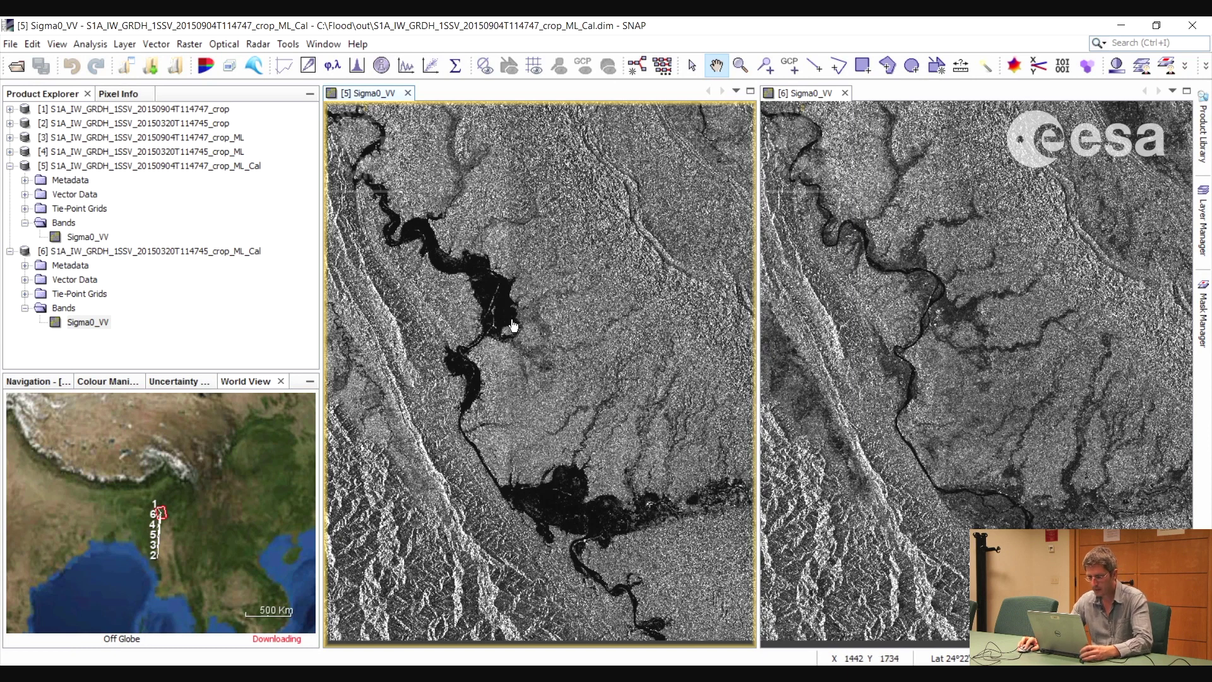
# - Display the histogram of the September Sigma0_VV band and convert the band to dB in a new virtual band
pyautogui.click(105, 381)
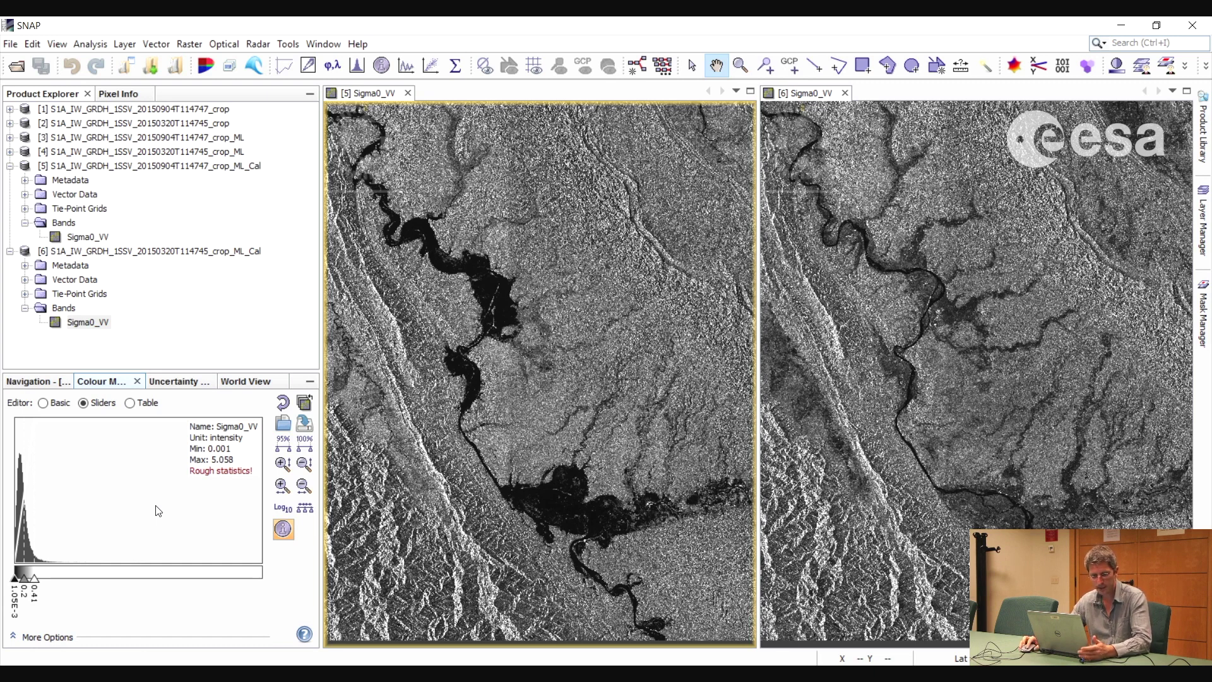
pyautogui.click(84, 239)
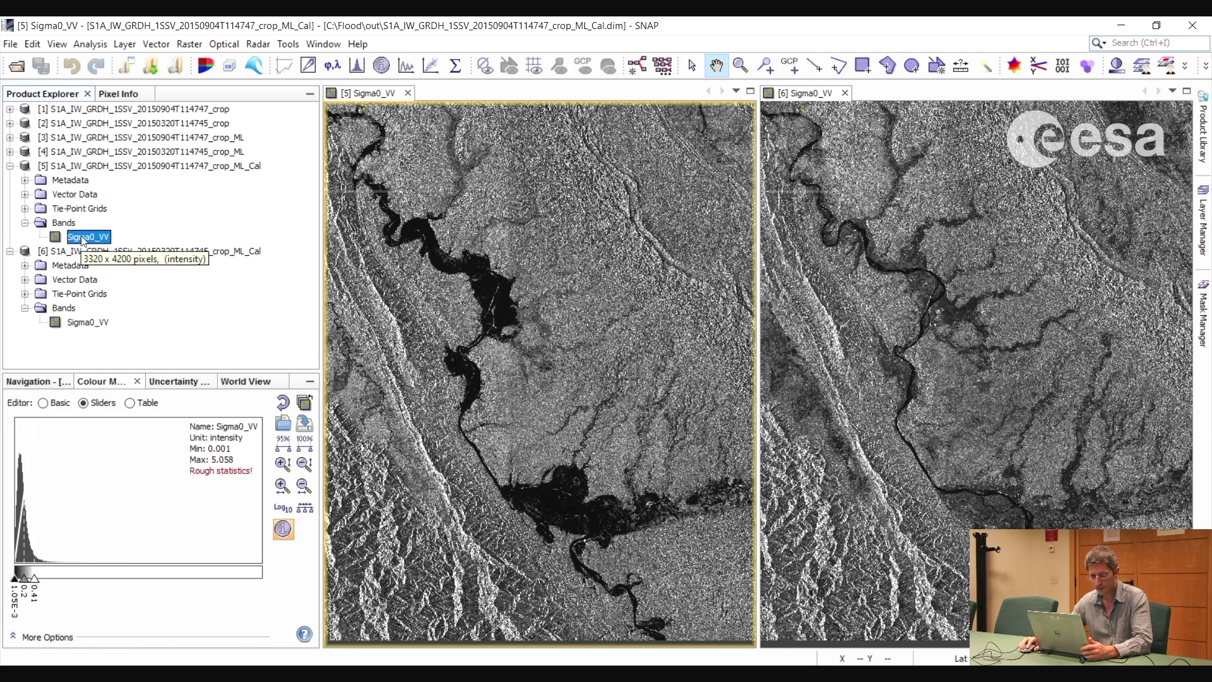
pyautogui.click(576, 347)
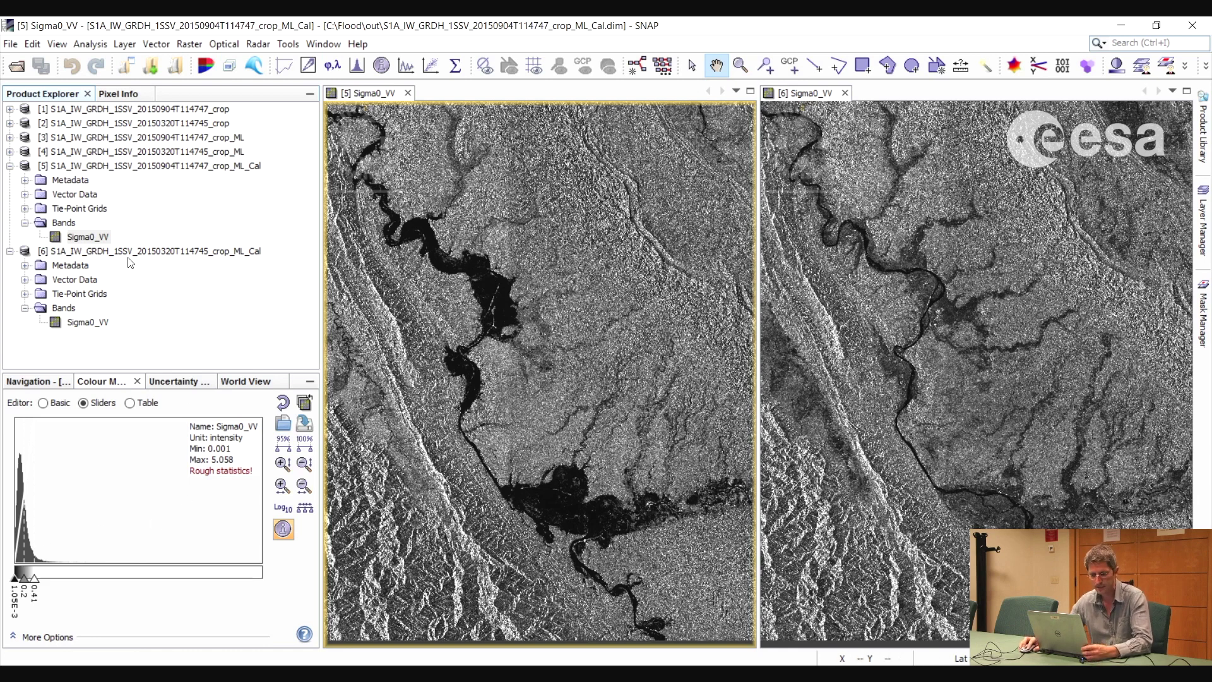
pyautogui.rightClick(87, 237)
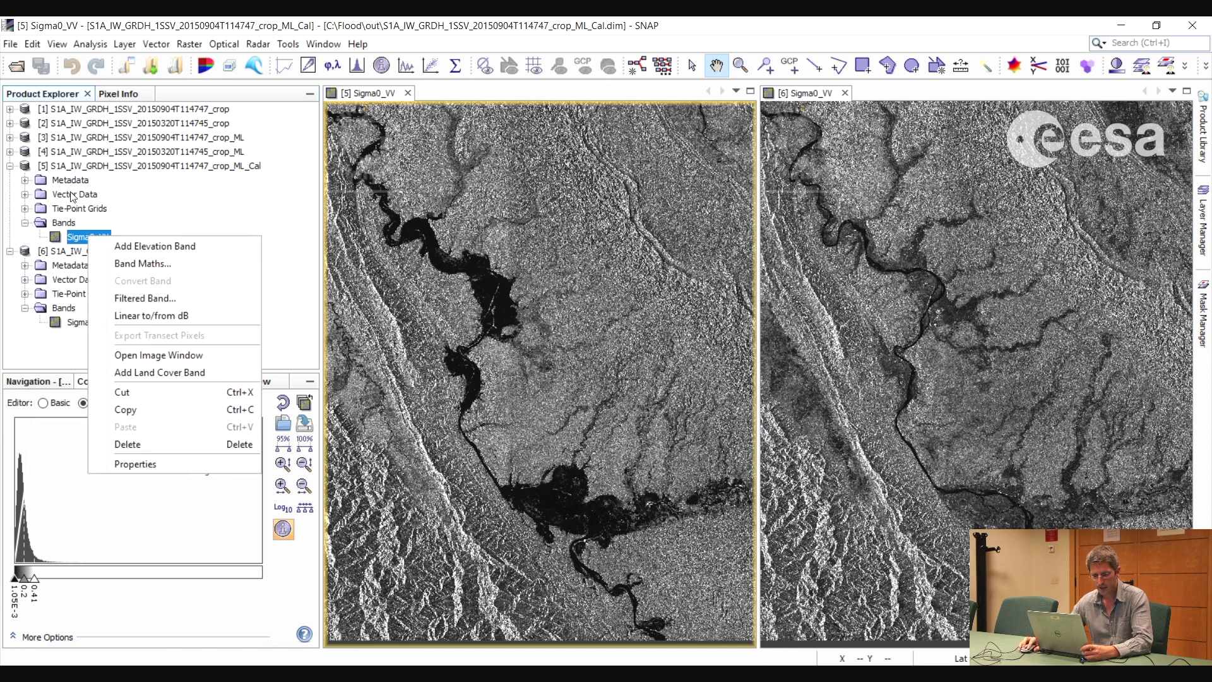
pyautogui.click(133, 318)
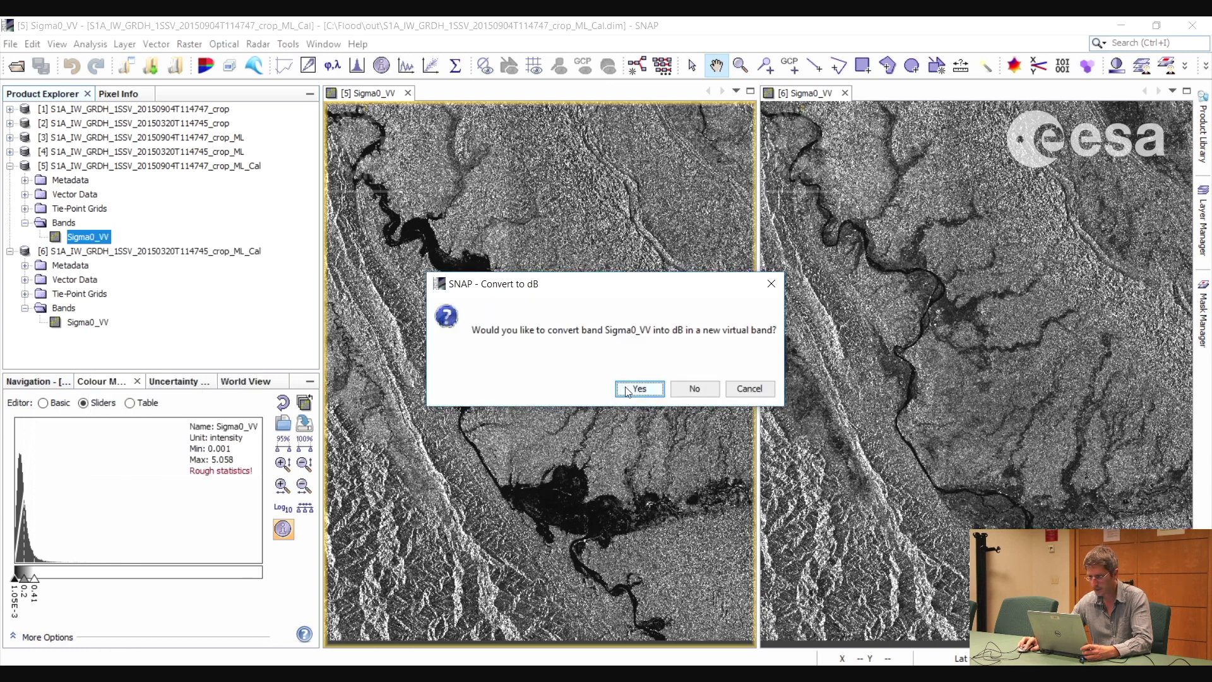
pyautogui.press('Return')
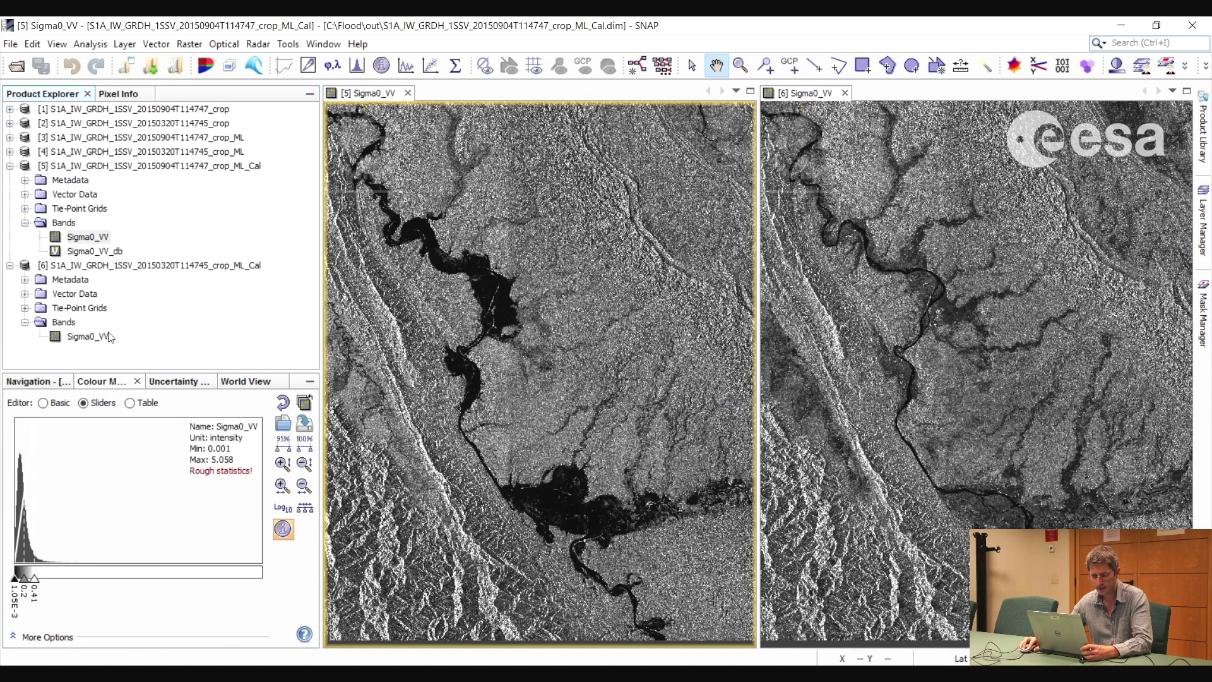
# - Convert the calibrated March product's Sigma0_VV band to dB in a new virtual band
pyautogui.click(81, 338)
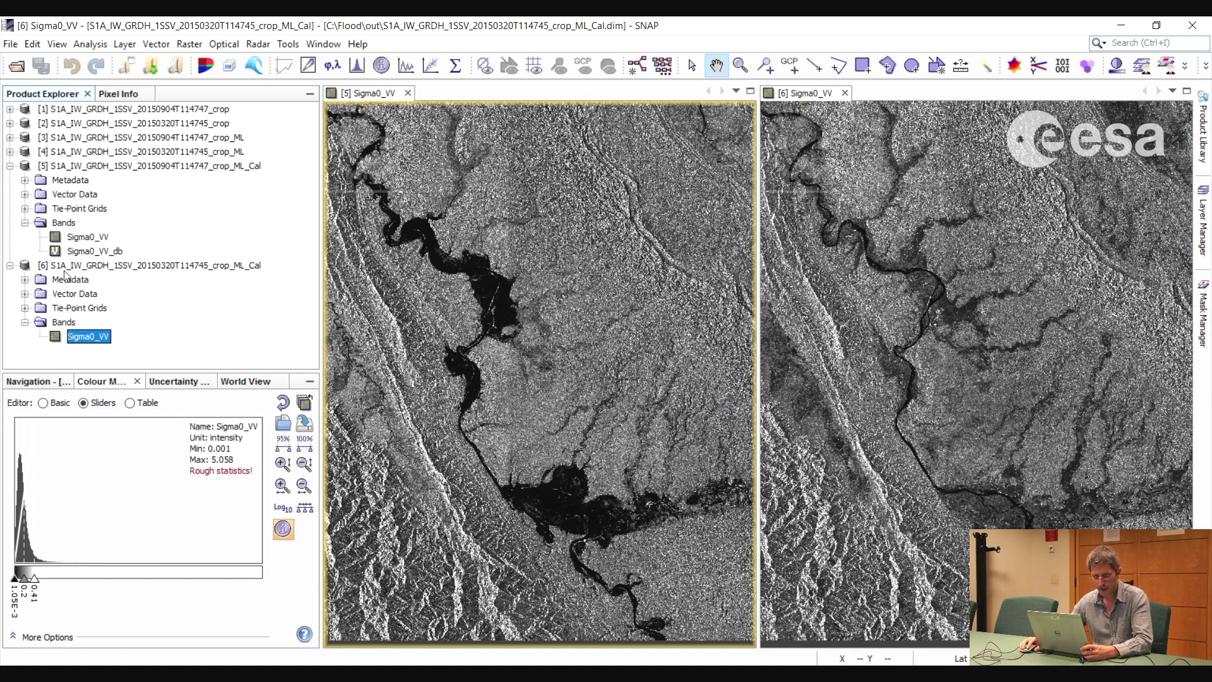
pyautogui.rightClick(82, 337)
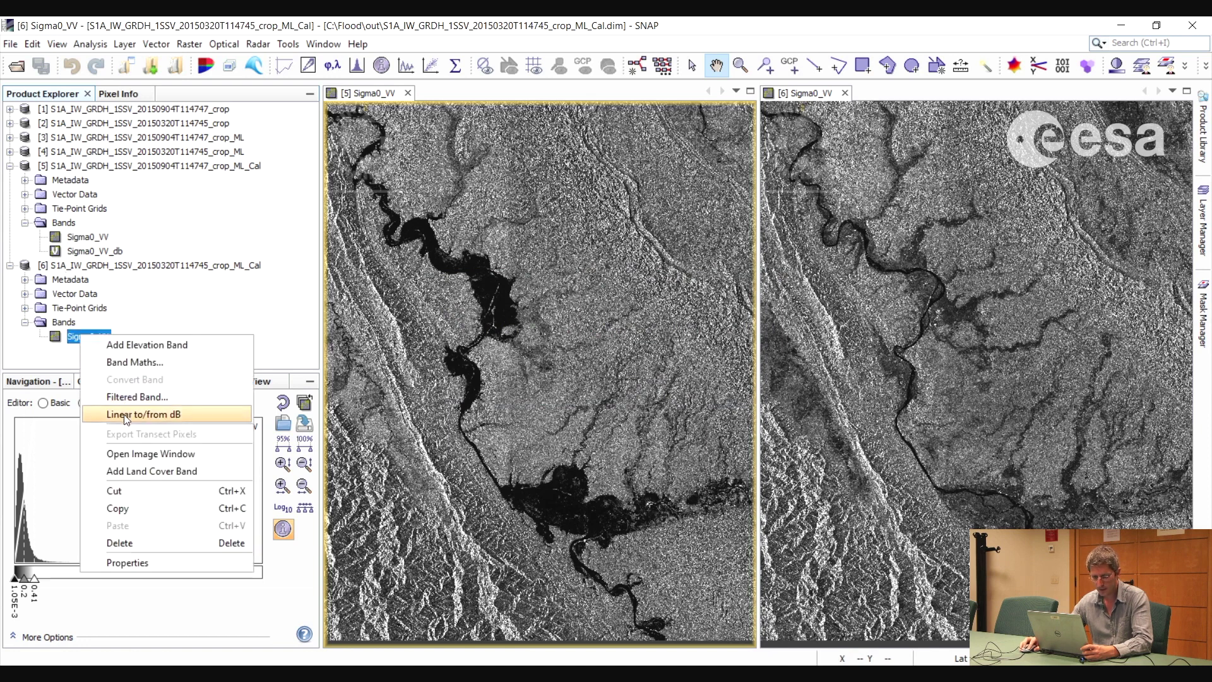
pyautogui.press('Return')
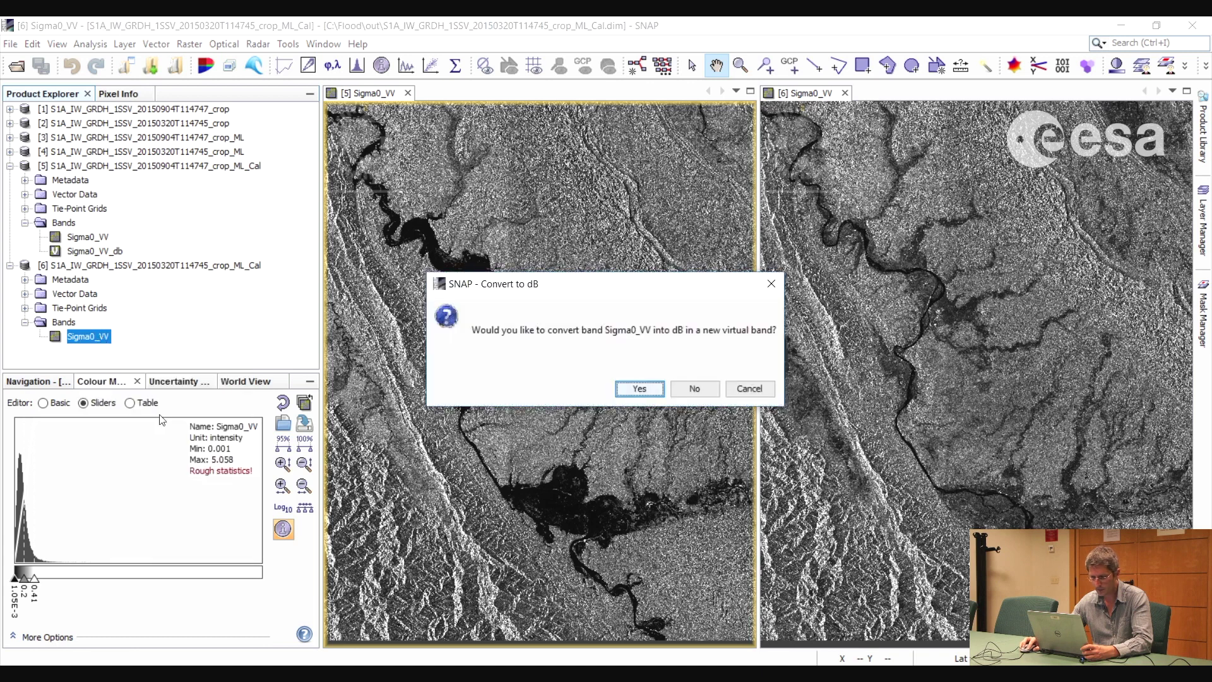
pyautogui.click(639, 389)
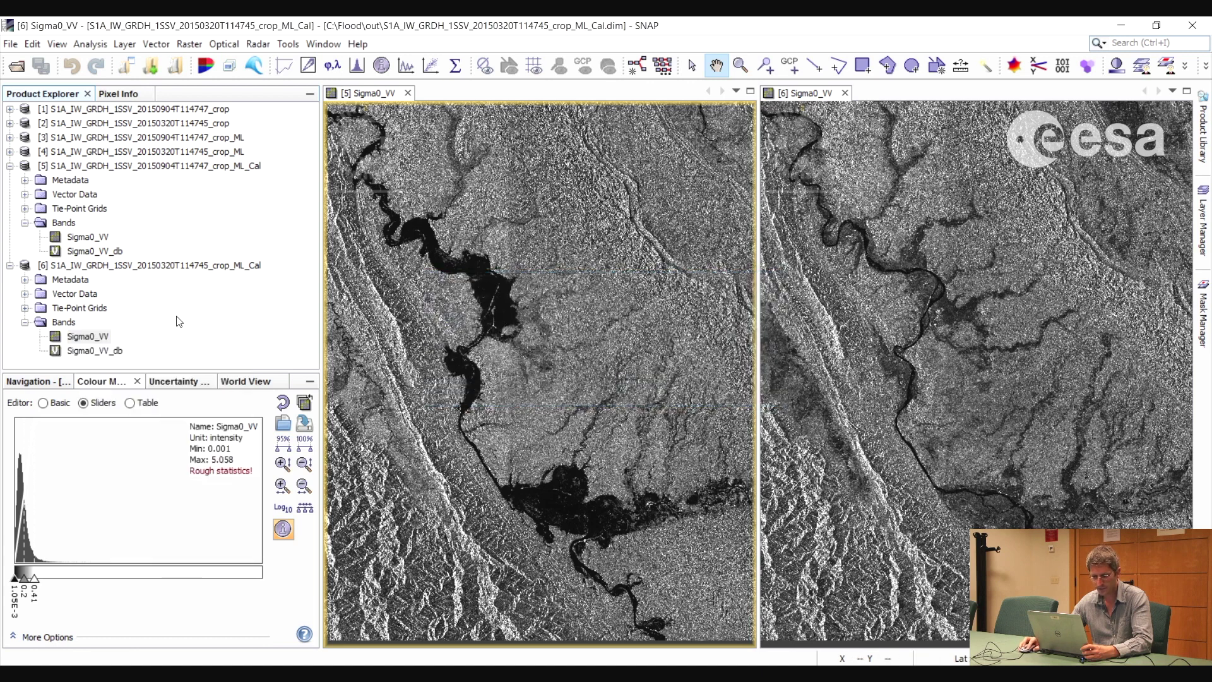
# - Open the Sigma0_VV_db bands of the calibrated September and March products and tile all four image views evenly for comparison
pyautogui.doubleClick(95, 251)
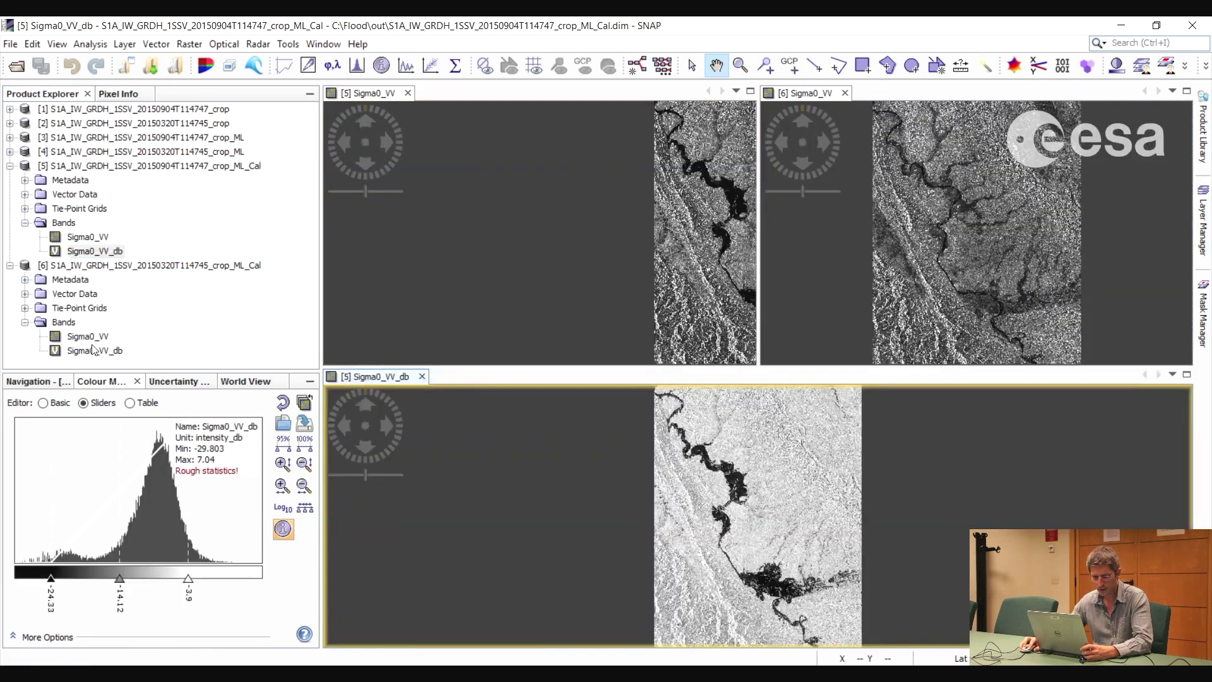
pyautogui.doubleClick(89, 351)
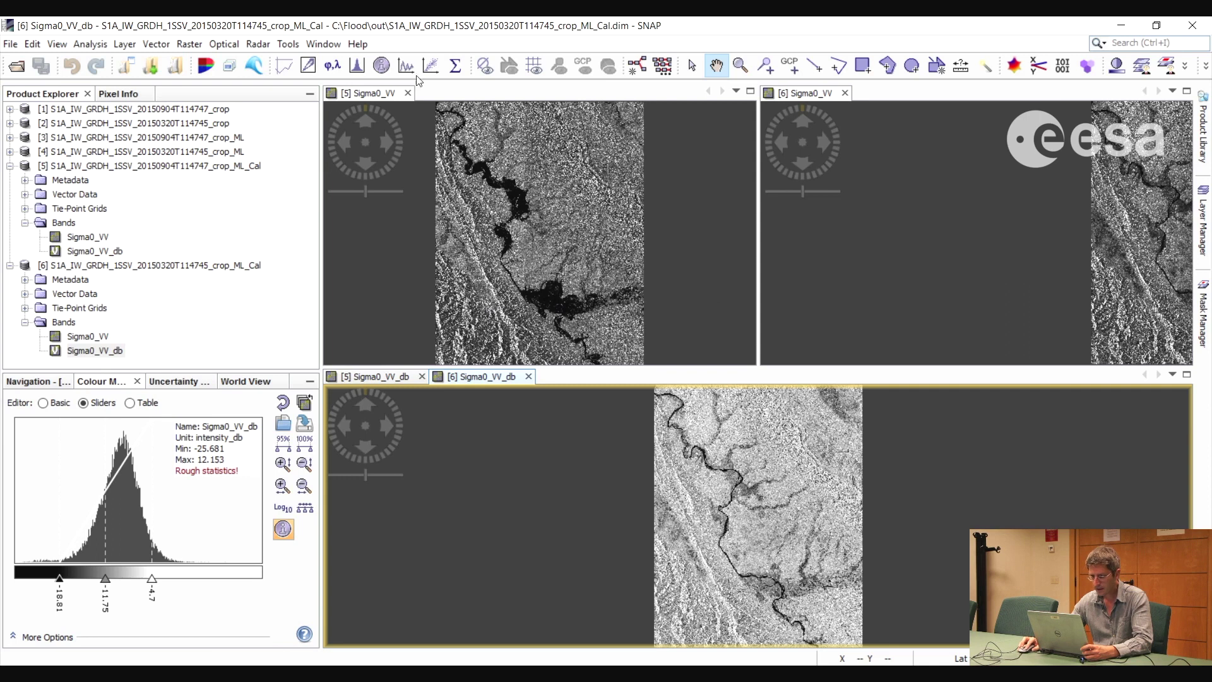
pyautogui.click(324, 44)
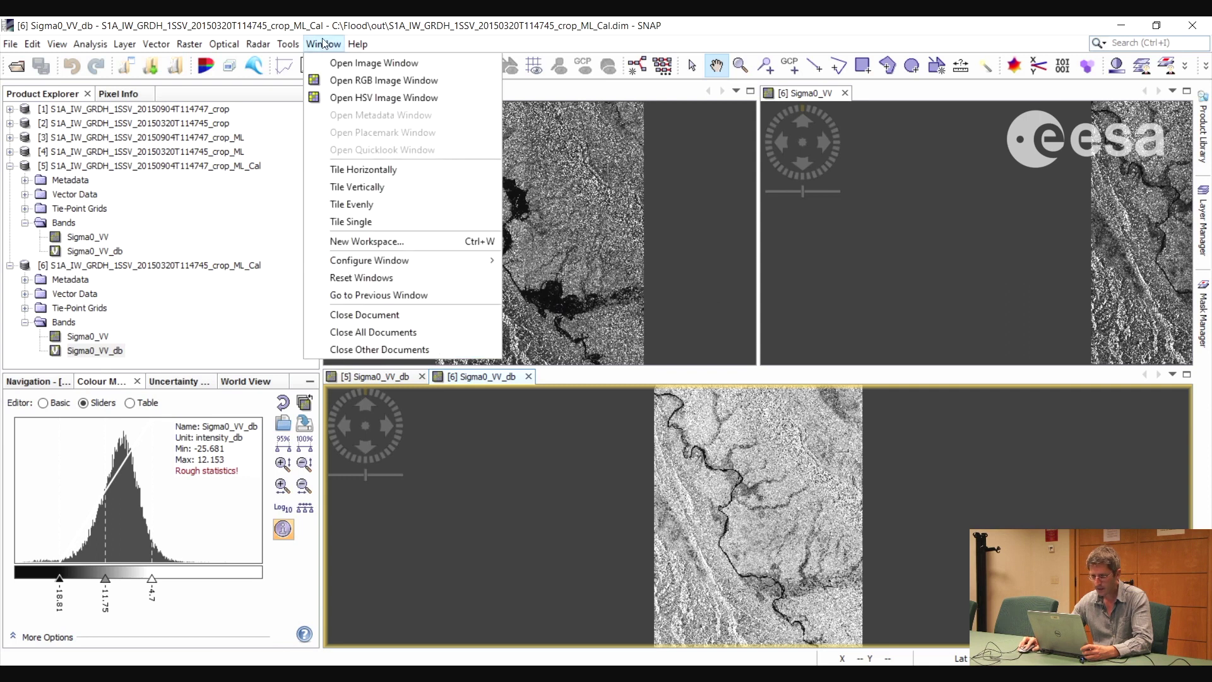
pyautogui.click(365, 206)
pyautogui.moveTo(681, 448); pyautogui.dragTo(533, 500)
pyautogui.moveTo(525, 285); pyautogui.dragTo(539, 285)
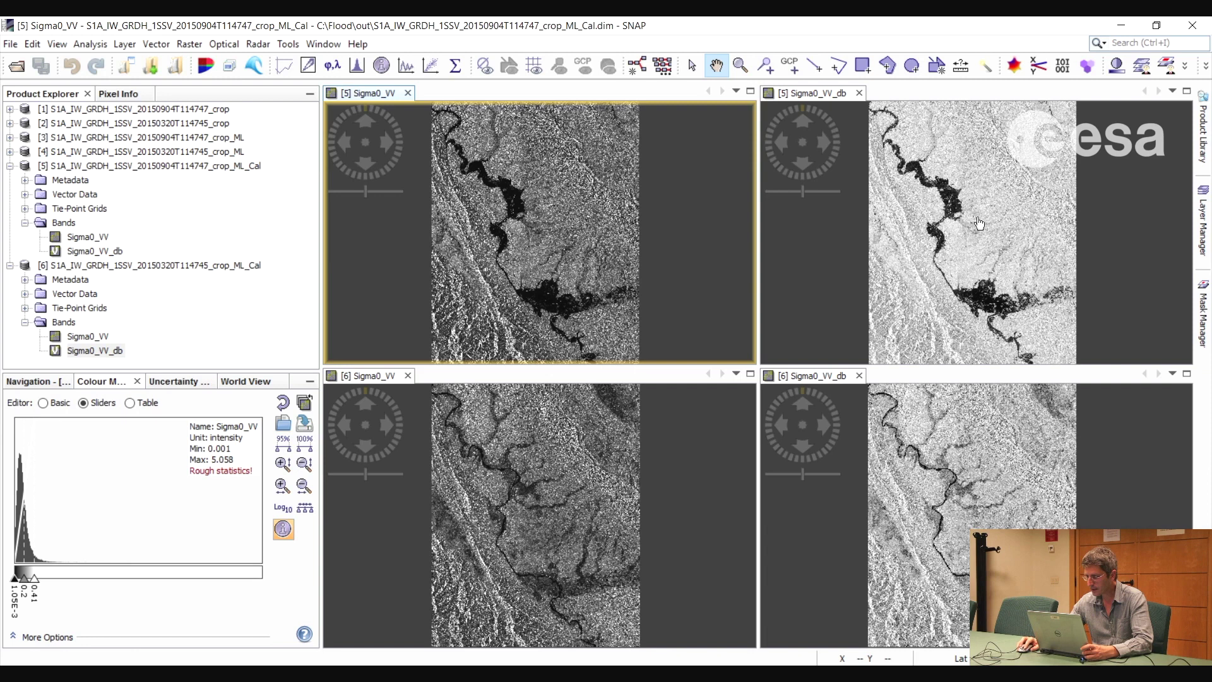
# - Set the white point of the September Sigma0_VV_db view to -1.88 and close all four image views
pyautogui.moveTo(983, 239); pyautogui.dragTo(994, 255)
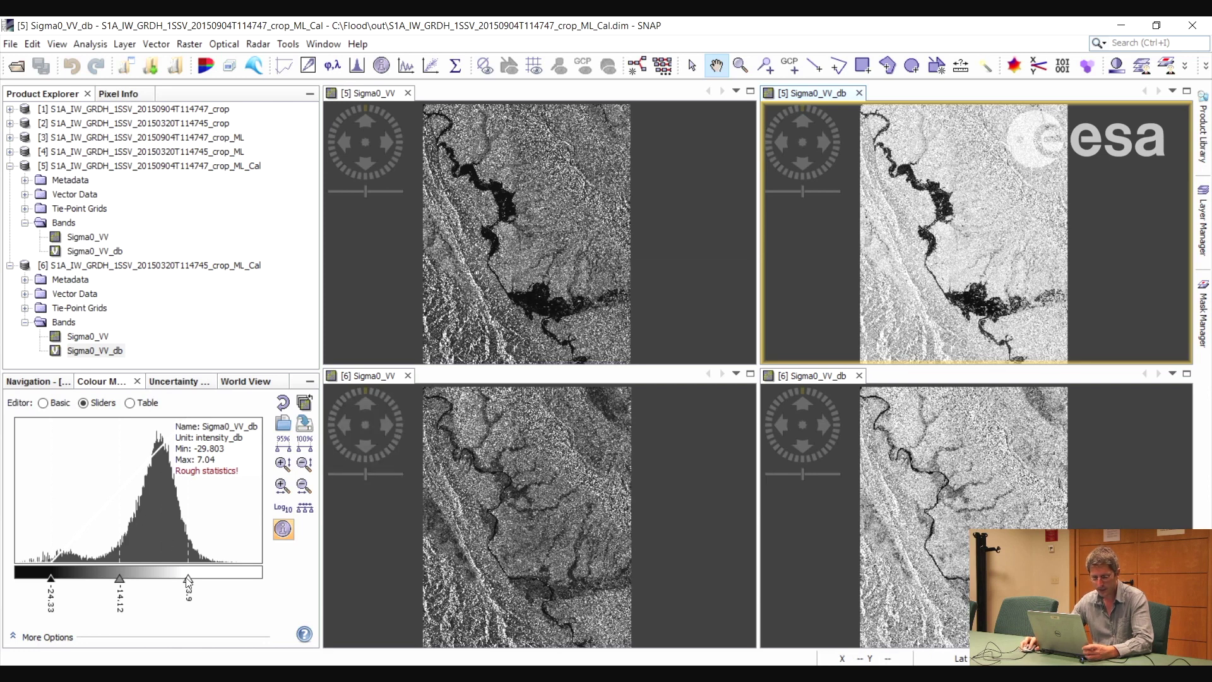
pyautogui.moveTo(189, 579); pyautogui.dragTo(202, 579)
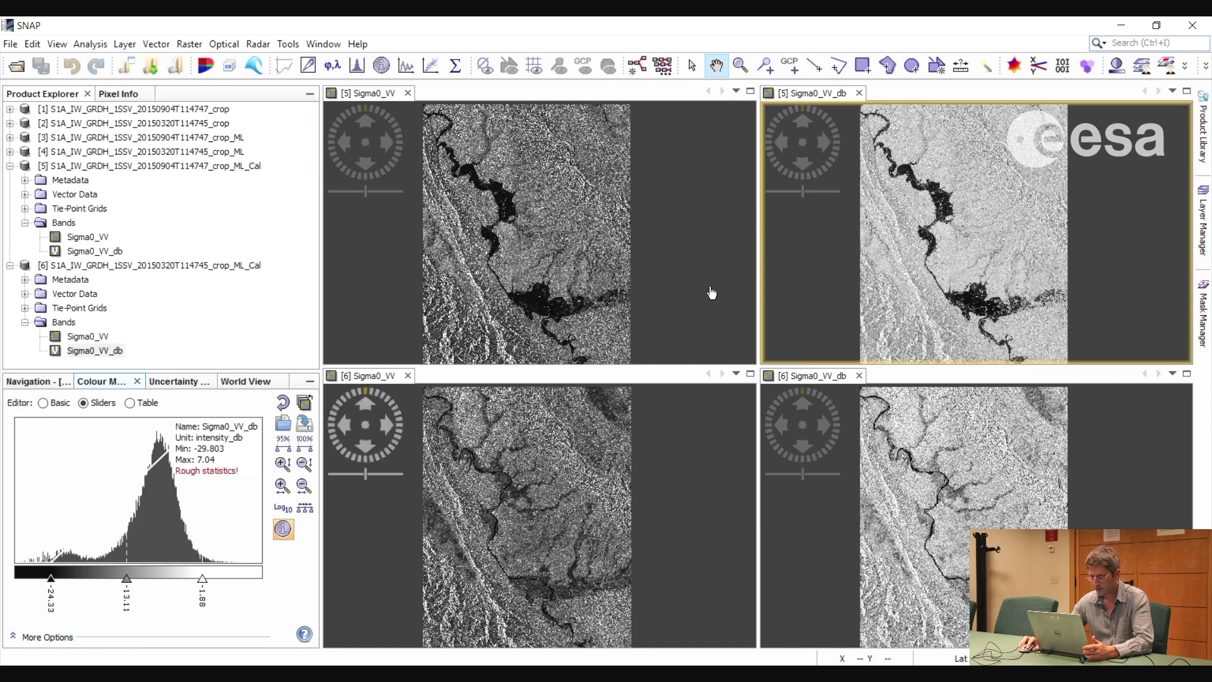
pyautogui.click(407, 93)
pyautogui.click(407, 93)
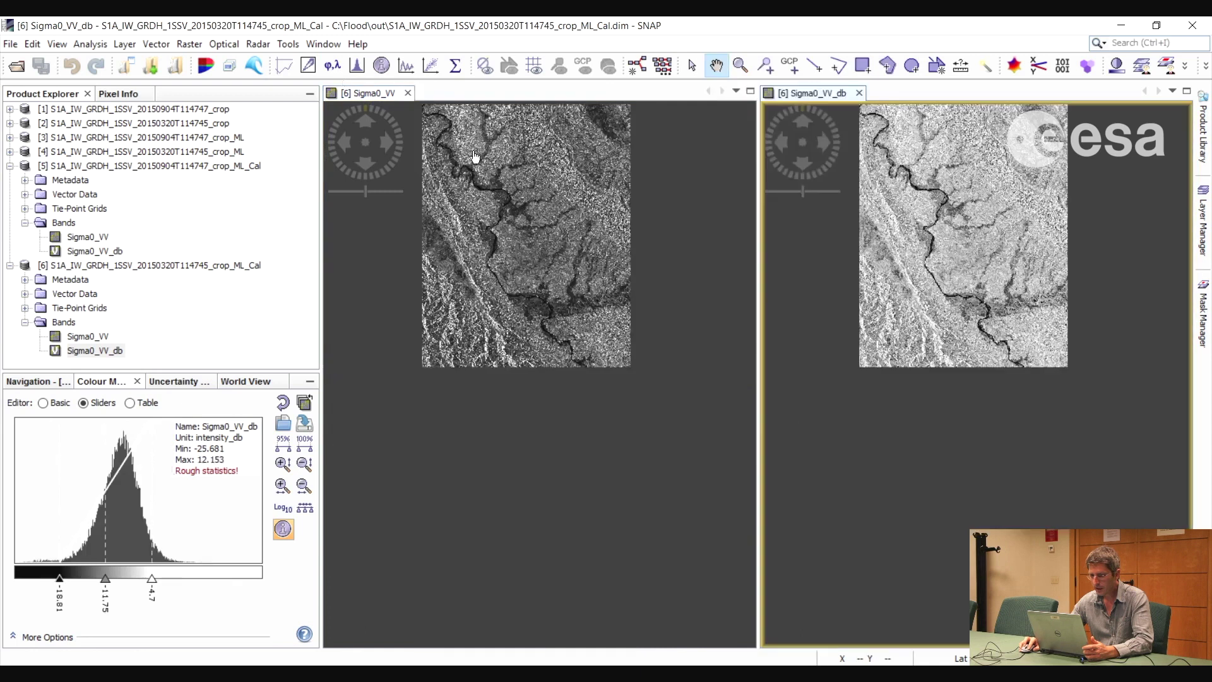
pyautogui.click(408, 93)
pyautogui.click(423, 93)
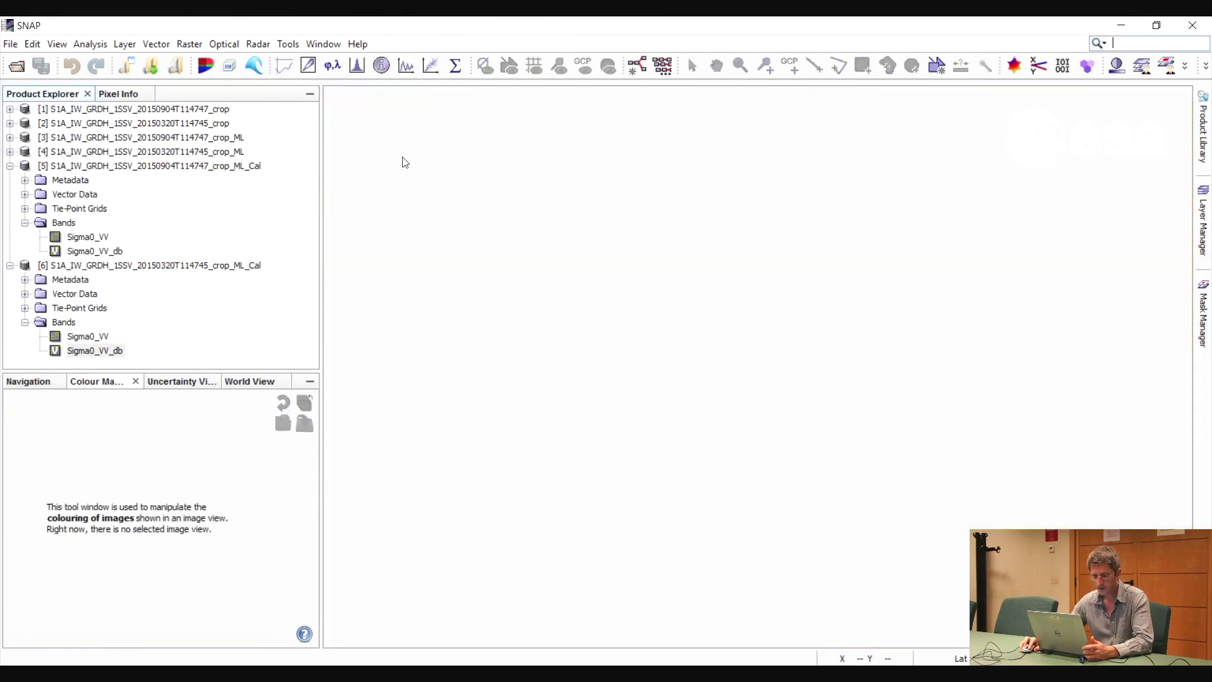
# - Run Range Doppler Terrain Correction on the calibrated September product, saving S1A_IW_GRDH_1SSV_20150904T114747_crop_ML_Cal_TC as BEAM-DIMAP in C:\Flood\out
pyautogui.click(159, 167)
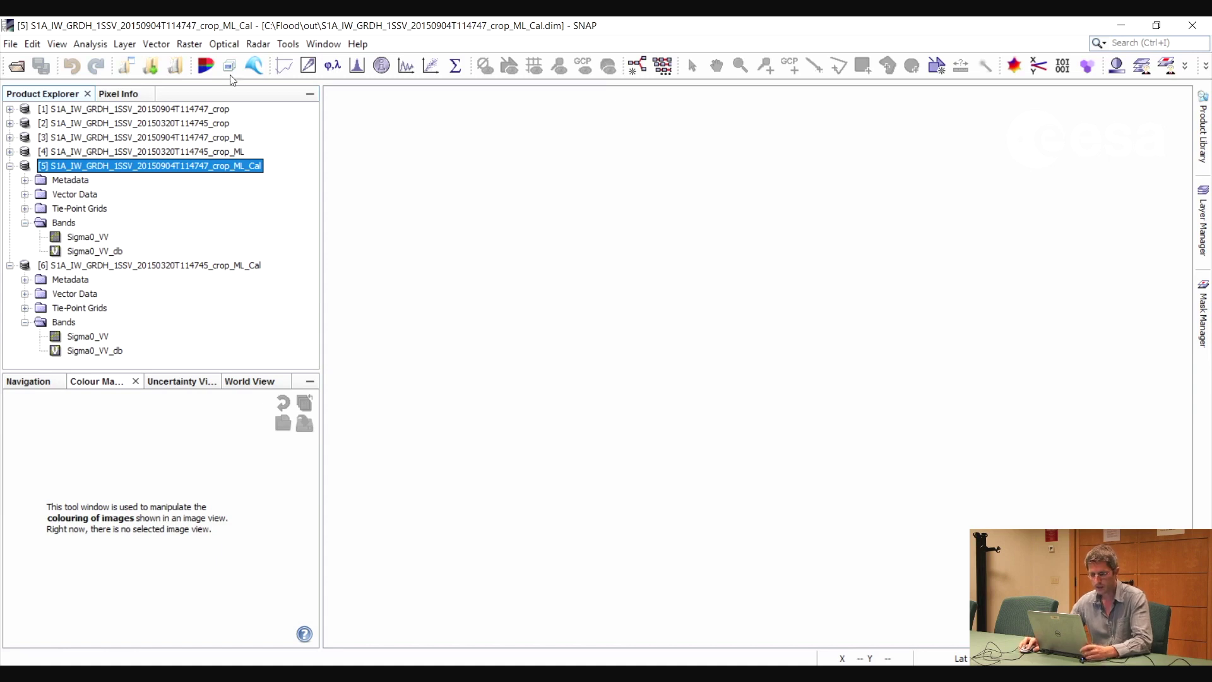
pyautogui.click(253, 44)
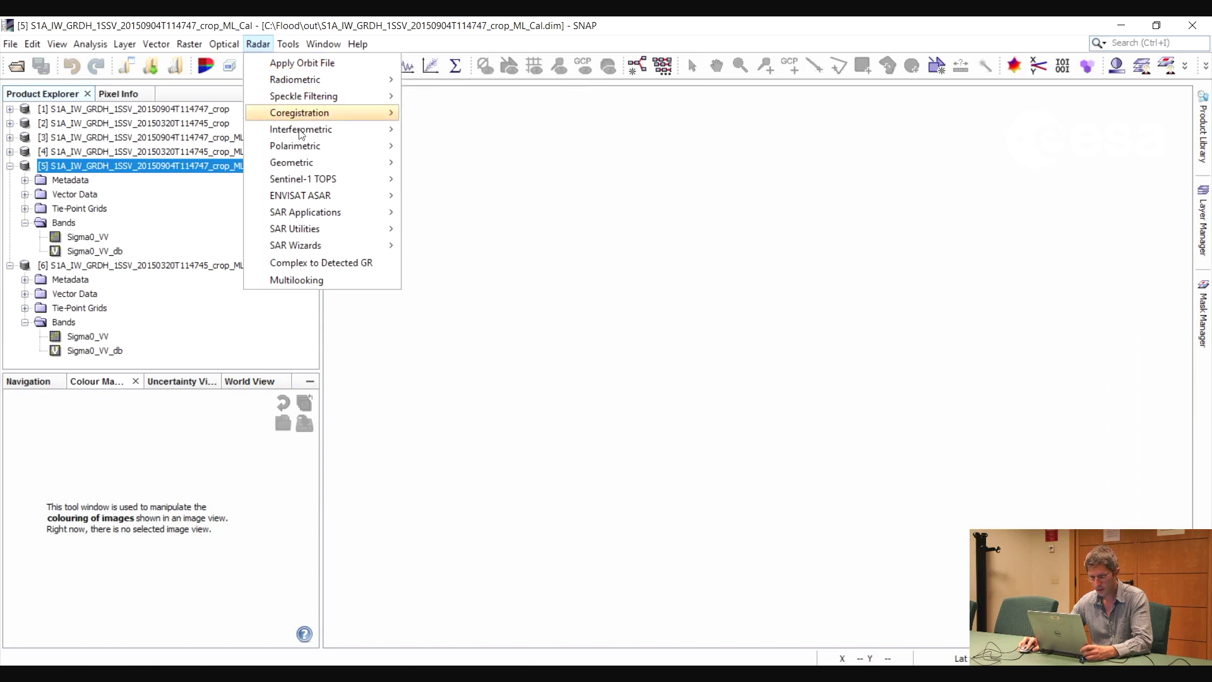
pyautogui.moveTo(354, 163)
pyautogui.moveTo(457, 169)
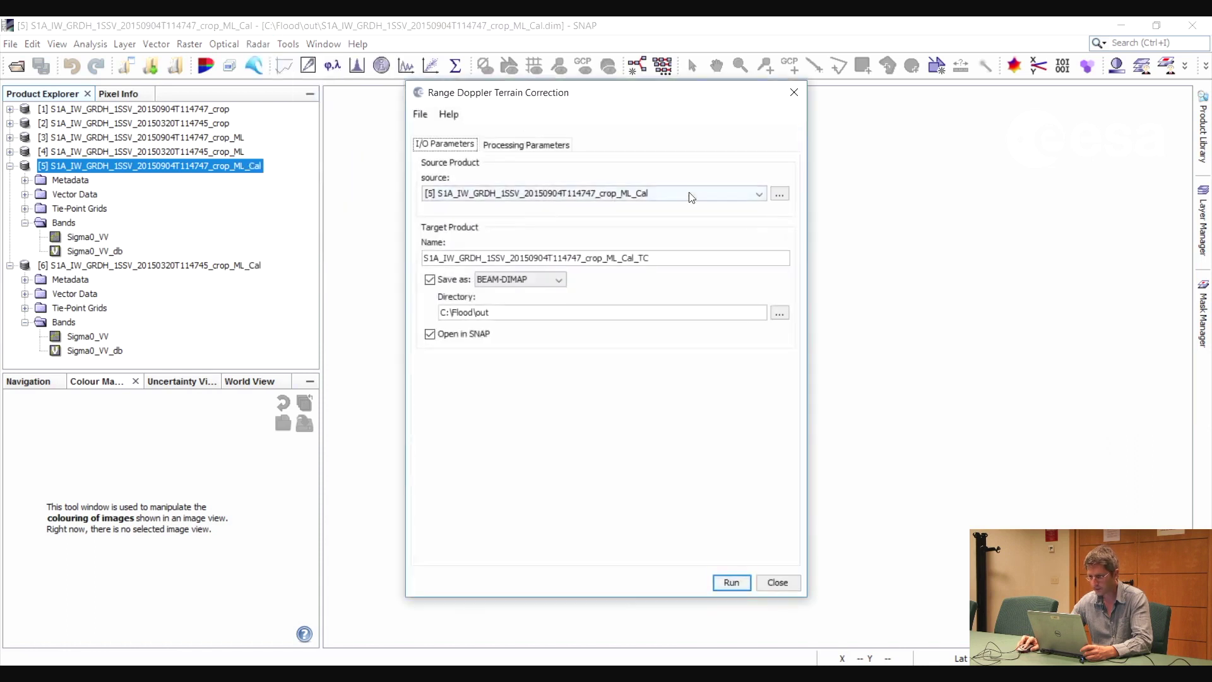
pyautogui.click(537, 146)
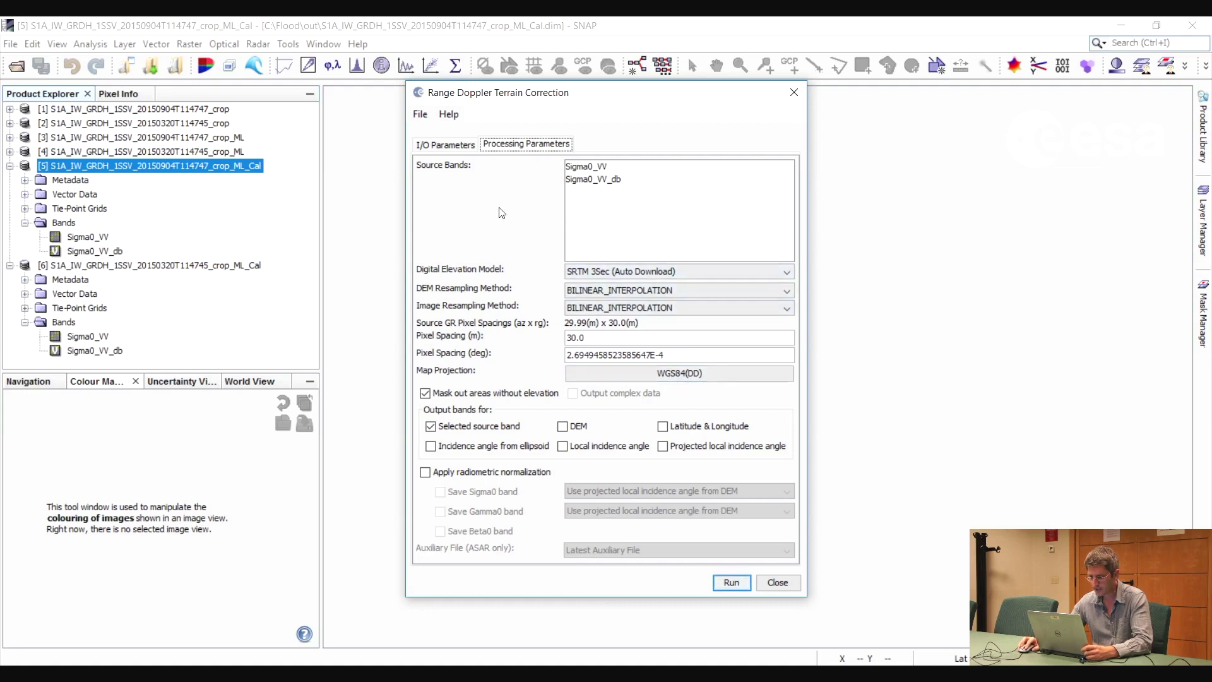
pyautogui.click(441, 146)
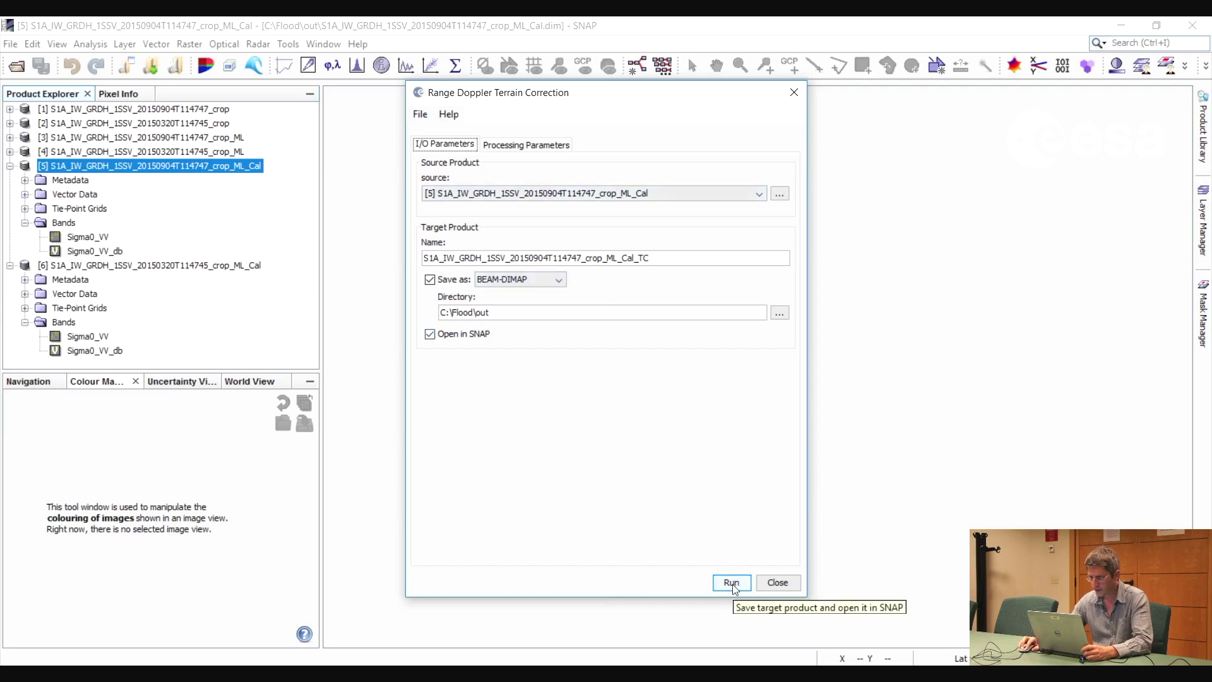
pyautogui.click(639, 258)
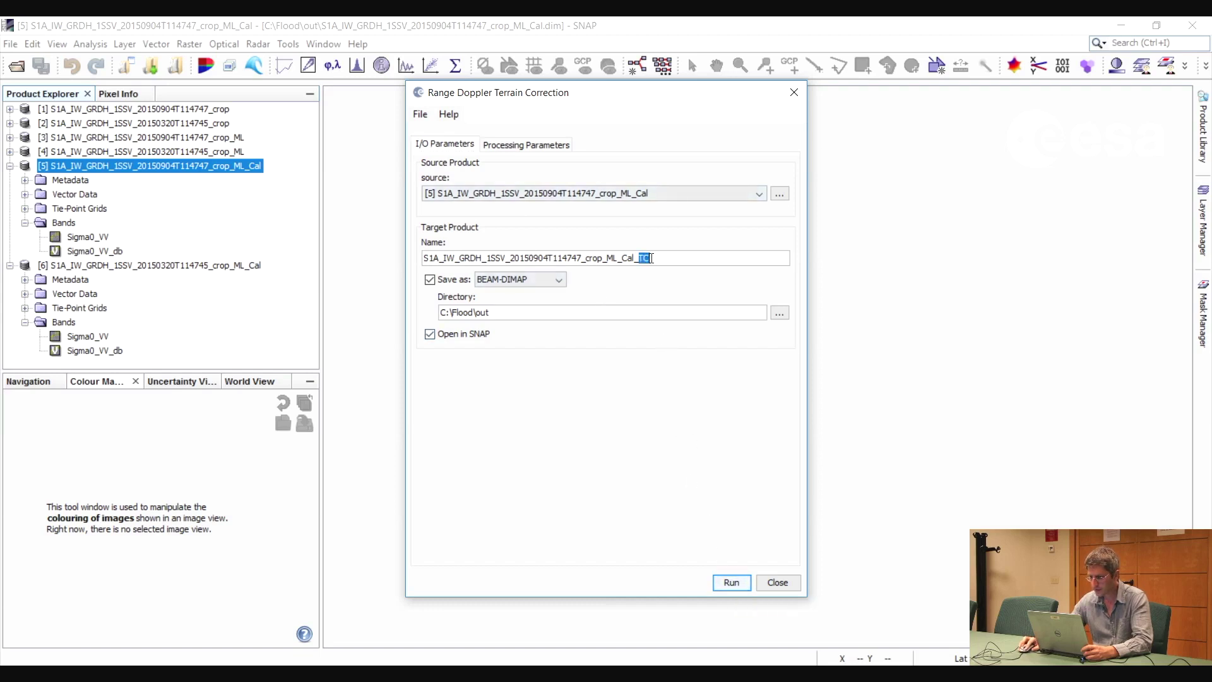
pyautogui.click(657, 259)
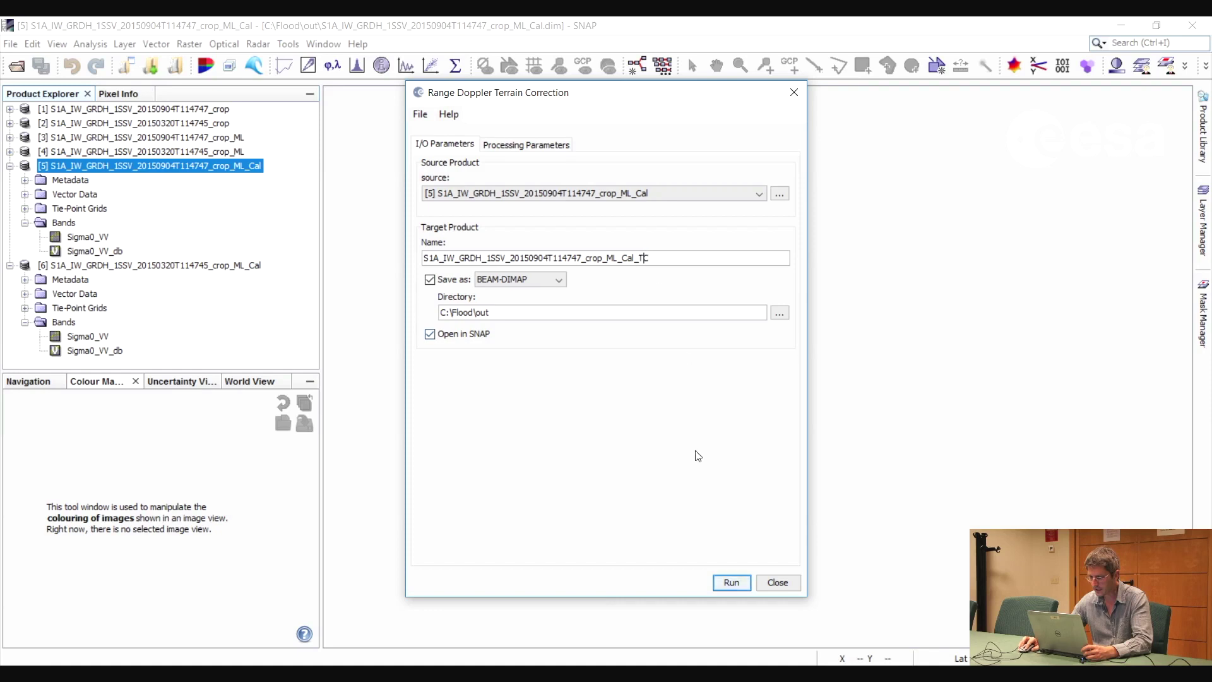
pyautogui.click(730, 584)
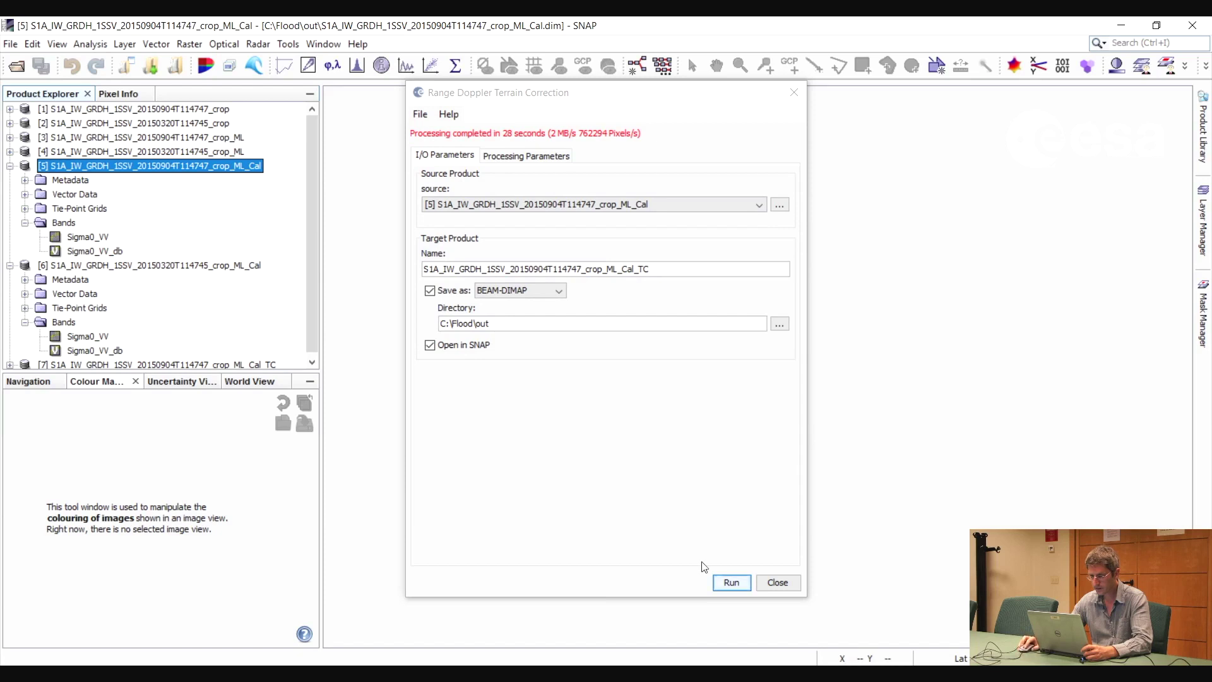
# - Terrain-correct the calibrated March product with the same settings, saving S1A_IW_GRDH_1SSV_20150320T114745_crop_ML_Cal_TC in C:\Flood\out, and close the dialog
pyautogui.click(650, 204)
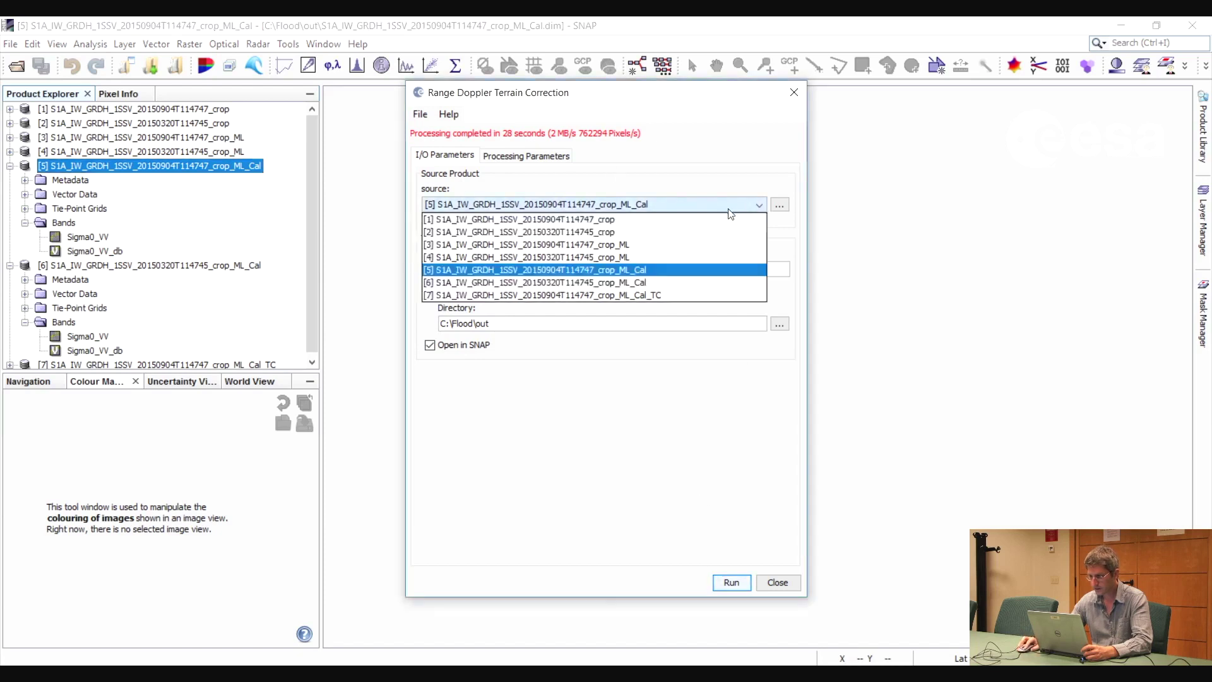
pyautogui.click(638, 283)
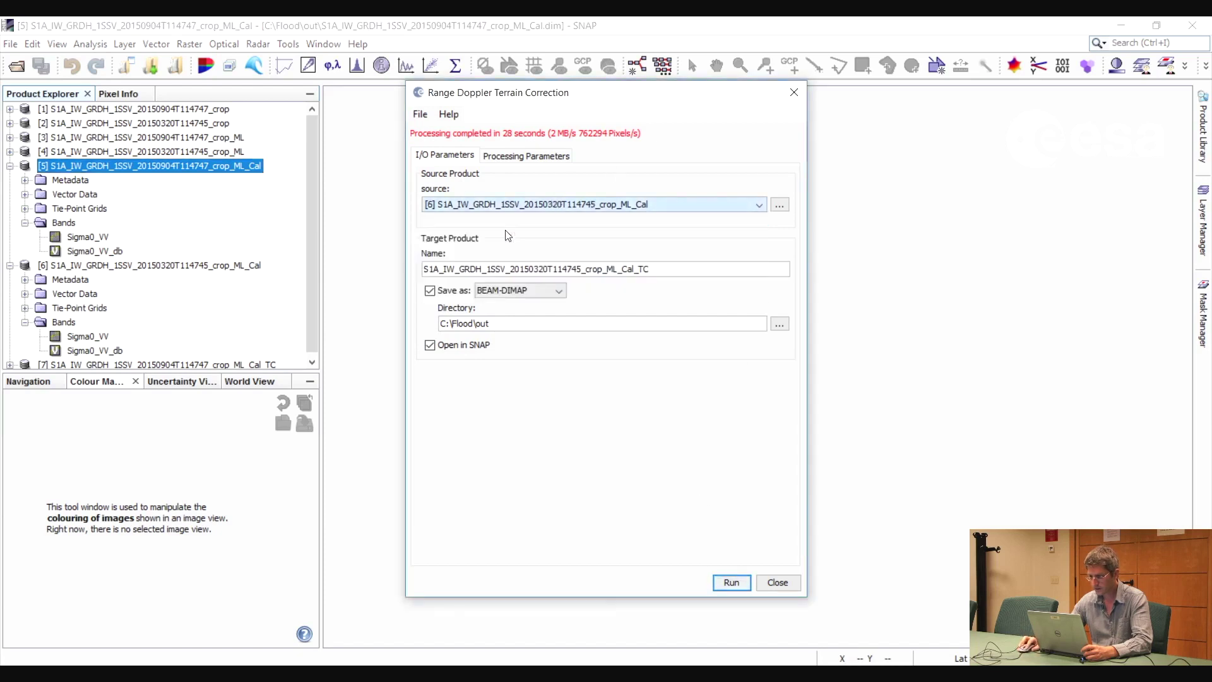
pyautogui.click(732, 583)
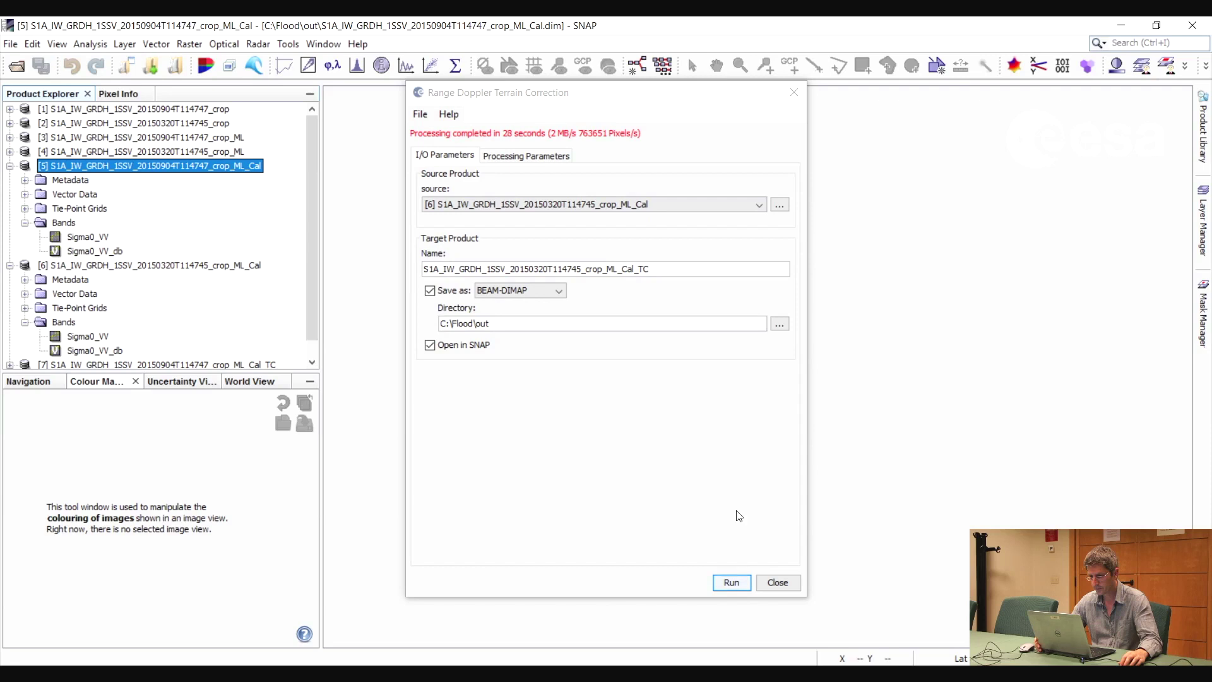
pyautogui.click(777, 581)
# - View the terrain-corrected September product's Sigma0_VV band in an image view, then close the view
pyautogui.scroll(-1, 307, 194)
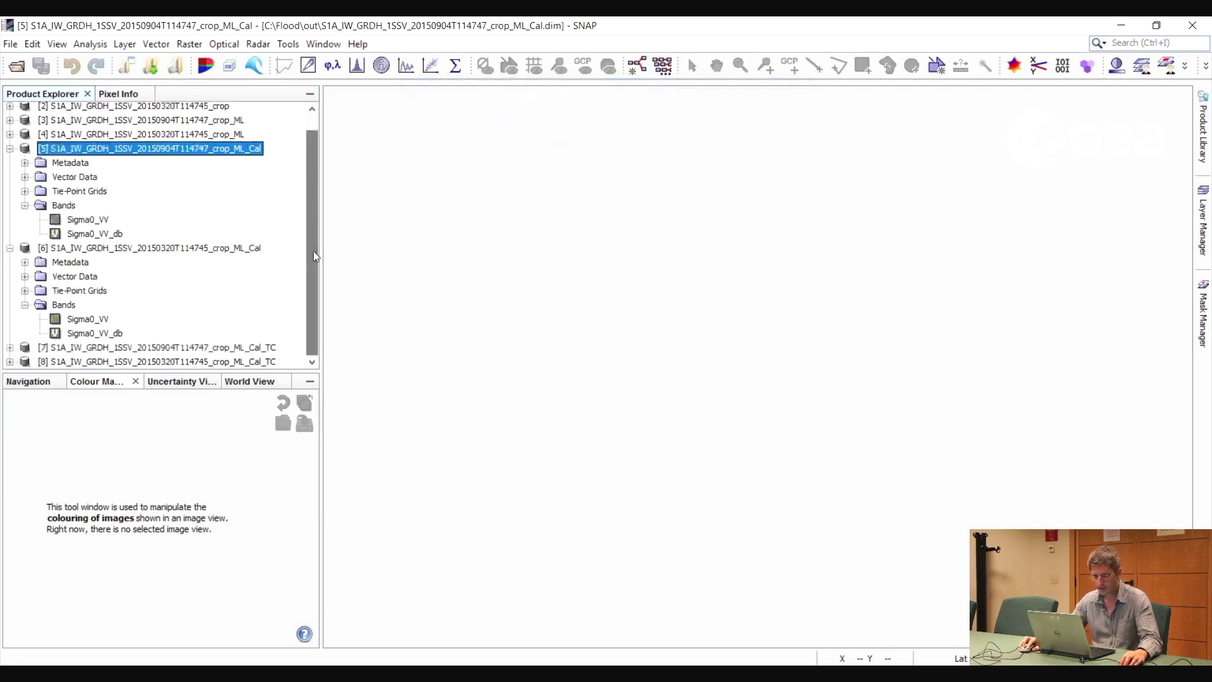
pyautogui.click(10, 348)
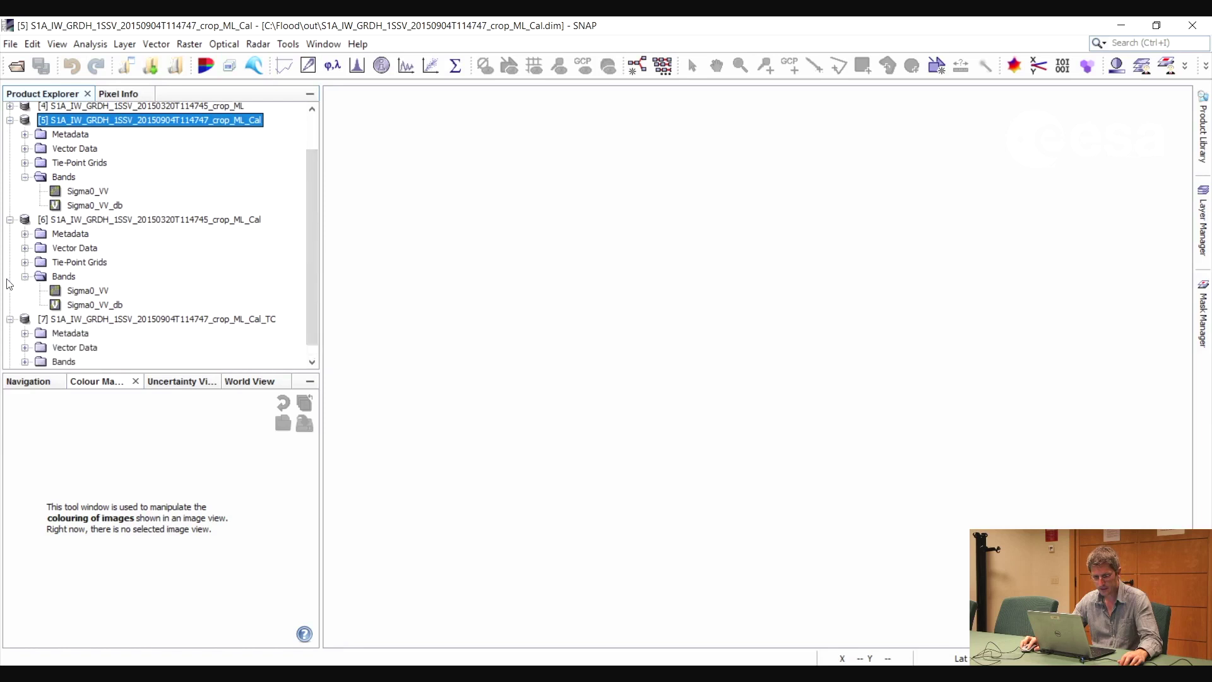
pyautogui.click(25, 361)
pyautogui.doubleClick(81, 362)
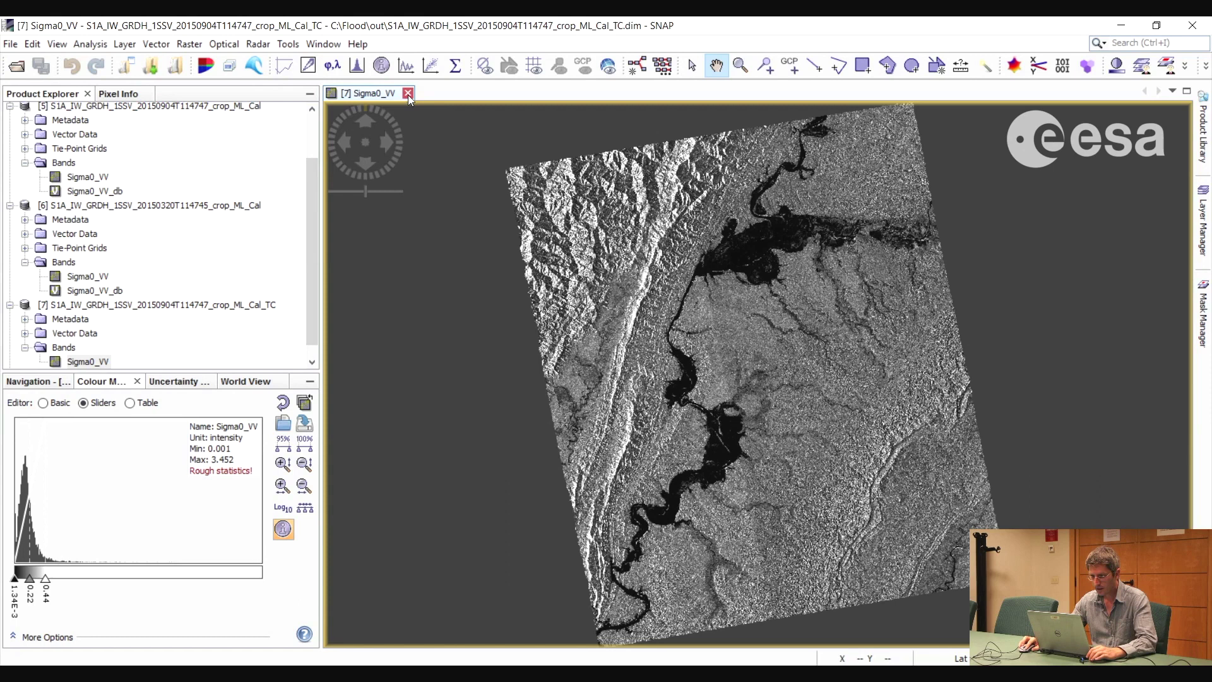
pyautogui.click(407, 94)
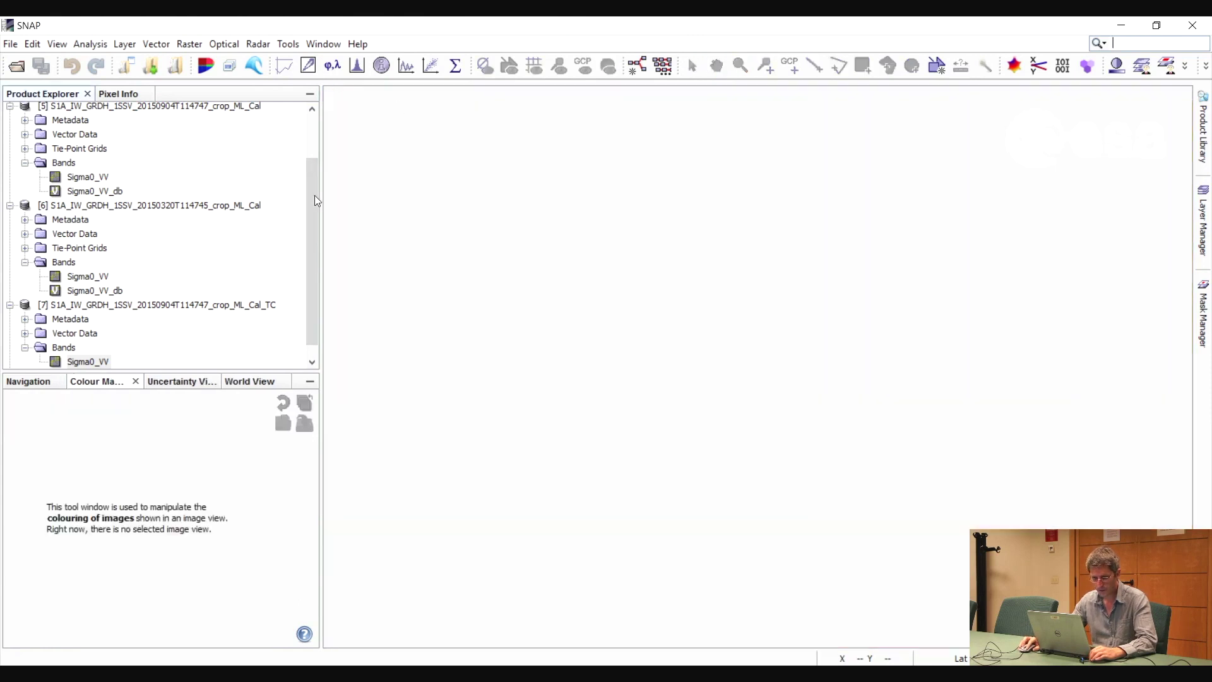
# - Convert the terrain-corrected September product's Sigma0_VV band to dB in a new virtual band
pyautogui.rightClick(96, 362)
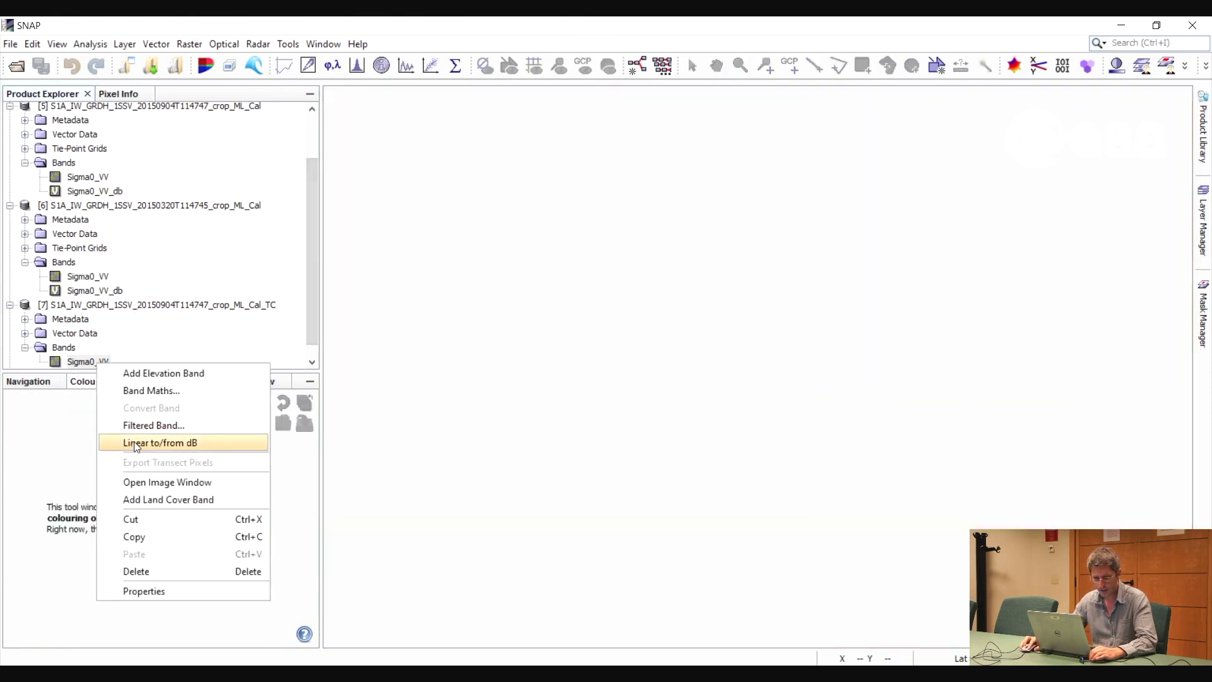
pyautogui.click(160, 442)
pyautogui.click(639, 387)
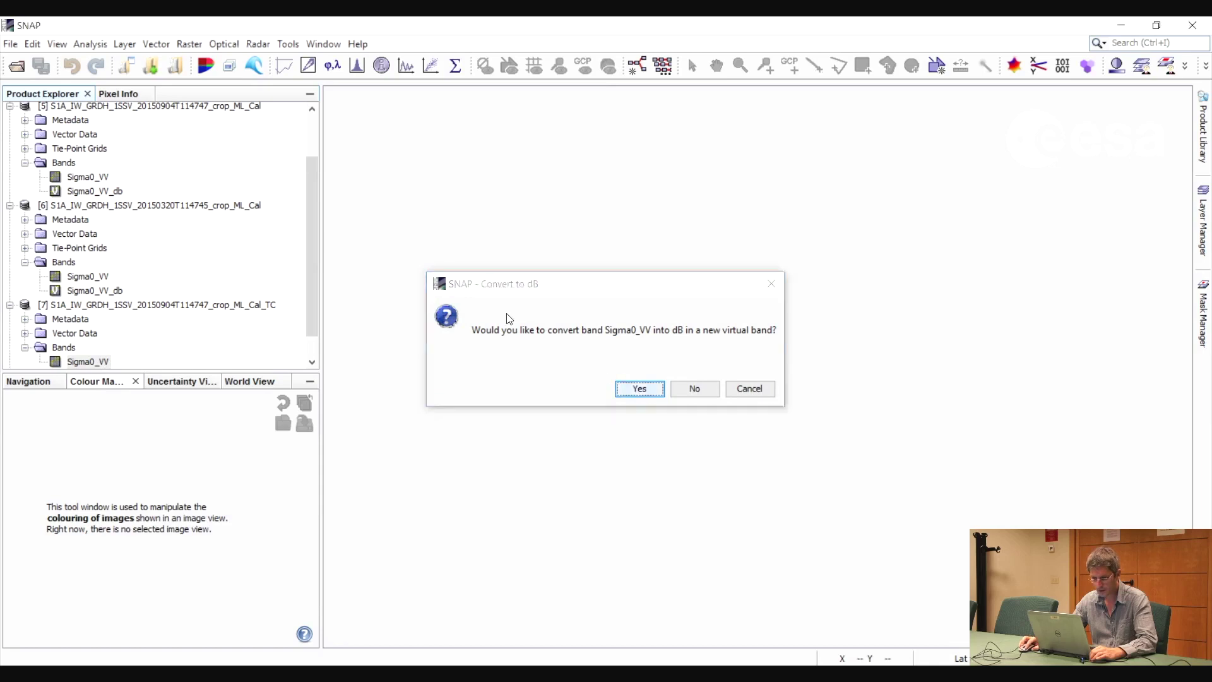
# - Convert the terrain-corrected September product's virtual Sigma0_VV_db band into a real band and save the product
pyautogui.moveTo(310, 256); pyautogui.dragTo(310, 286)
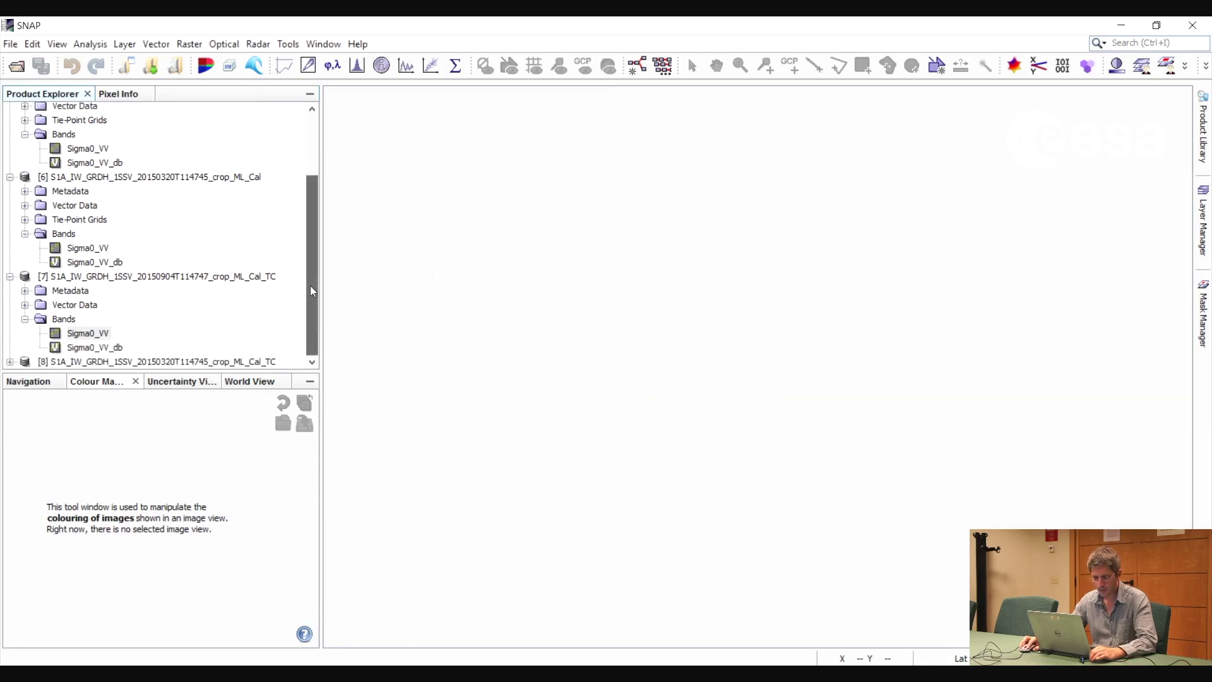
pyautogui.rightClick(104, 347)
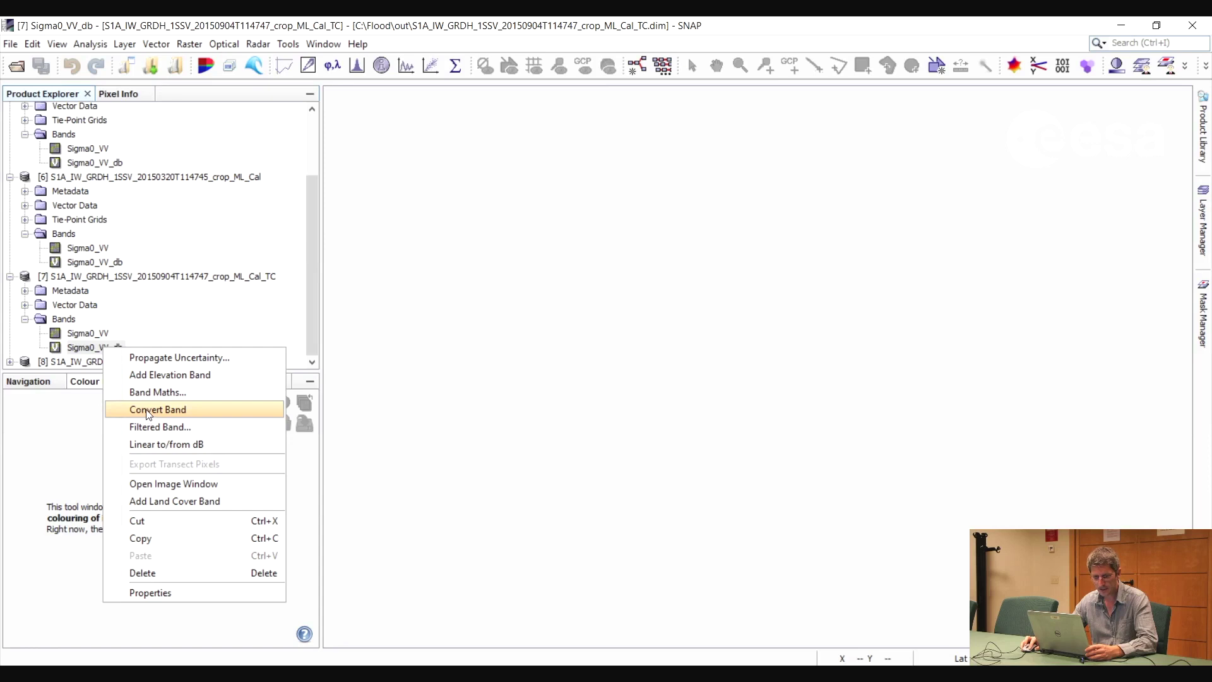
pyautogui.press('Return')
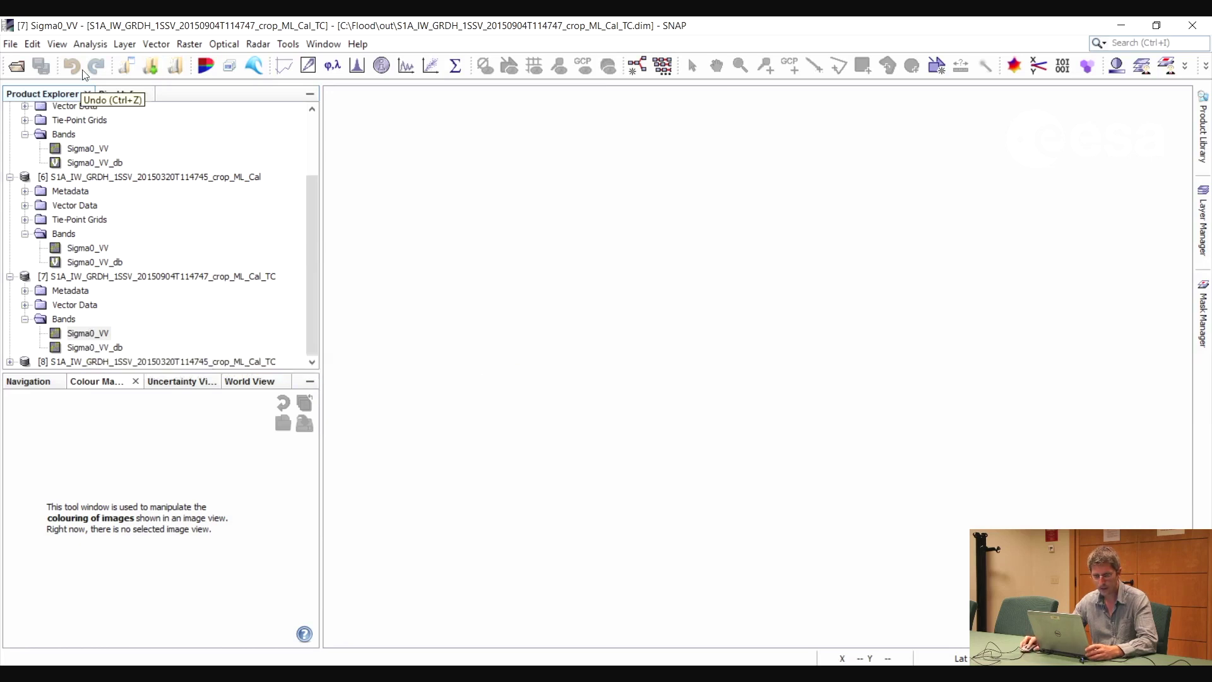
pyautogui.click(11, 44)
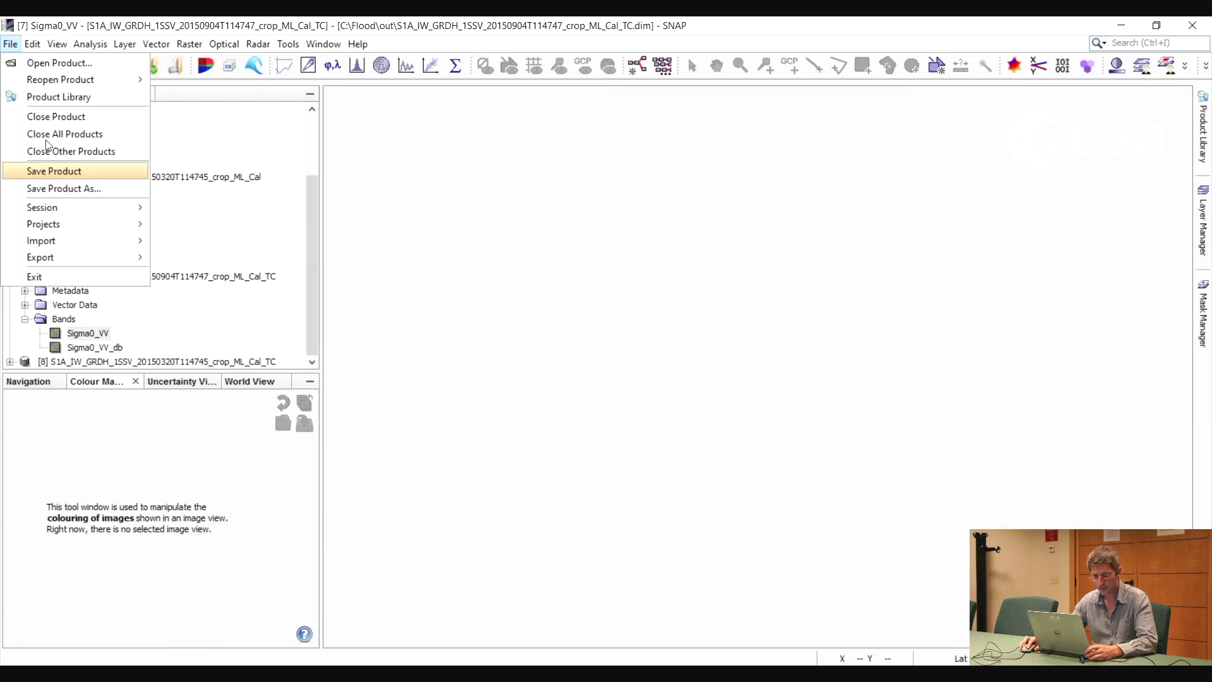
pyautogui.click(53, 171)
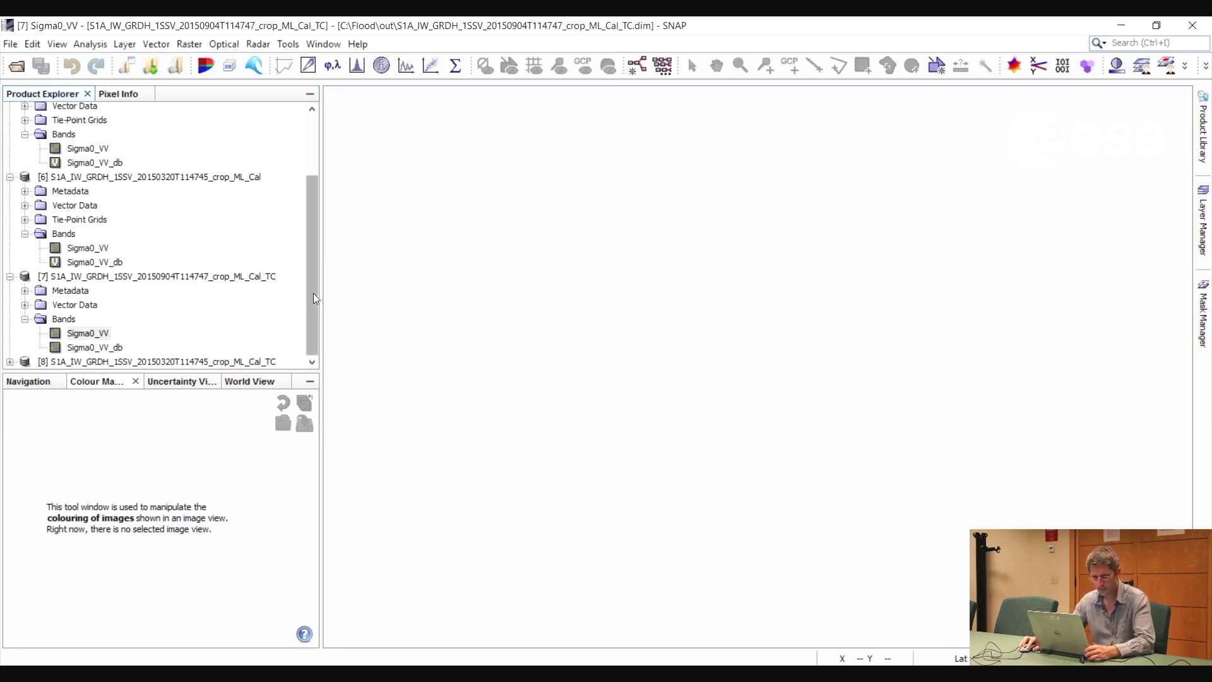
# - Convert the terrain-corrected March product's Sigma0_VV band to dB in a new virtual band
pyautogui.click(99, 361)
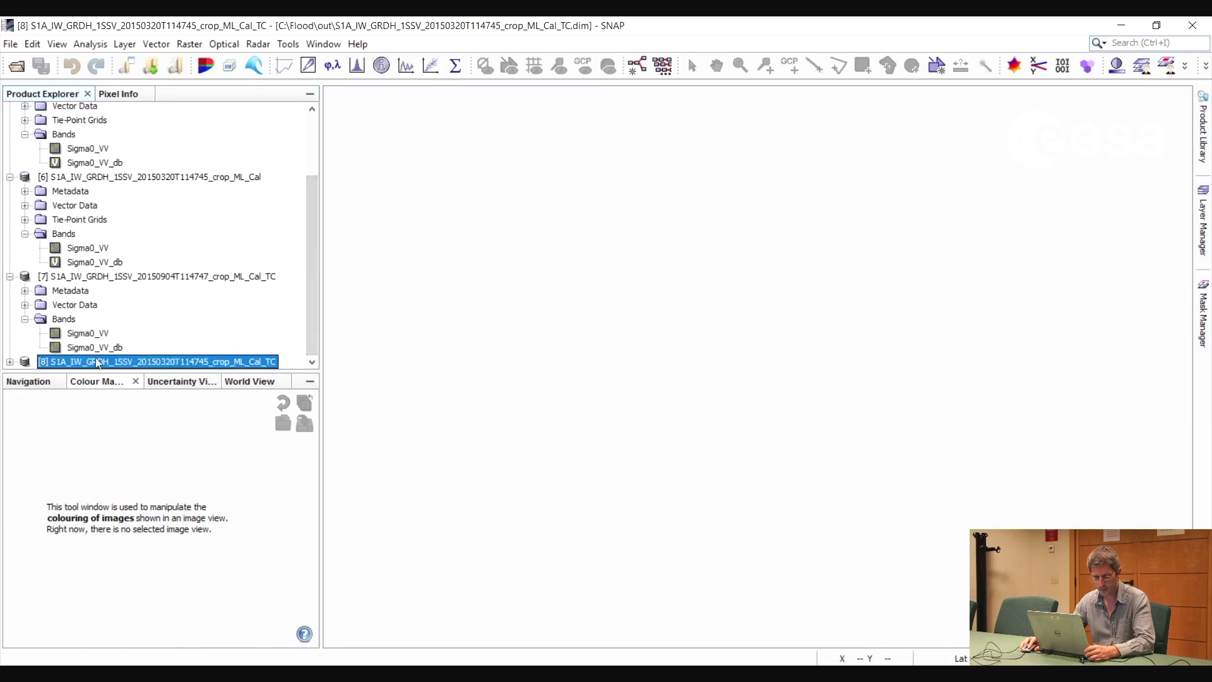
pyautogui.click(10, 361)
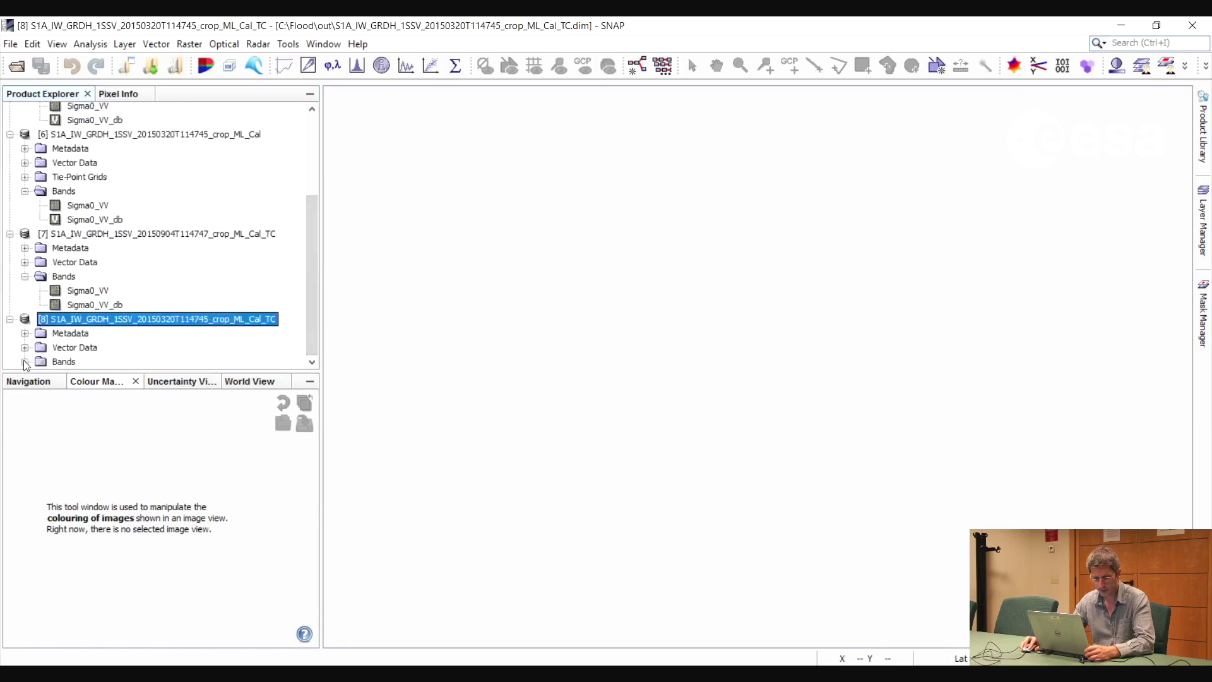
pyautogui.click(25, 361)
pyautogui.click(93, 362)
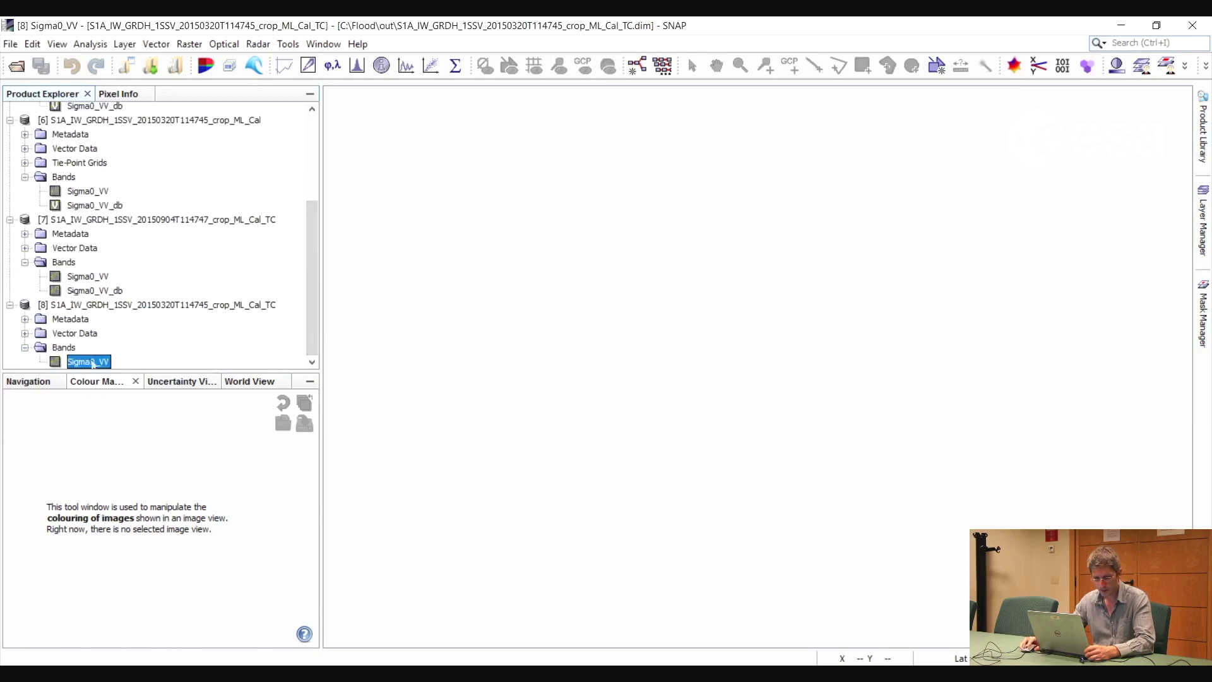
pyautogui.rightClick(92, 362)
pyautogui.press('Down')
pyautogui.press('Down')
pyautogui.press('Down')
pyautogui.press('Down')
pyautogui.press('Return')
pyautogui.press('Return')
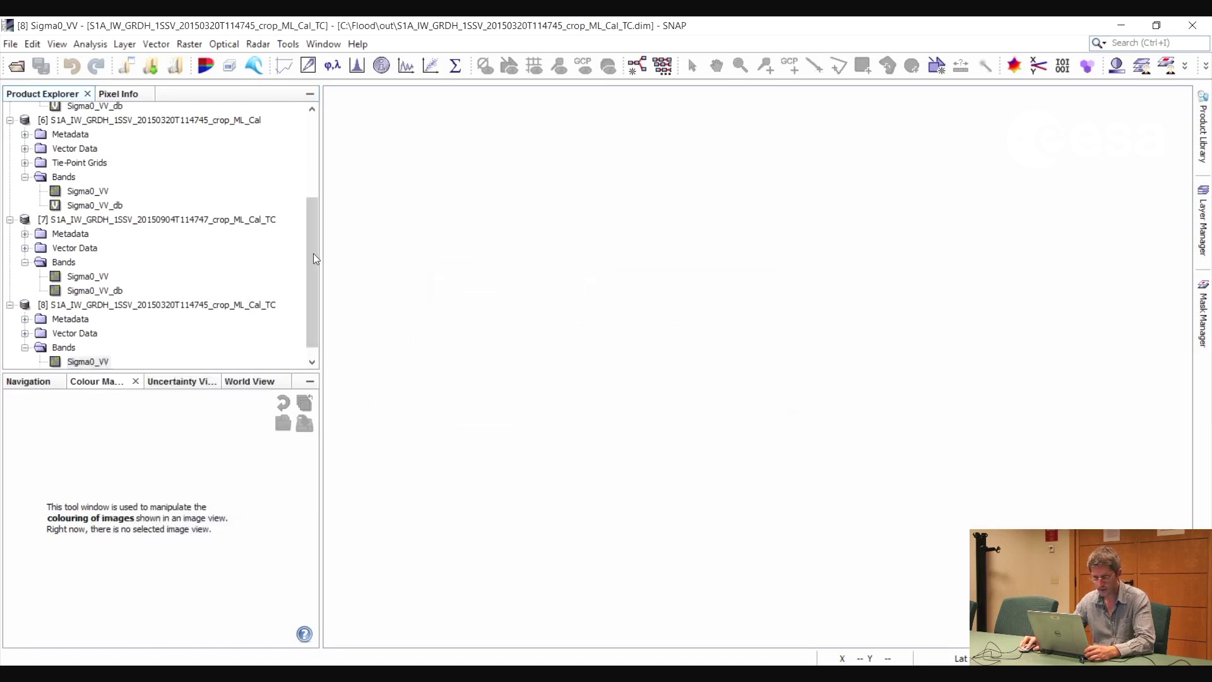
pyautogui.moveTo(313, 253); pyautogui.dragTo(310, 295)
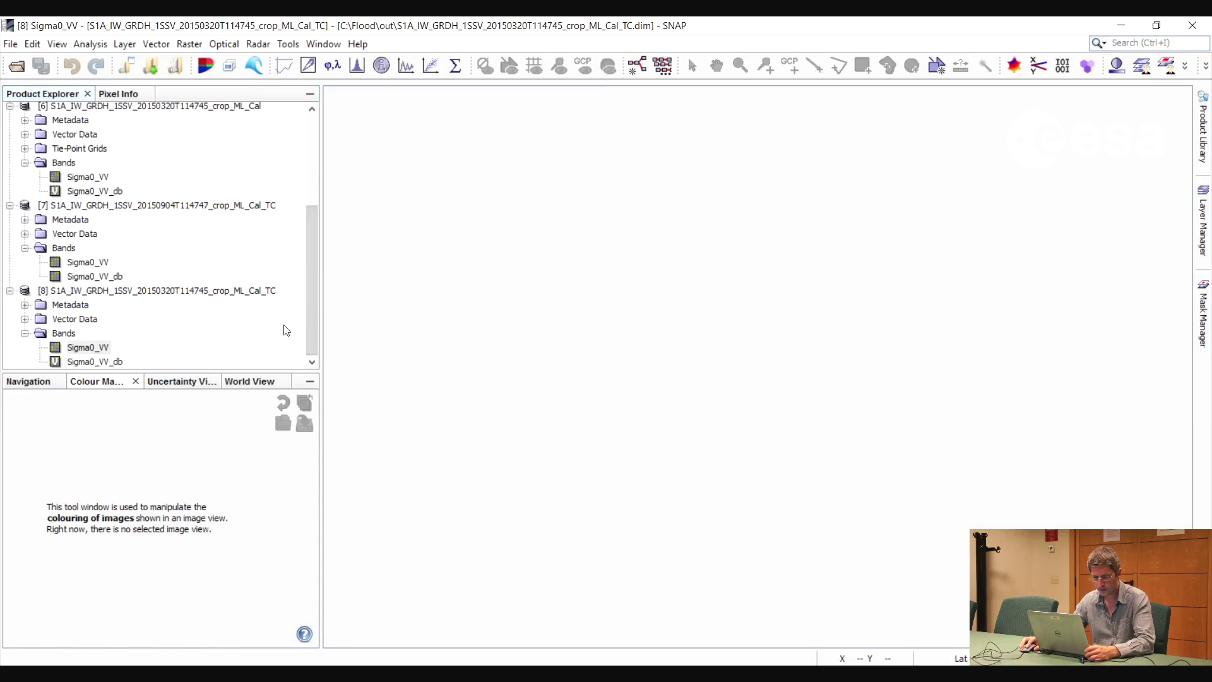
# - Convert the terrain-corrected March product's virtual Sigma0_VV_db band into a real band and save the product
pyautogui.rightClick(97, 363)
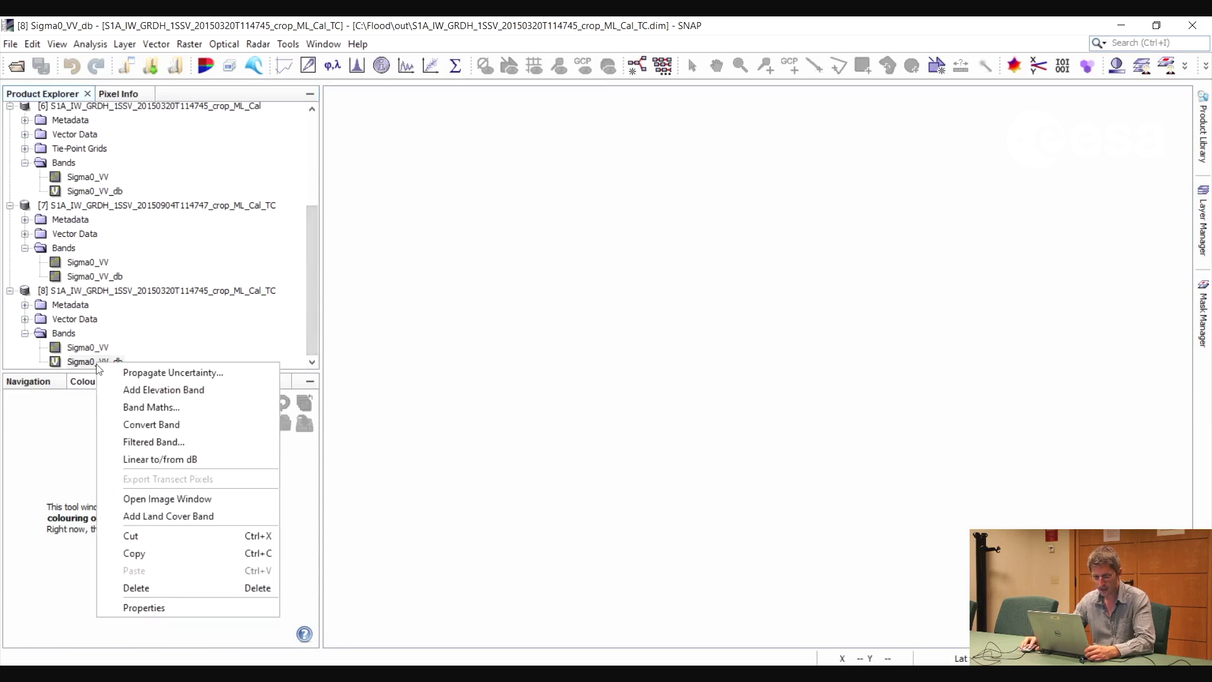
pyautogui.click(144, 426)
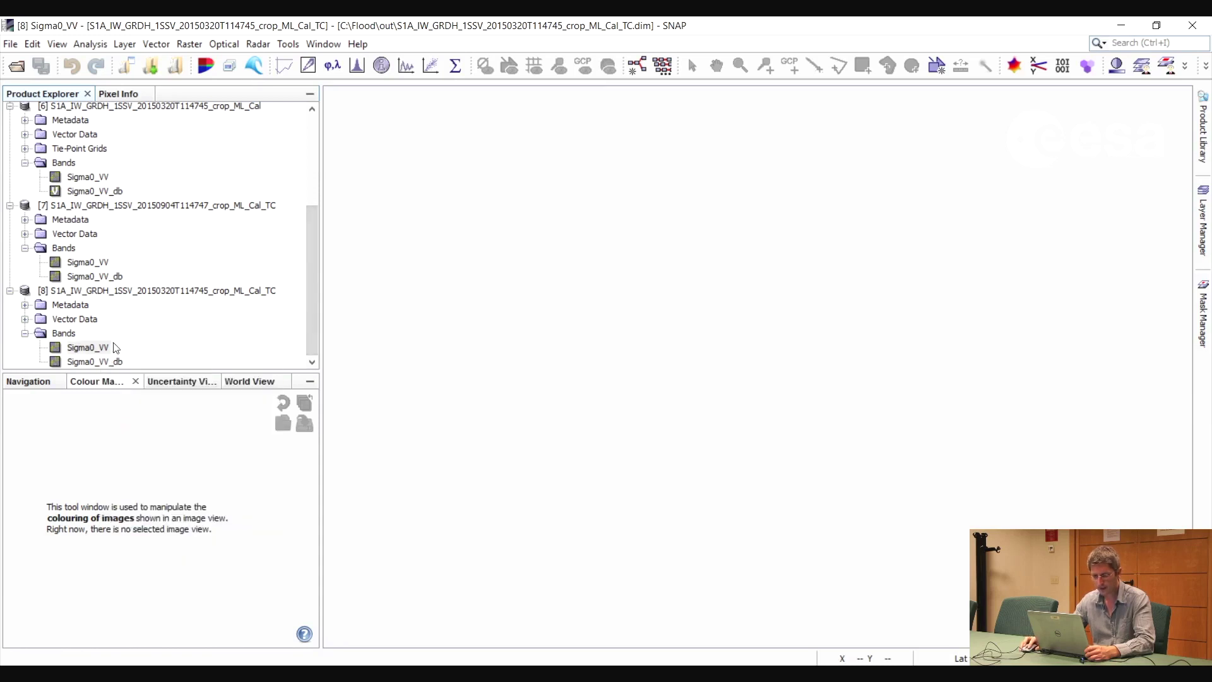
pyautogui.click(10, 44)
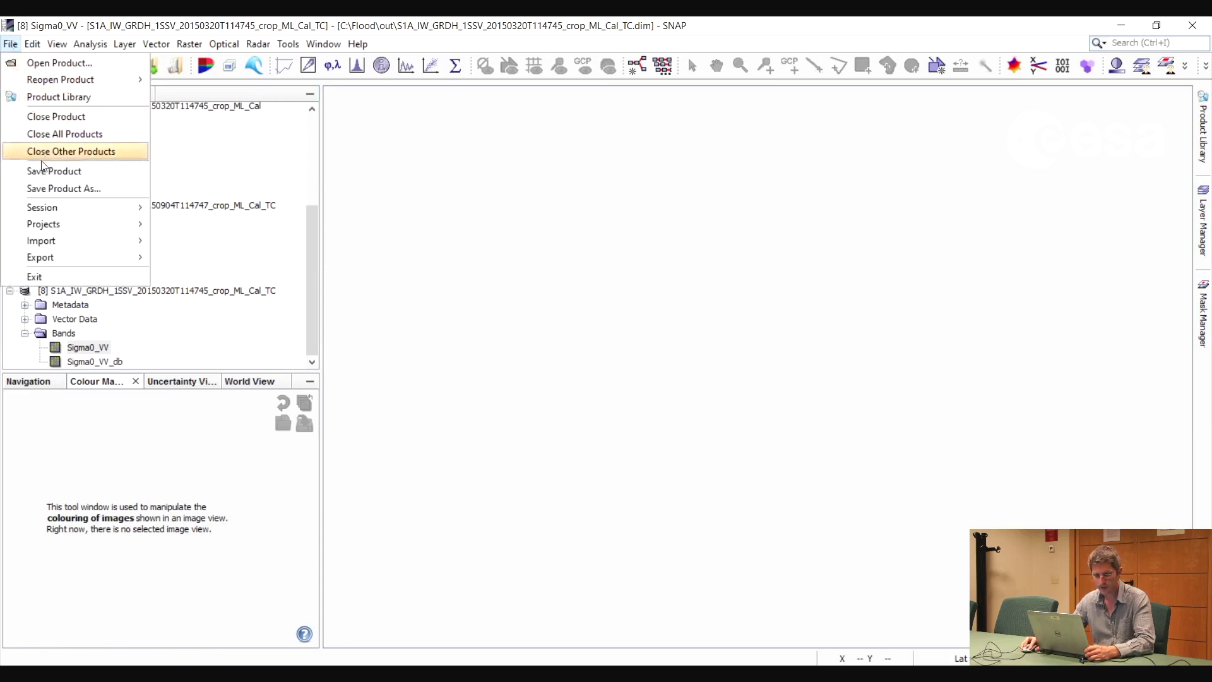
pyautogui.press('Return')
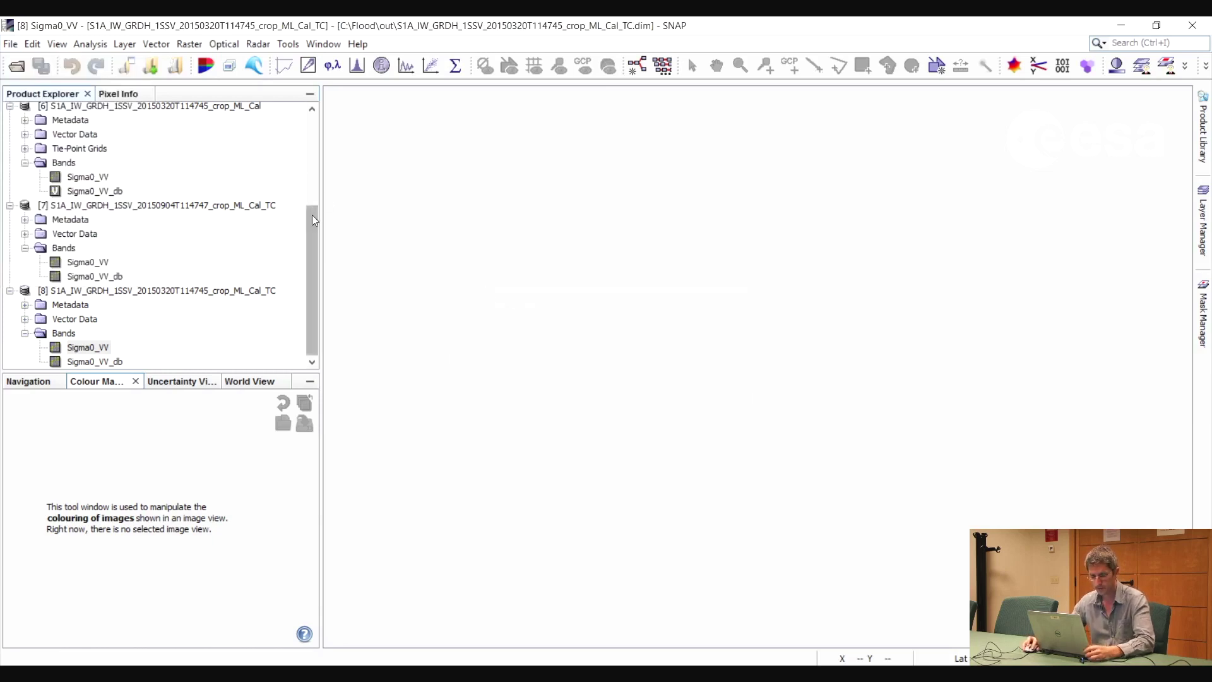
# - Inspect the terrain-corrected September Sigma0_VV_db band in an image view and set its colour stretch to about -16.01 to -1.57 dB
pyautogui.click(94, 276)
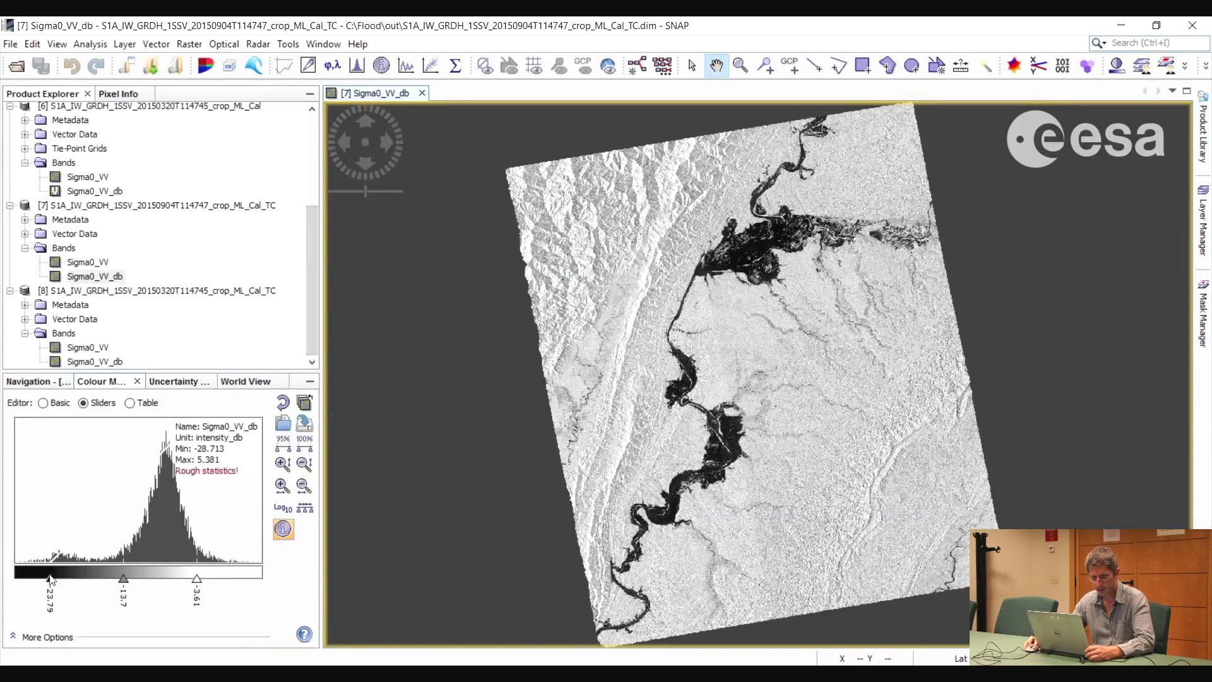
pyautogui.scroll(5, 627, 280)
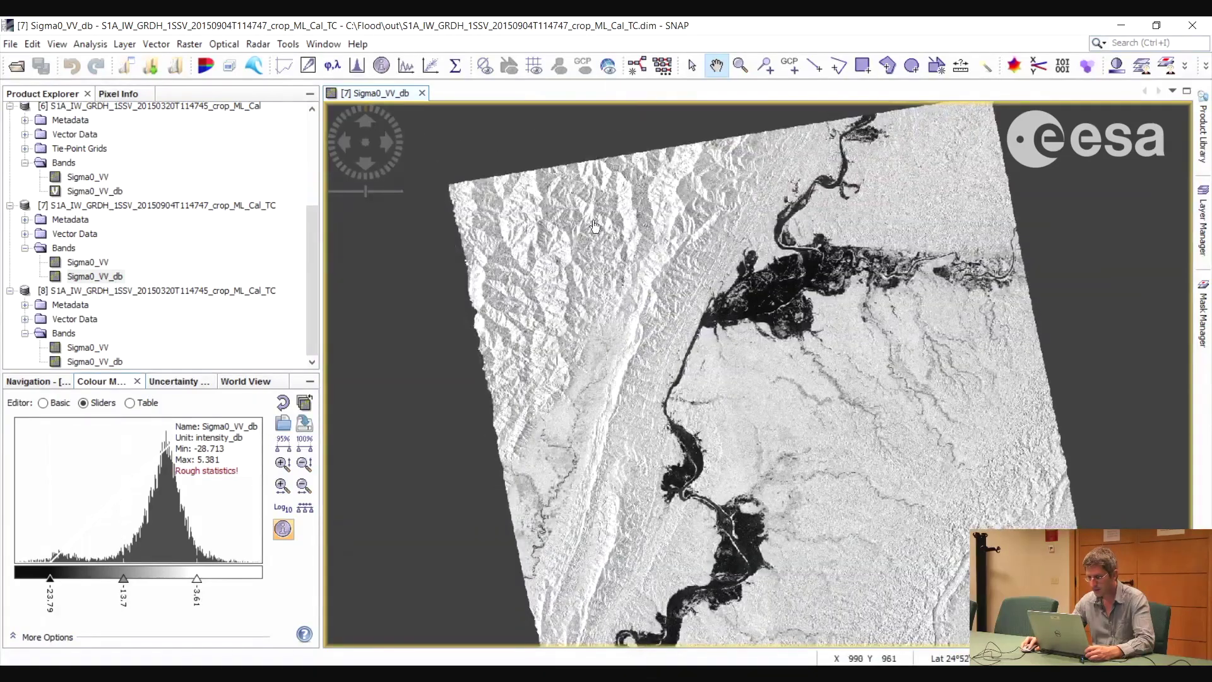
pyautogui.scroll(2, 623, 281)
pyautogui.scroll(3, 622, 281)
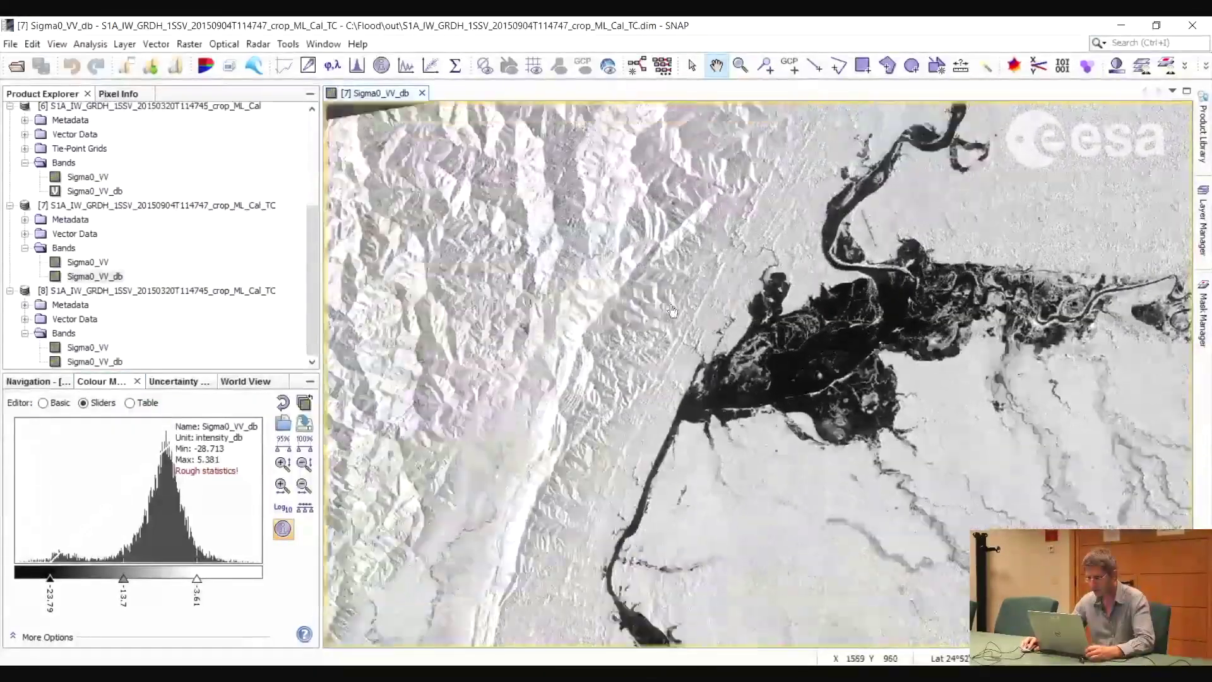
pyautogui.scroll(-6, 594, 283)
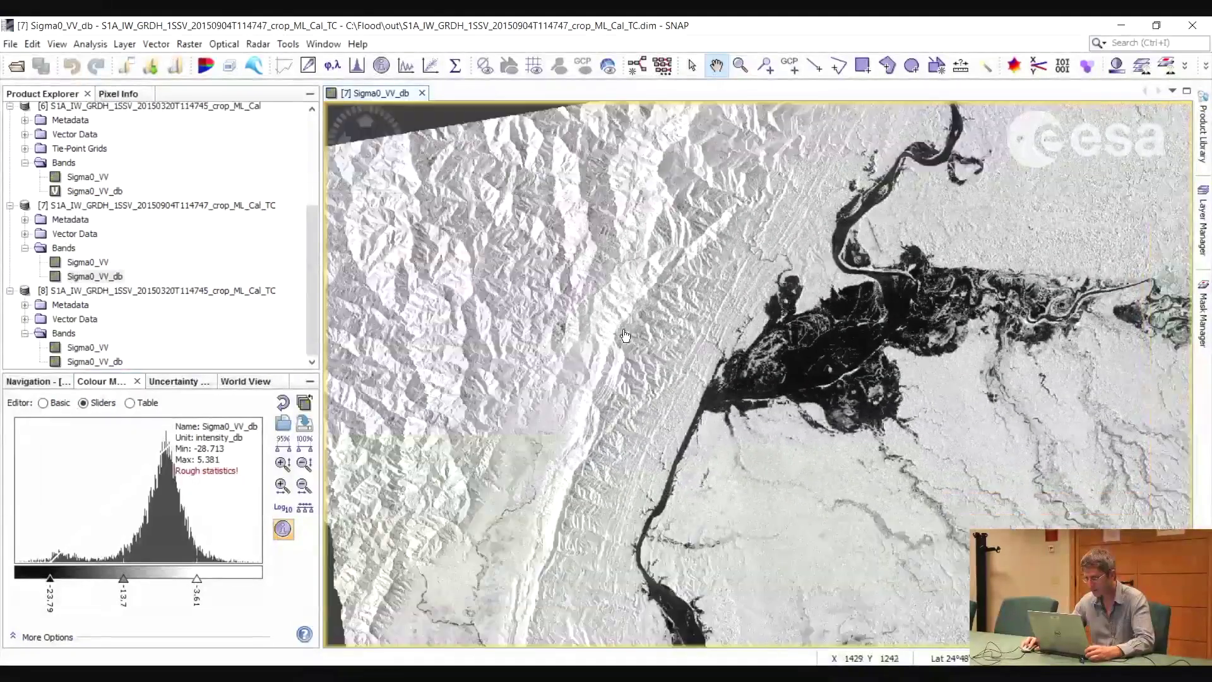
pyautogui.scroll(-3, 704, 461)
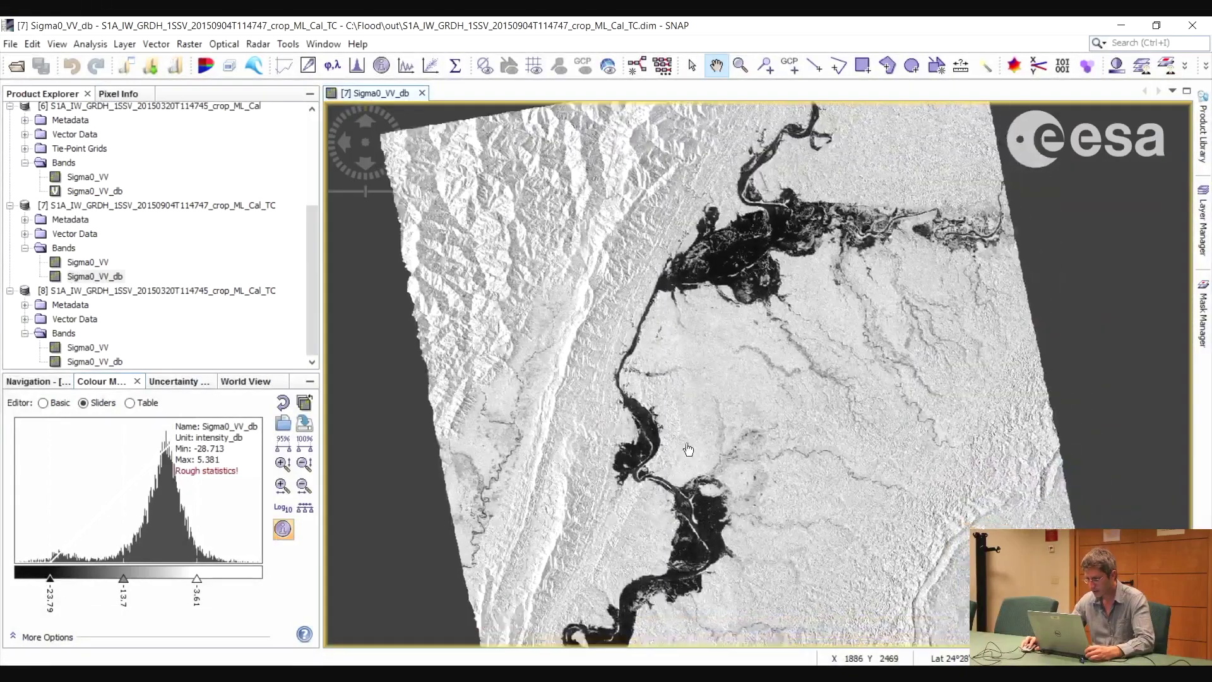
pyautogui.moveTo(734, 500); pyautogui.dragTo(737, 449)
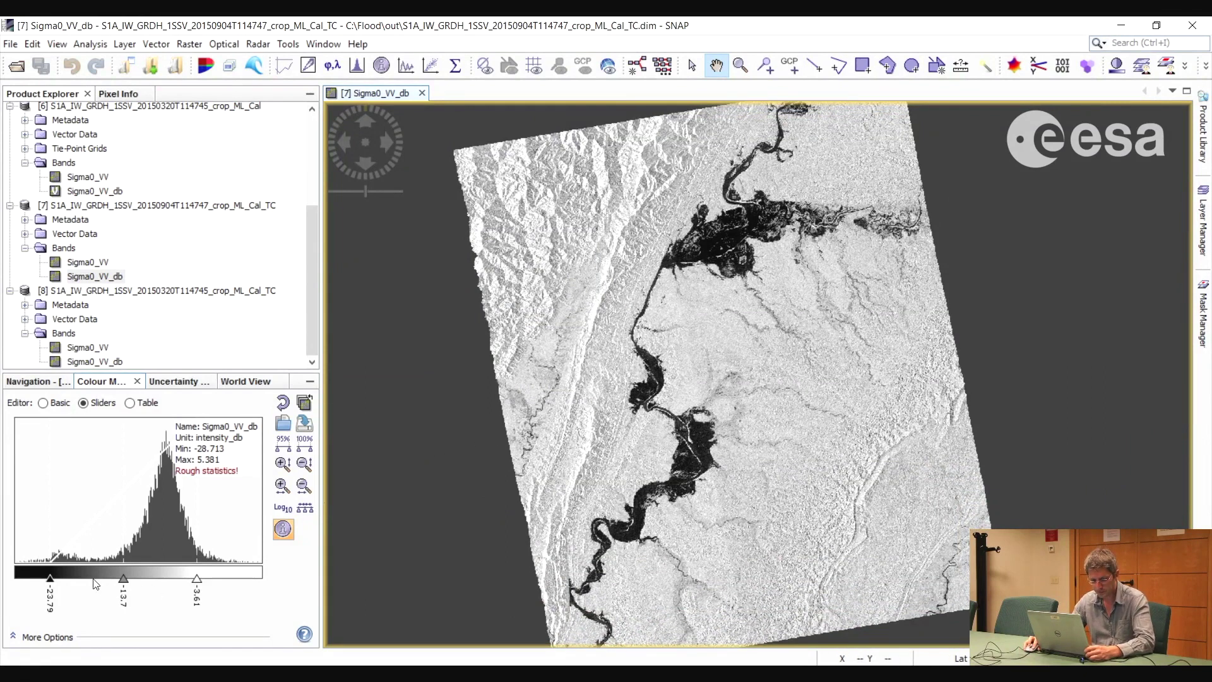
pyautogui.moveTo(51, 581); pyautogui.dragTo(106, 581)
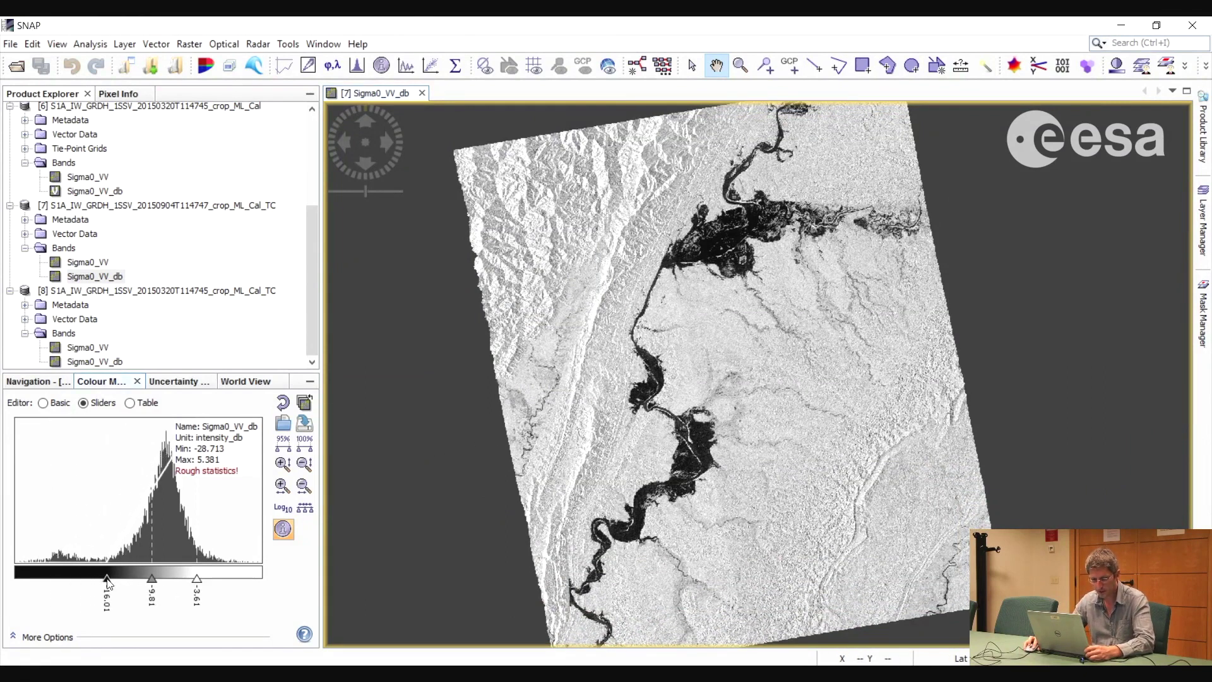
pyautogui.moveTo(198, 580); pyautogui.dragTo(212, 579)
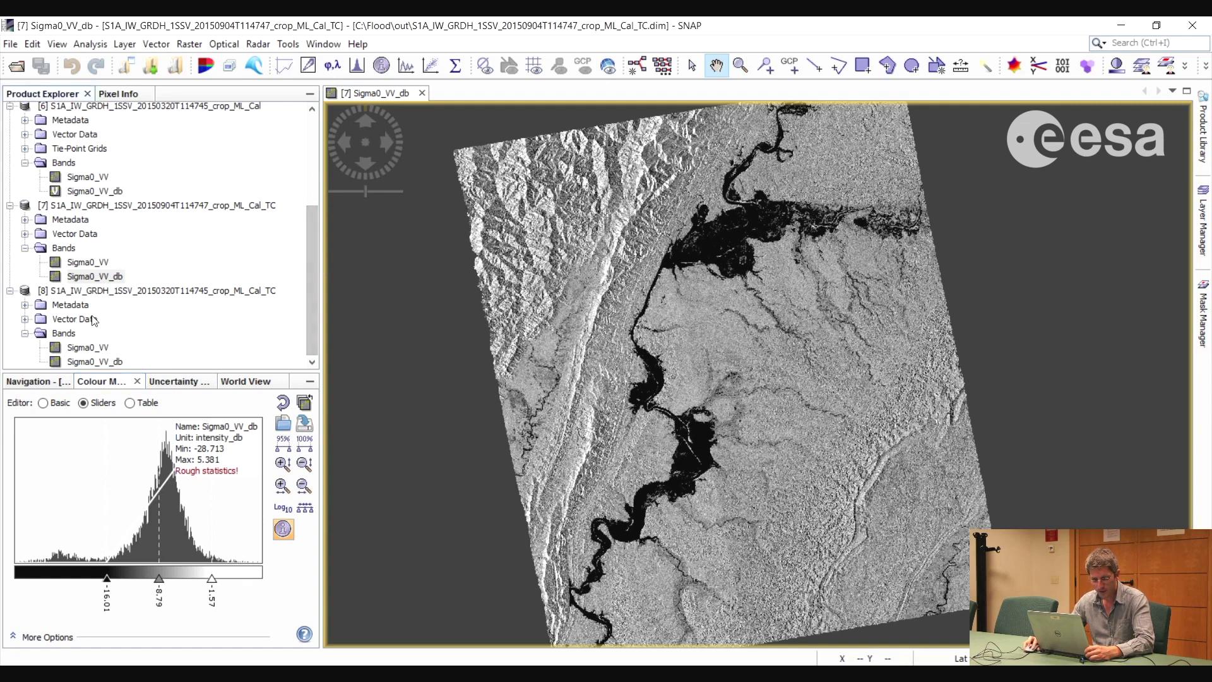
# - Display the terrain-corrected March Sigma0_VV_db band and set its colour stretch to about -18.32 to -2.09 dB
pyautogui.doubleClick(89, 361)
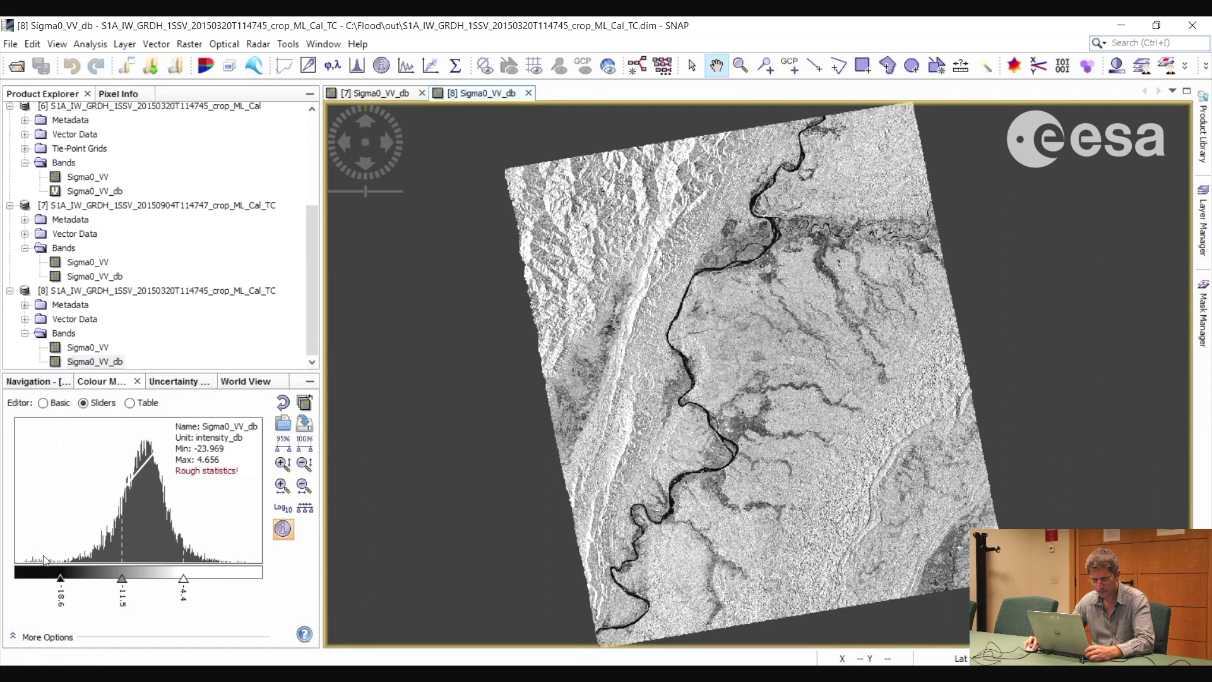
pyautogui.moveTo(61, 582); pyautogui.dragTo(64, 582)
pyautogui.moveTo(183, 581); pyautogui.dragTo(203, 582)
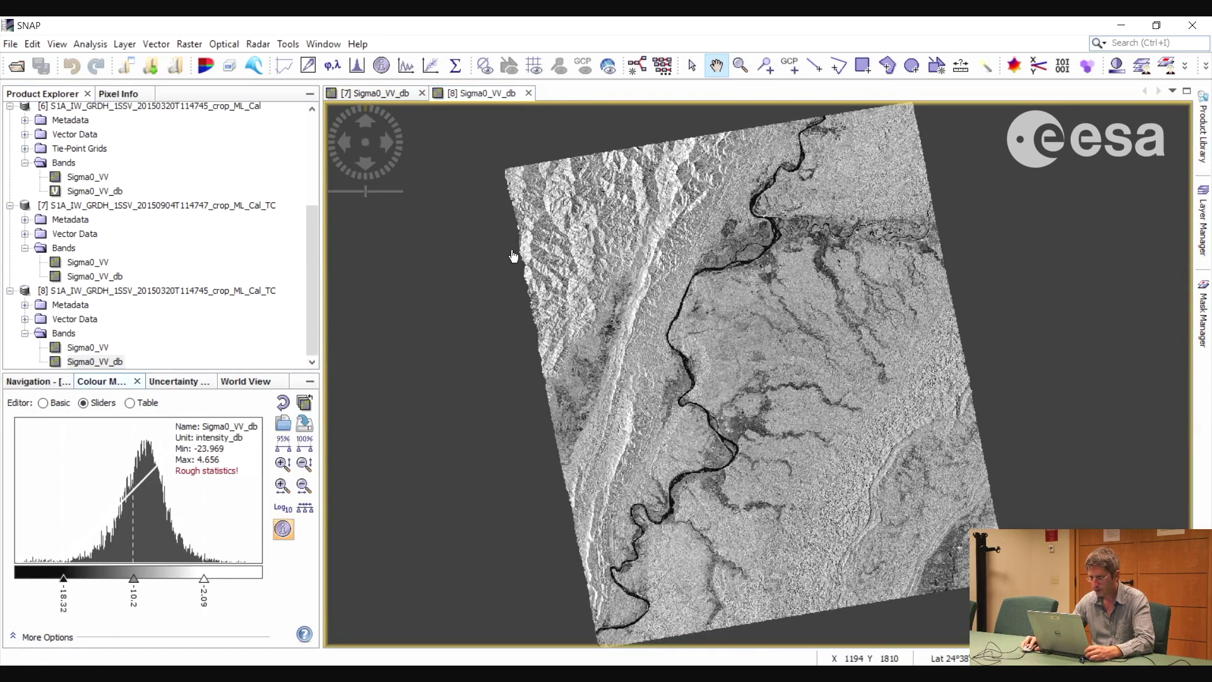
pyautogui.click(636, 311)
pyautogui.moveTo(636, 312); pyautogui.dragTo(630, 308)
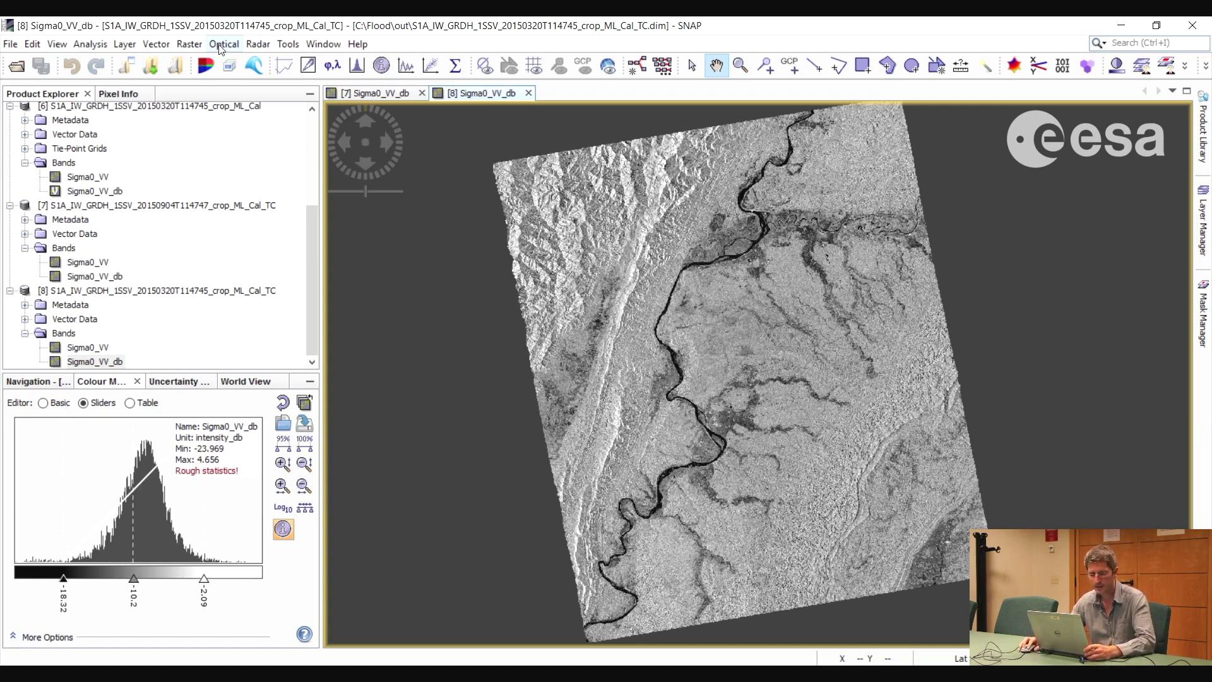
# - Start Create Stack with all open products and remove every one except the two terrain-corrected _Cal_TC products
pyautogui.click(257, 44)
pyautogui.moveTo(282, 120)
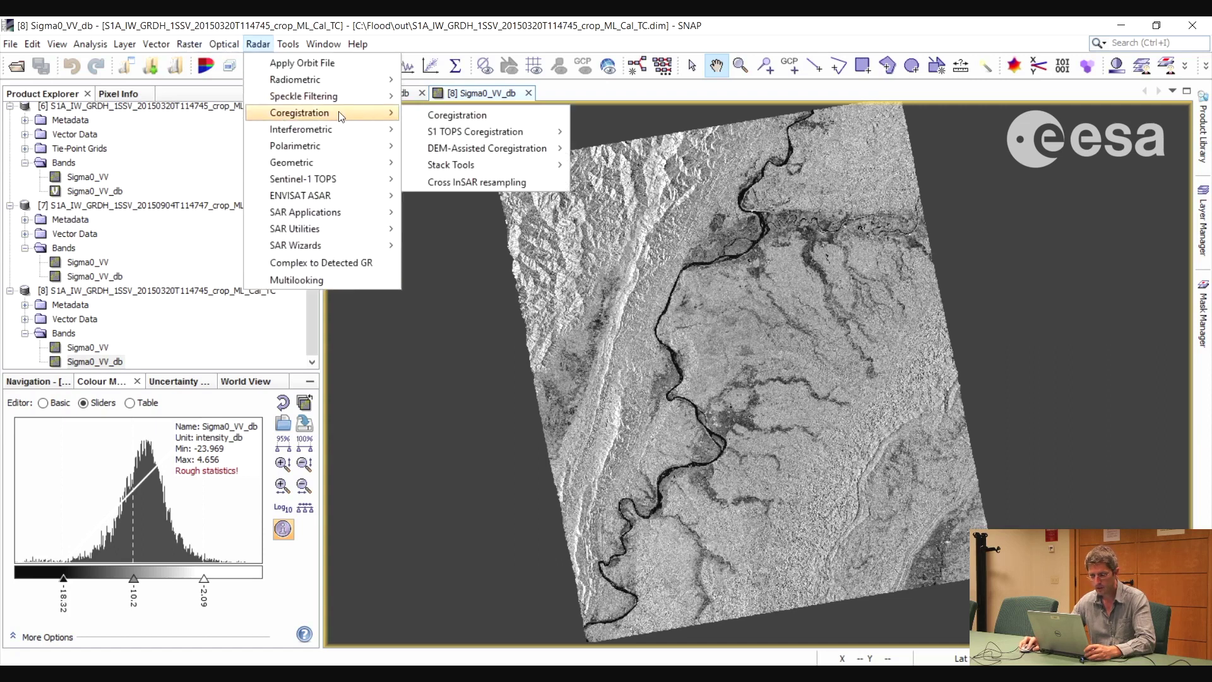
pyautogui.moveTo(458, 169)
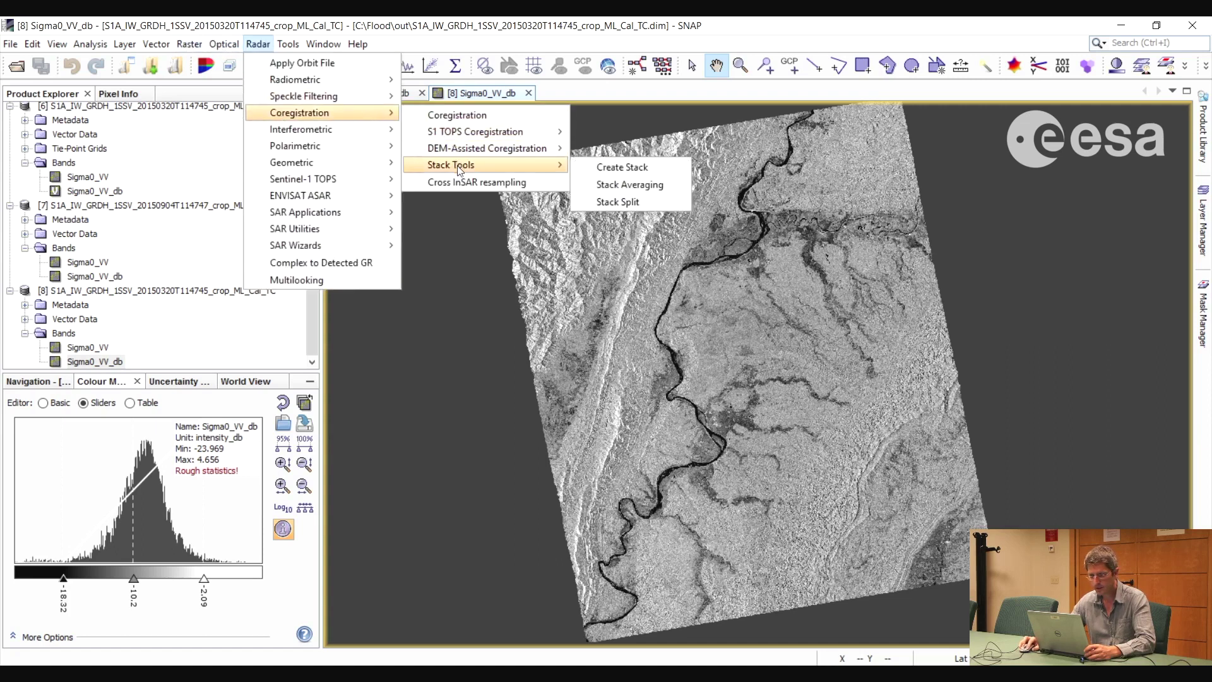
pyautogui.click(620, 168)
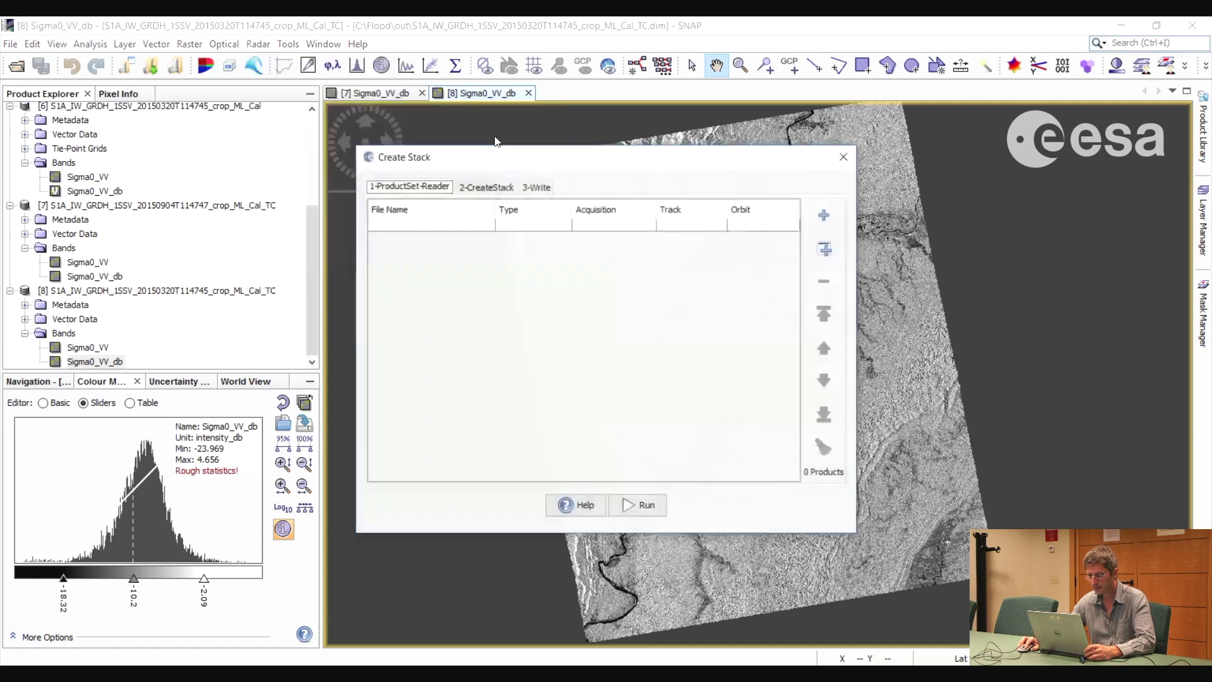
pyautogui.click(824, 250)
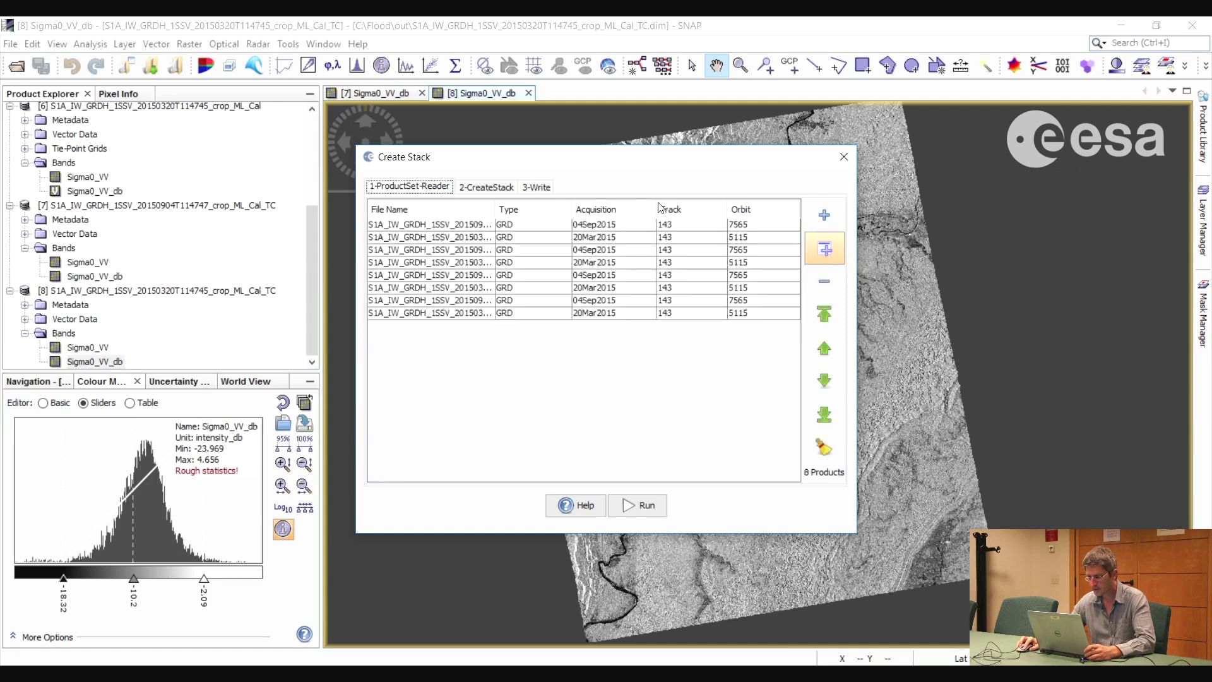
pyautogui.moveTo(494, 208); pyautogui.dragTo(647, 209)
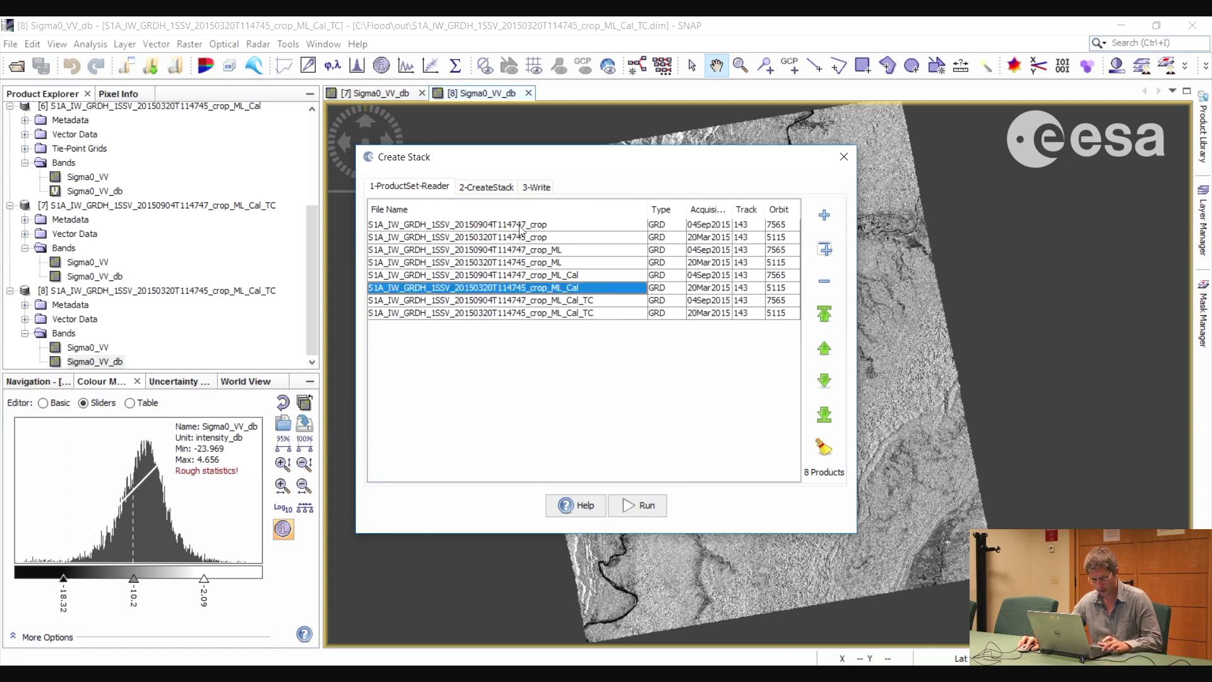
pyautogui.moveTo(530, 224); pyautogui.dragTo(611, 289)
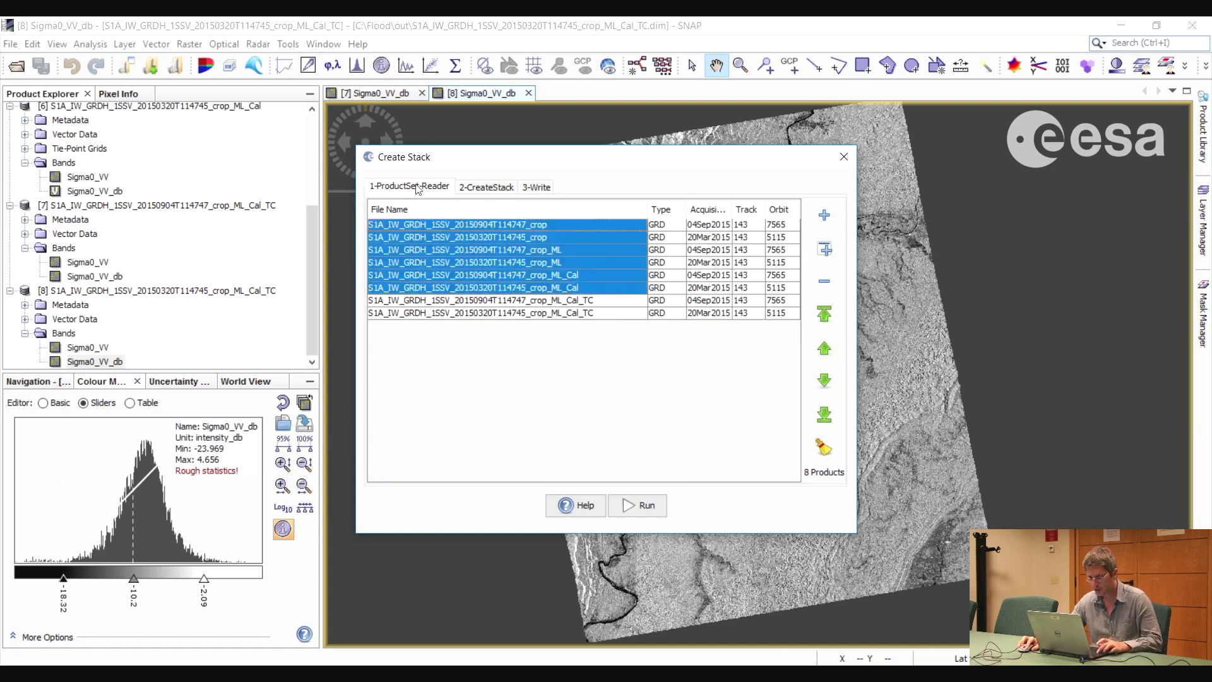
pyautogui.click(824, 284)
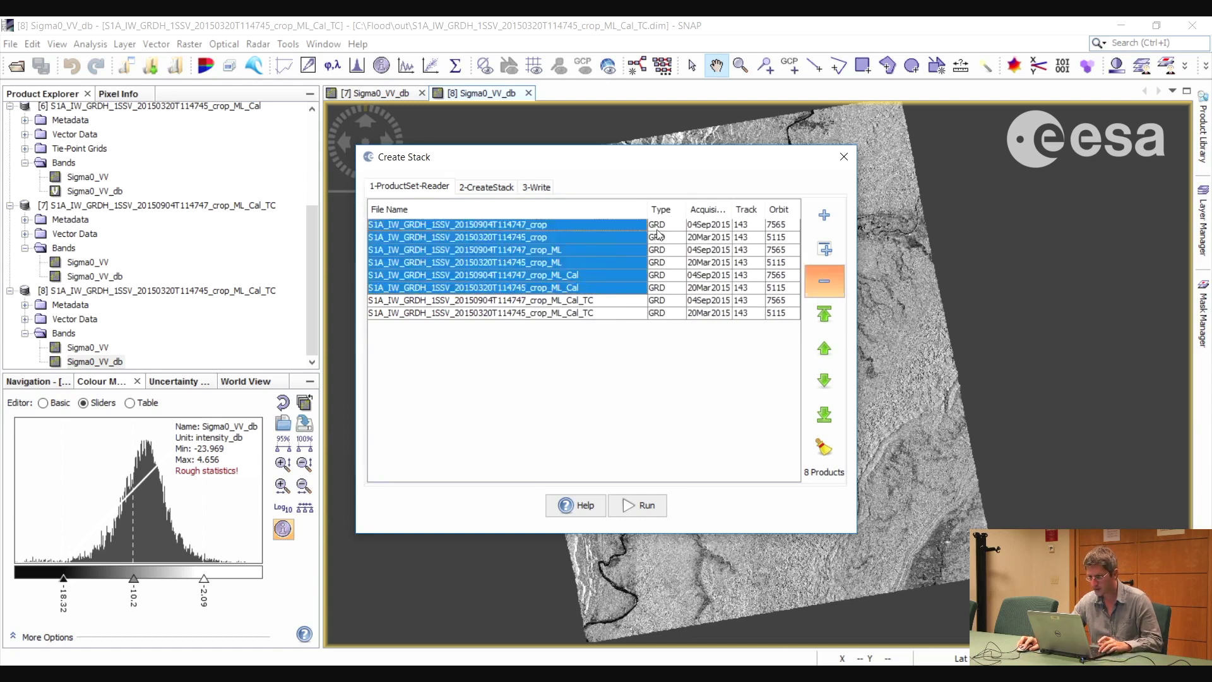
# - Try to add the September and March _crop_ML_Cal_TC.dim files from the out folder to the stack's product list
pyautogui.click(824, 217)
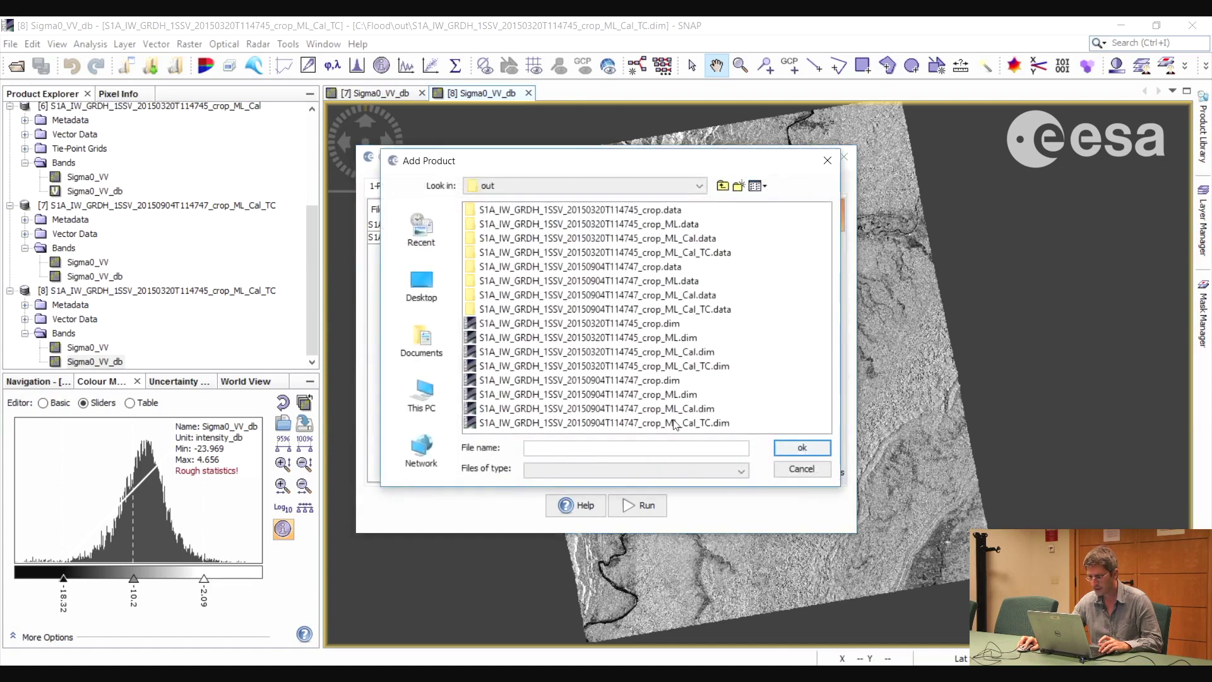
pyautogui.click(676, 422)
pyautogui.keyDown('ctrl'); pyautogui.click(677, 367); pyautogui.keyUp('ctrl')
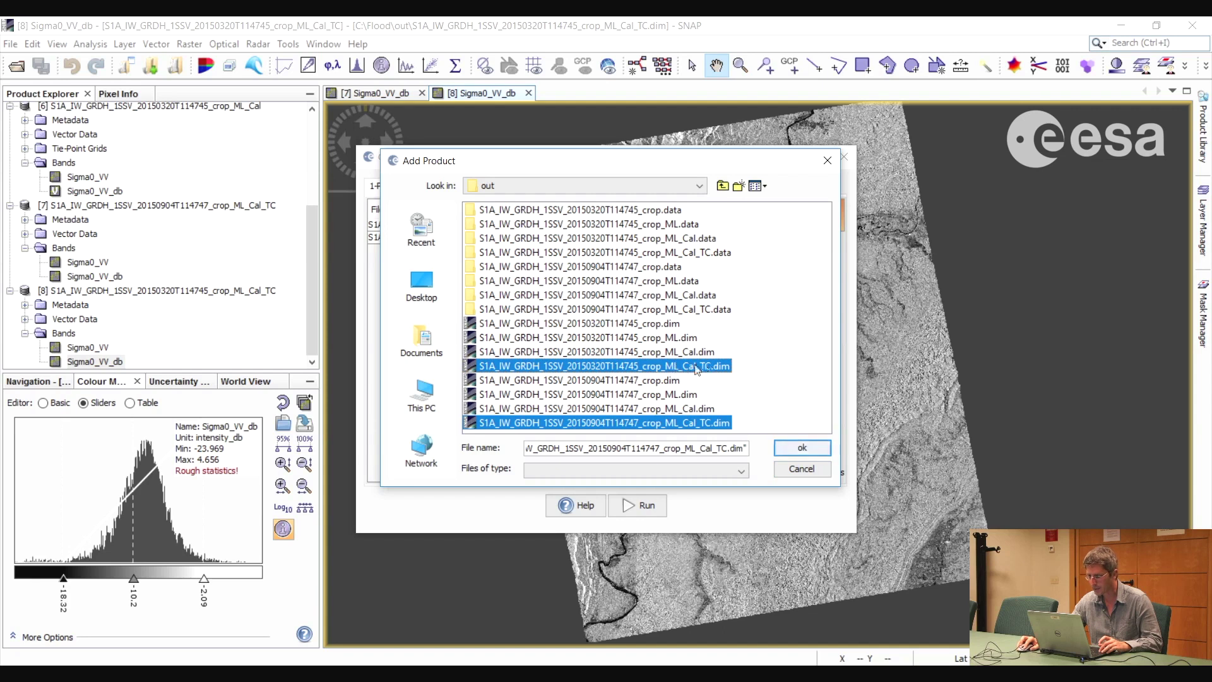
pyautogui.click(801, 448)
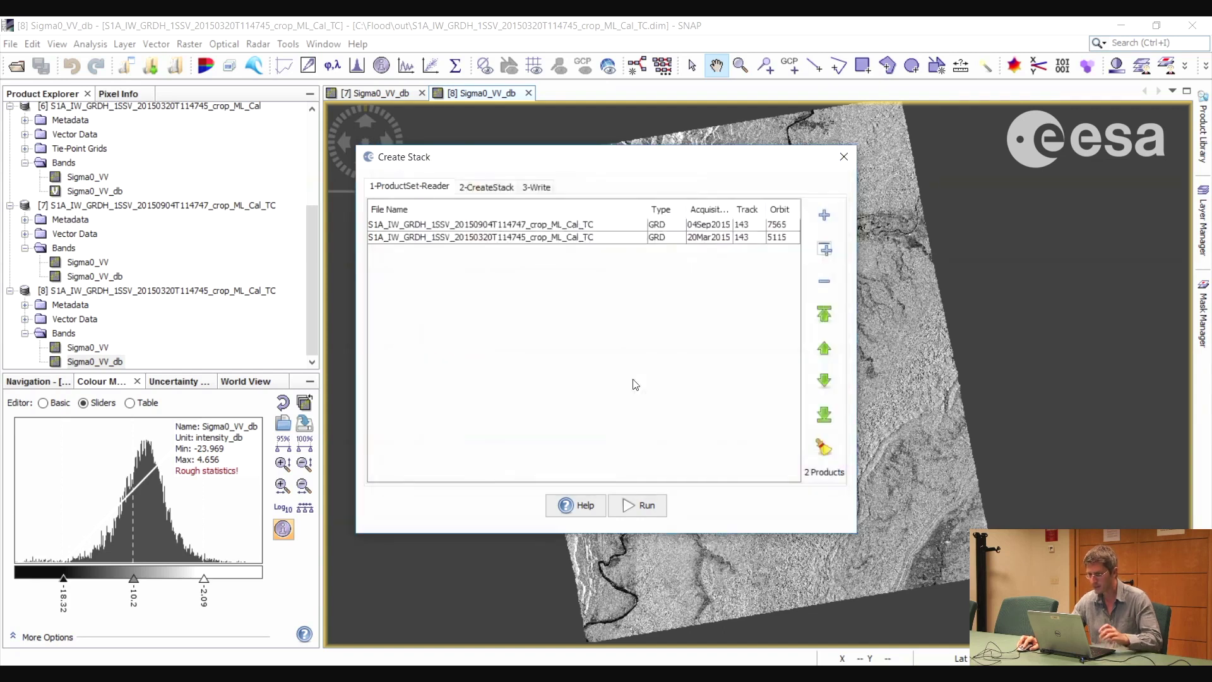
# - Set the stack's initial offset method to Product Geolocation
pyautogui.click(492, 189)
pyautogui.click(498, 236)
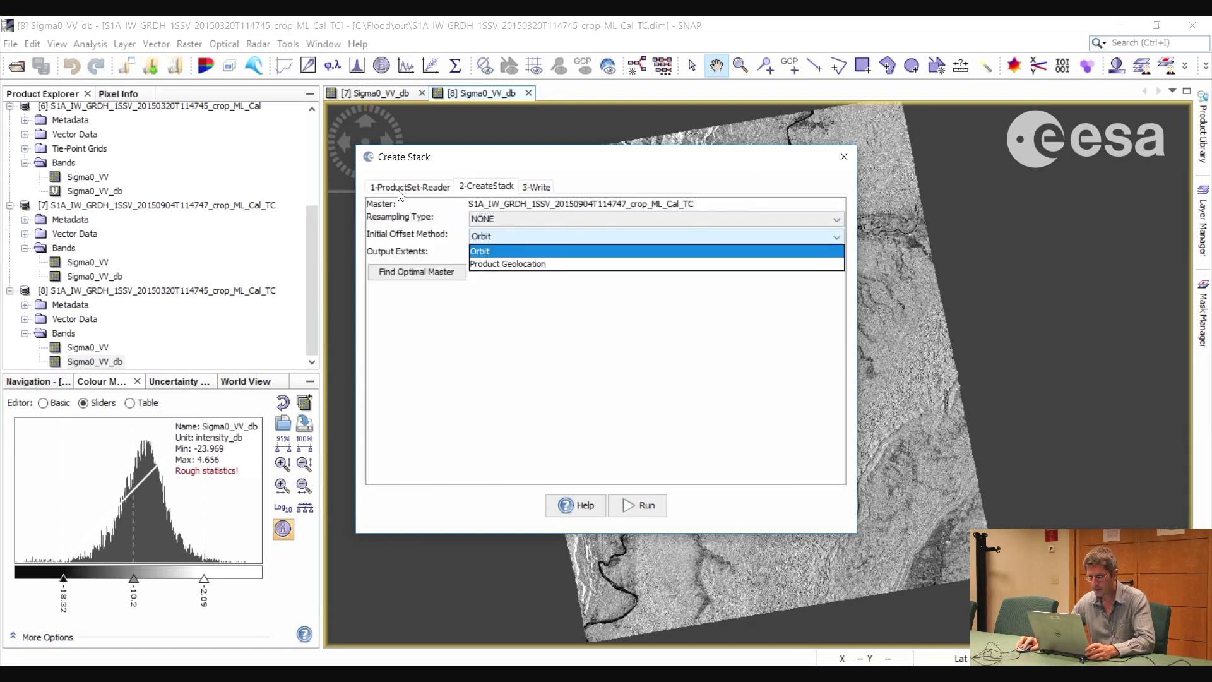
pyautogui.click(502, 264)
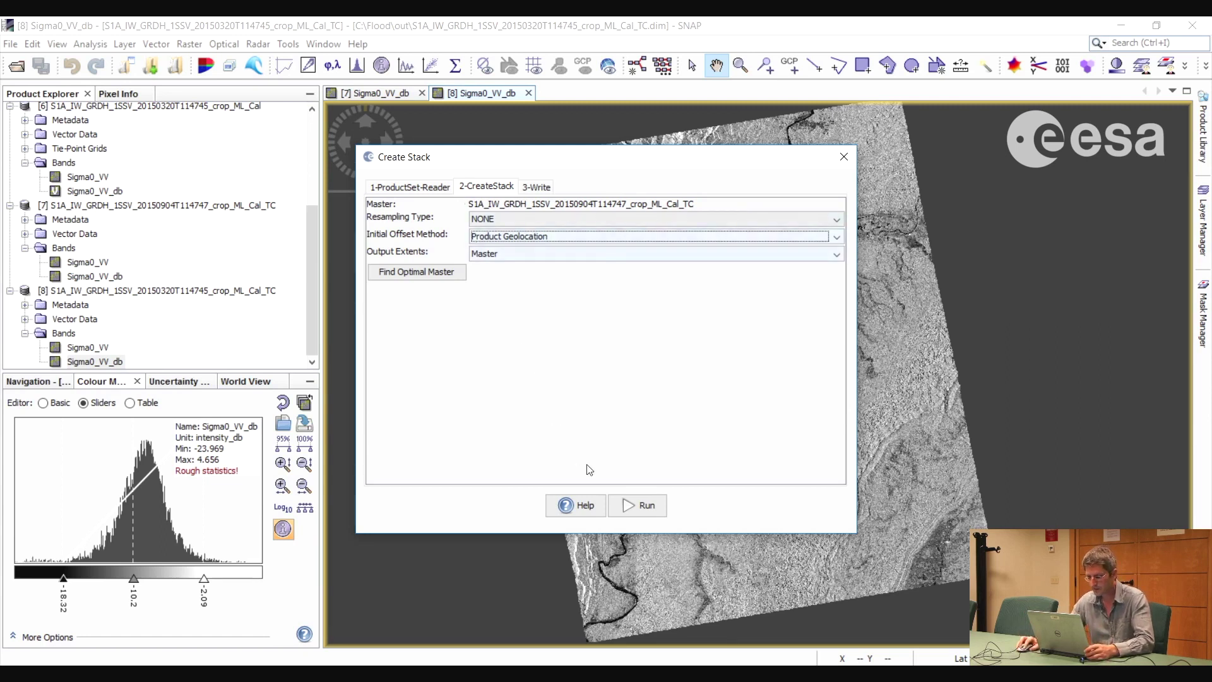
# - Rename the stack's target product S1A_IW_GRDH_1SSV_crop_ML_Cal_TC_Stack by removing the acquisition date and time
pyautogui.click(537, 188)
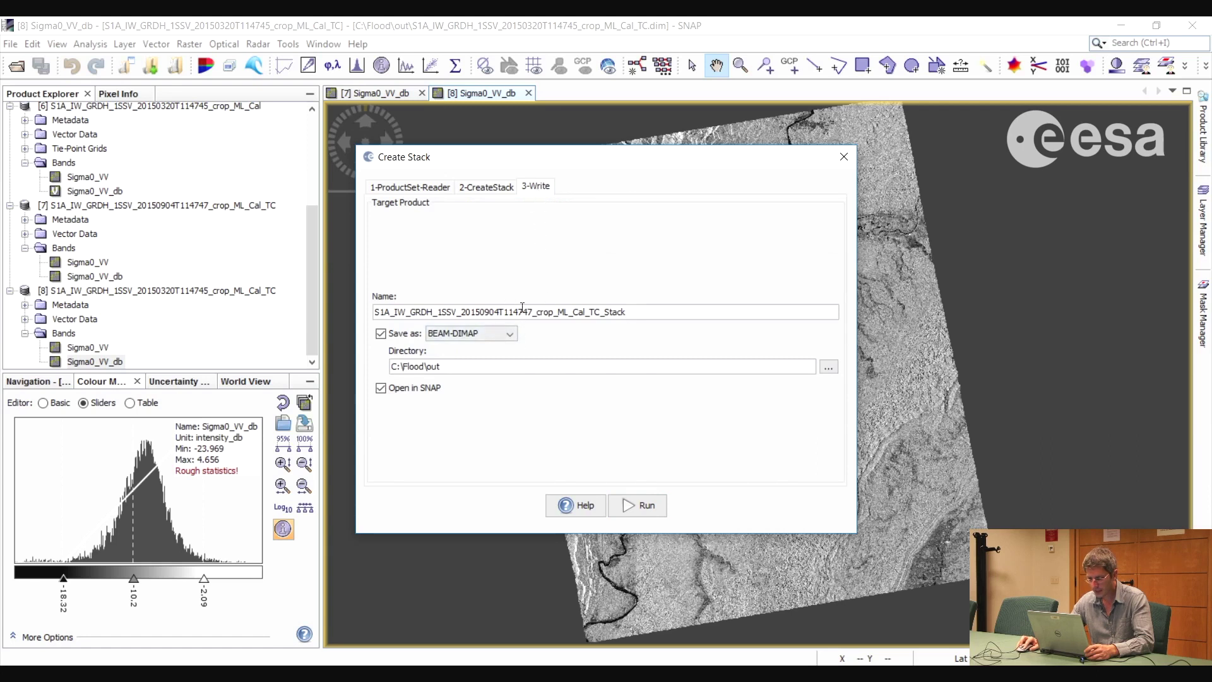
pyautogui.moveTo(463, 312); pyautogui.dragTo(532, 313)
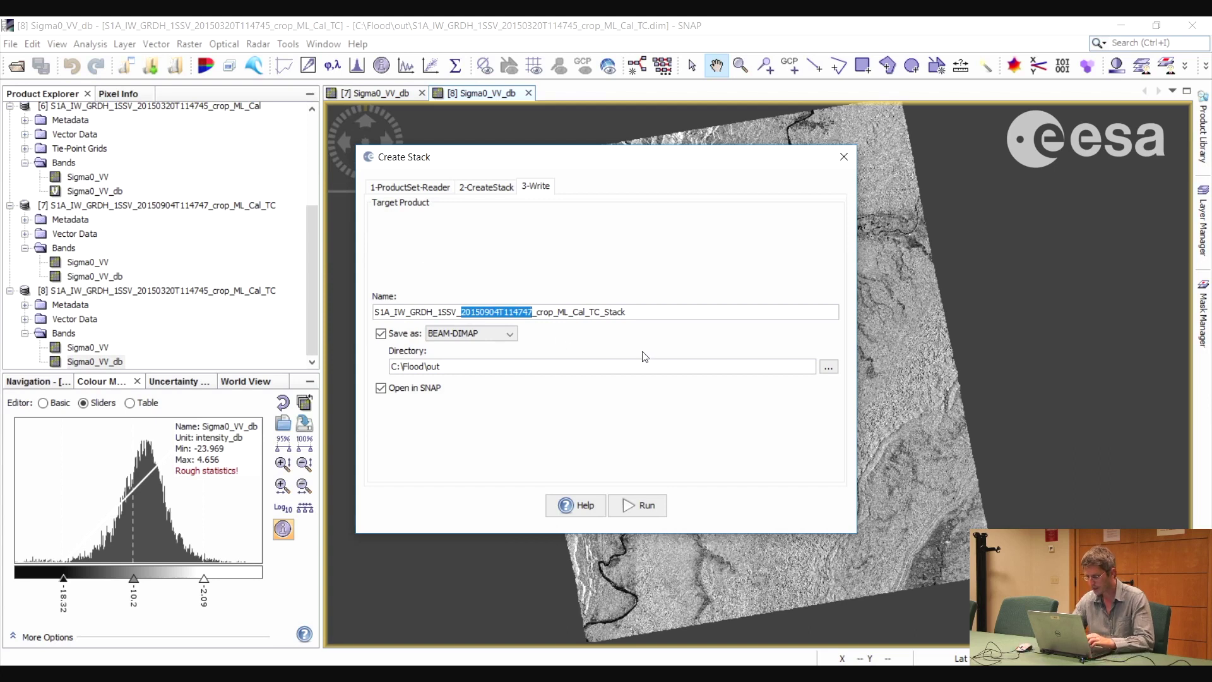
pyautogui.press('BackSpace')
pyautogui.press('BackSpace')
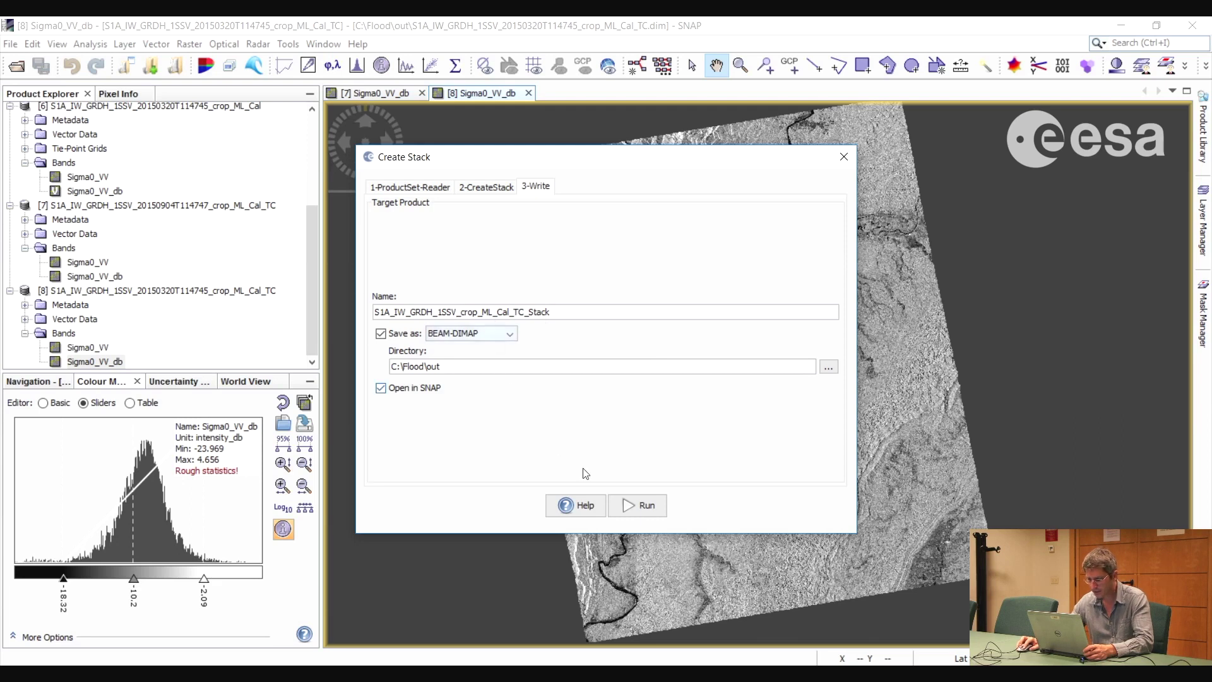
# - Run the stack creation, dismiss its dialog, and close both open Sigma0_VV_db image views
pyautogui.click(648, 510)
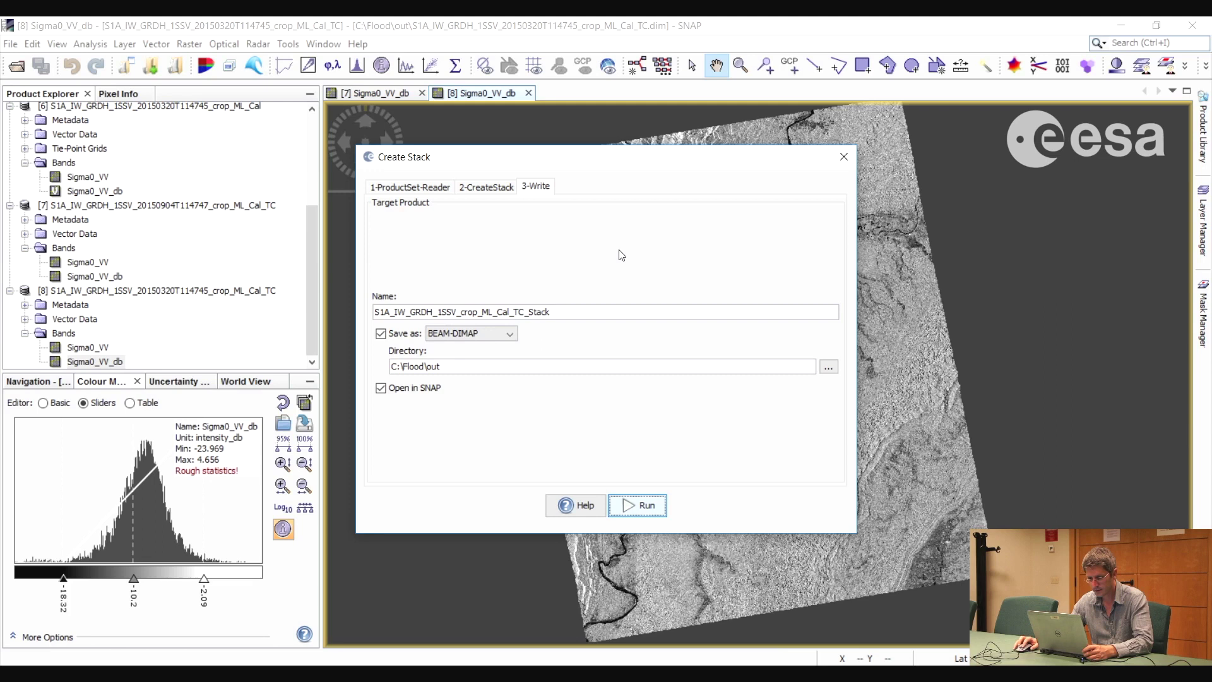
pyautogui.click(844, 156)
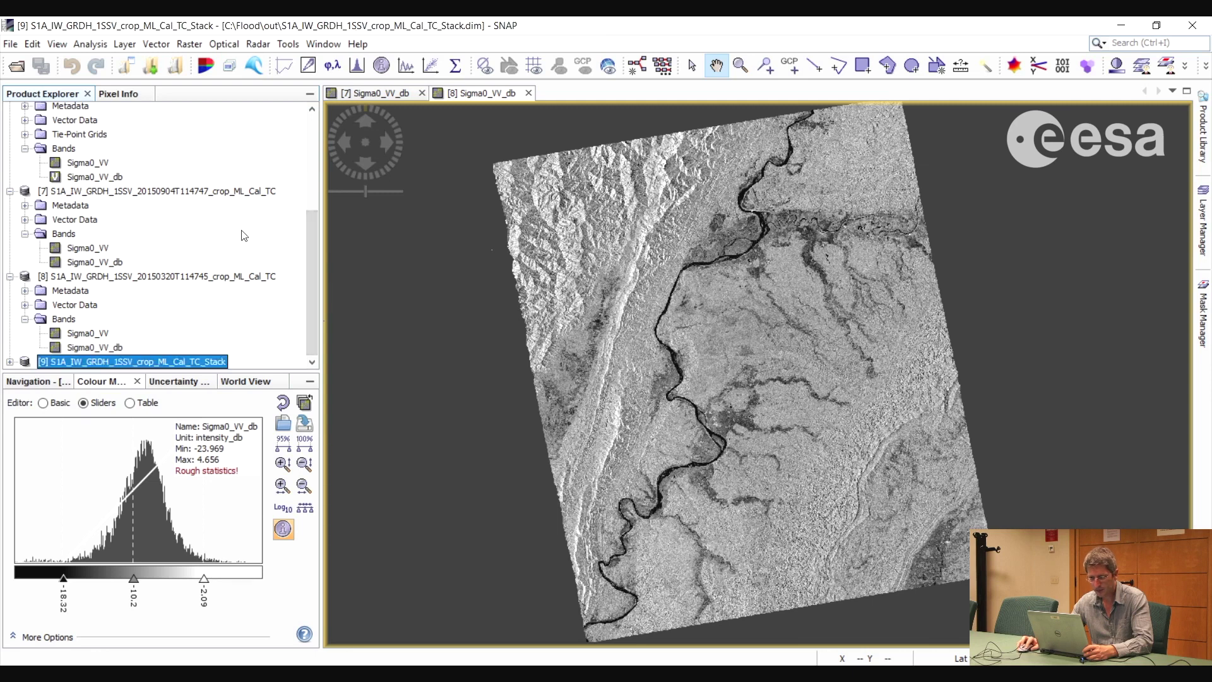
pyautogui.click(528, 93)
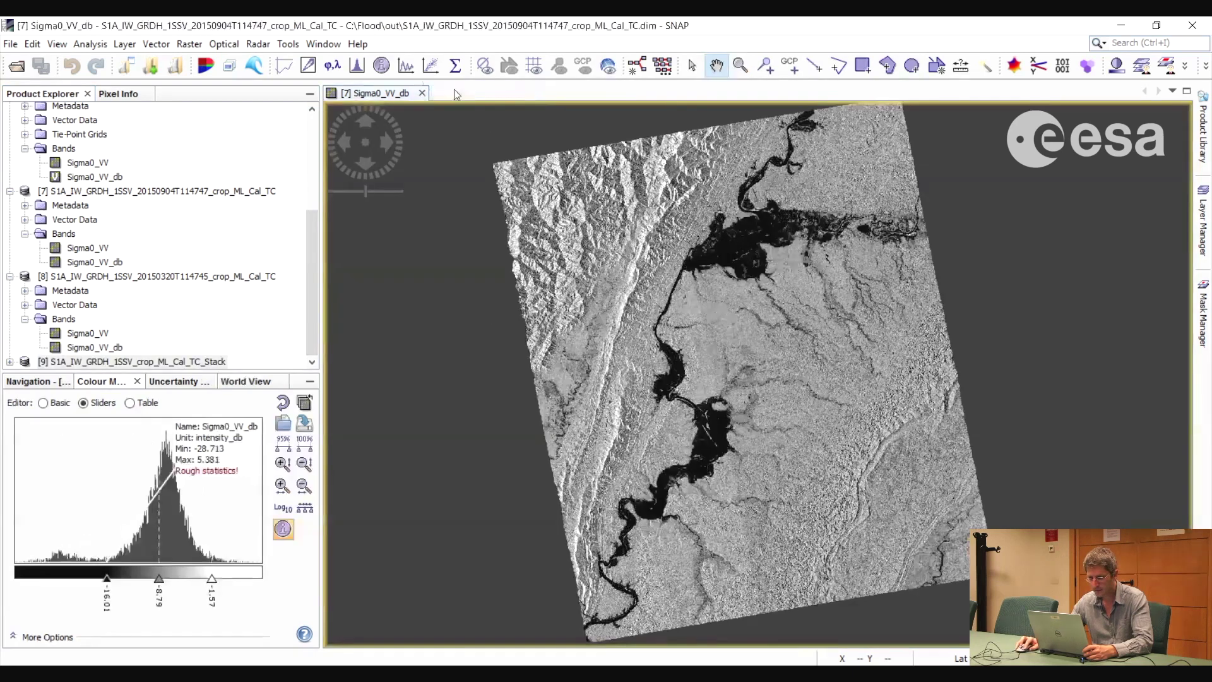
pyautogui.click(421, 92)
# - Display the stack's Sigma0_VV_db_mst_04Sep2015 band, raising its black point to about -16.77 and moving its white point higher
pyautogui.click(10, 362)
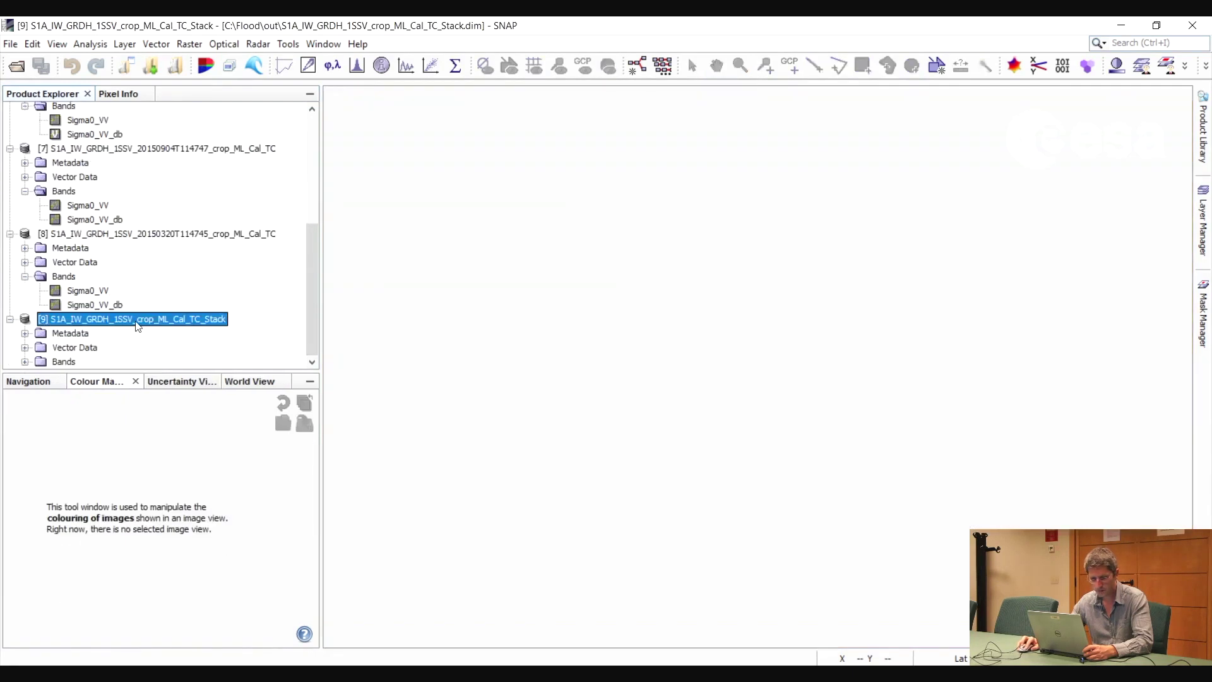
pyautogui.click(25, 362)
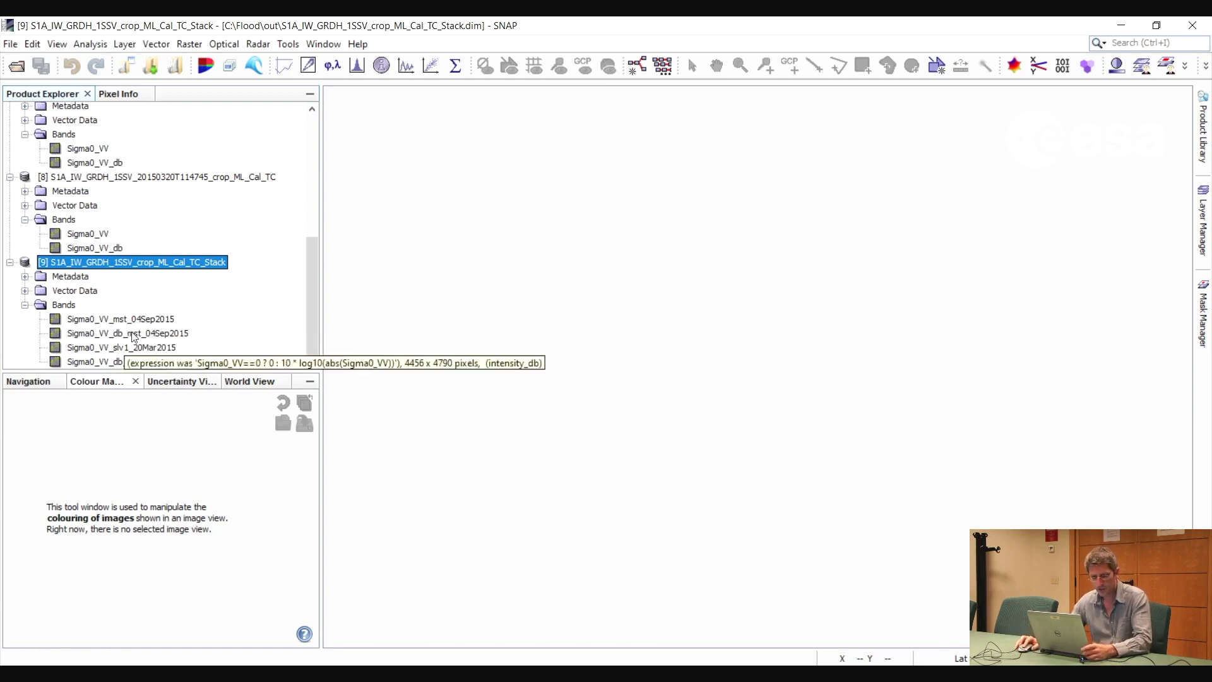
pyautogui.click(130, 333)
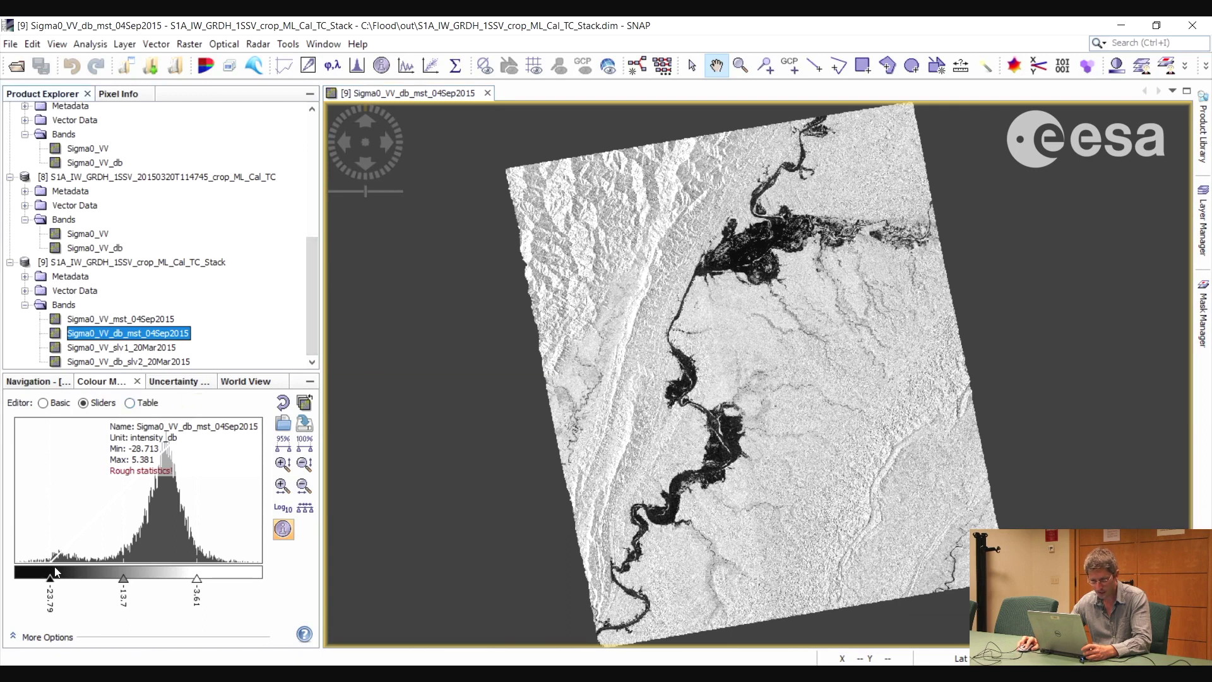
pyautogui.moveTo(55, 571); pyautogui.dragTo(101, 576)
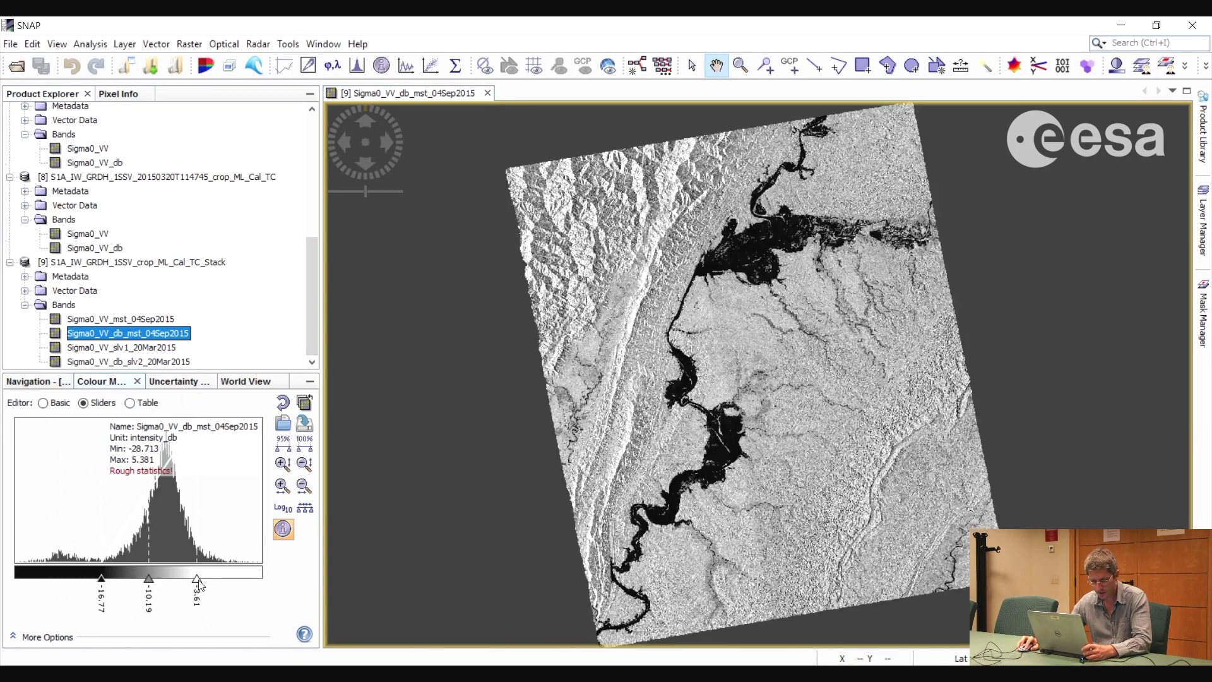
pyautogui.moveTo(199, 584); pyautogui.dragTo(219, 584)
# - Display the stack's Sigma0_VV_db_slv2_20Mar2015 band and stretch its colour range from about -17.88 to -1.23
pyautogui.doubleClick(119, 362)
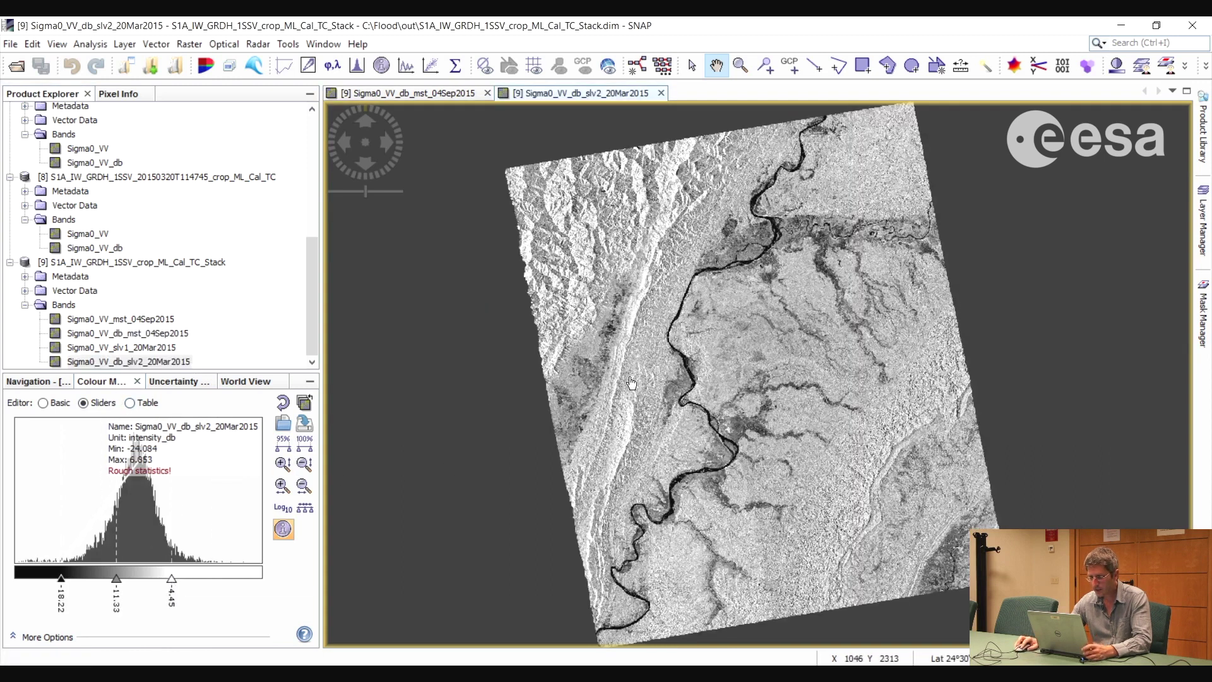
pyautogui.moveTo(61, 577); pyautogui.dragTo(64, 578)
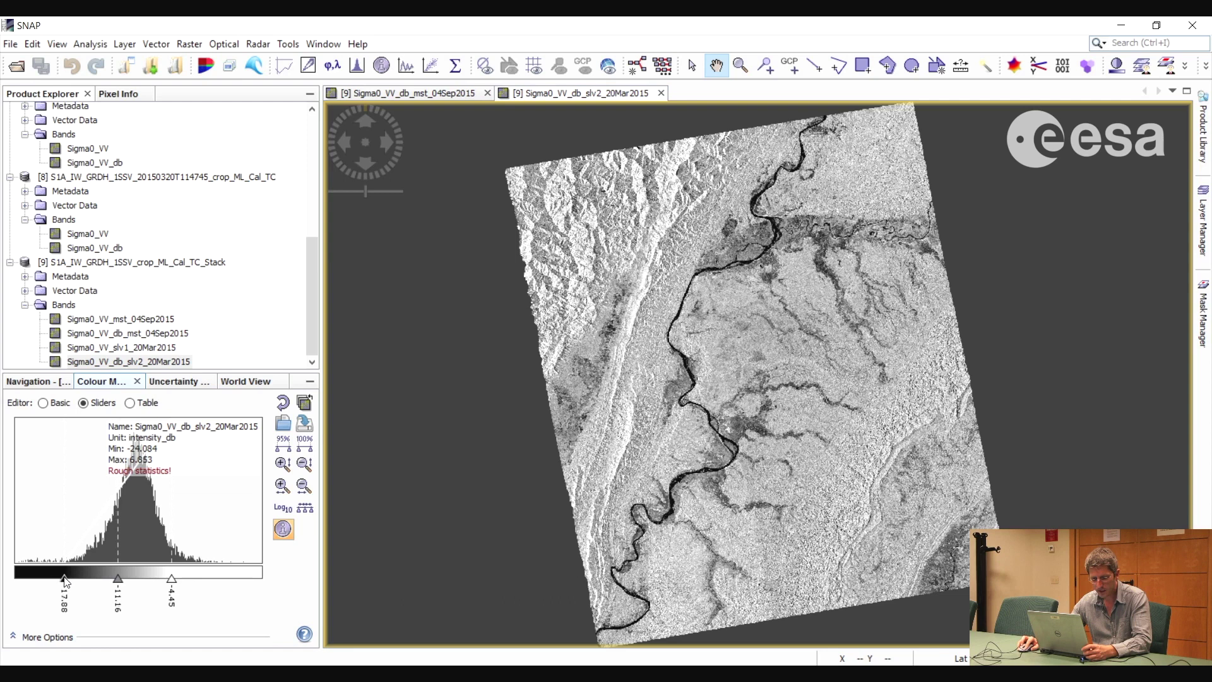
pyautogui.moveTo(171, 582); pyautogui.dragTo(197, 578)
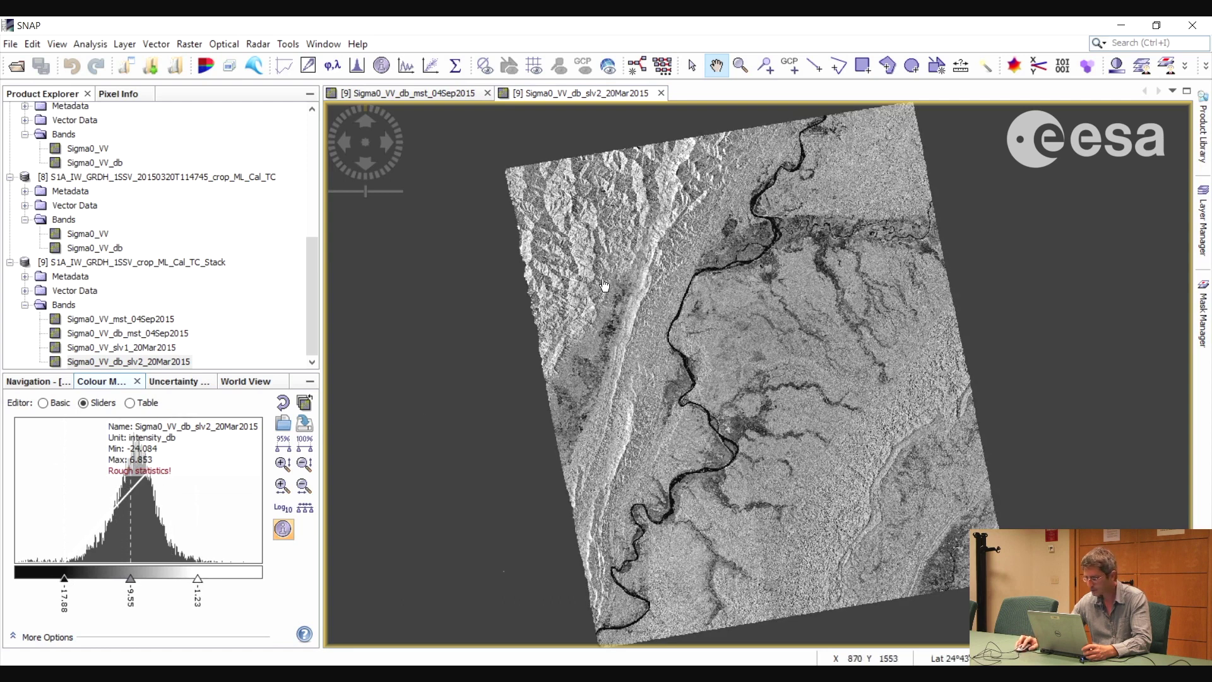
# - Add the stack's Sigma0_VV_db_mst_04Sep2015 band as an image layer over the March 2015 dB view
pyautogui.click(1204, 224)
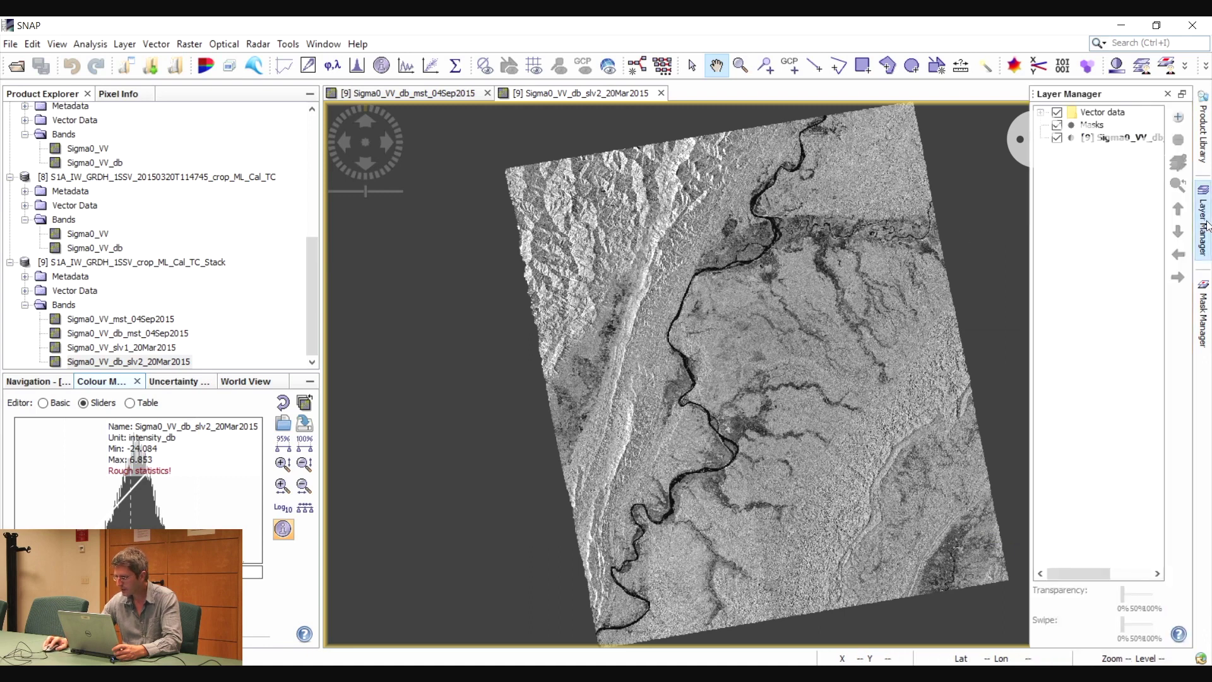
pyautogui.click(1177, 117)
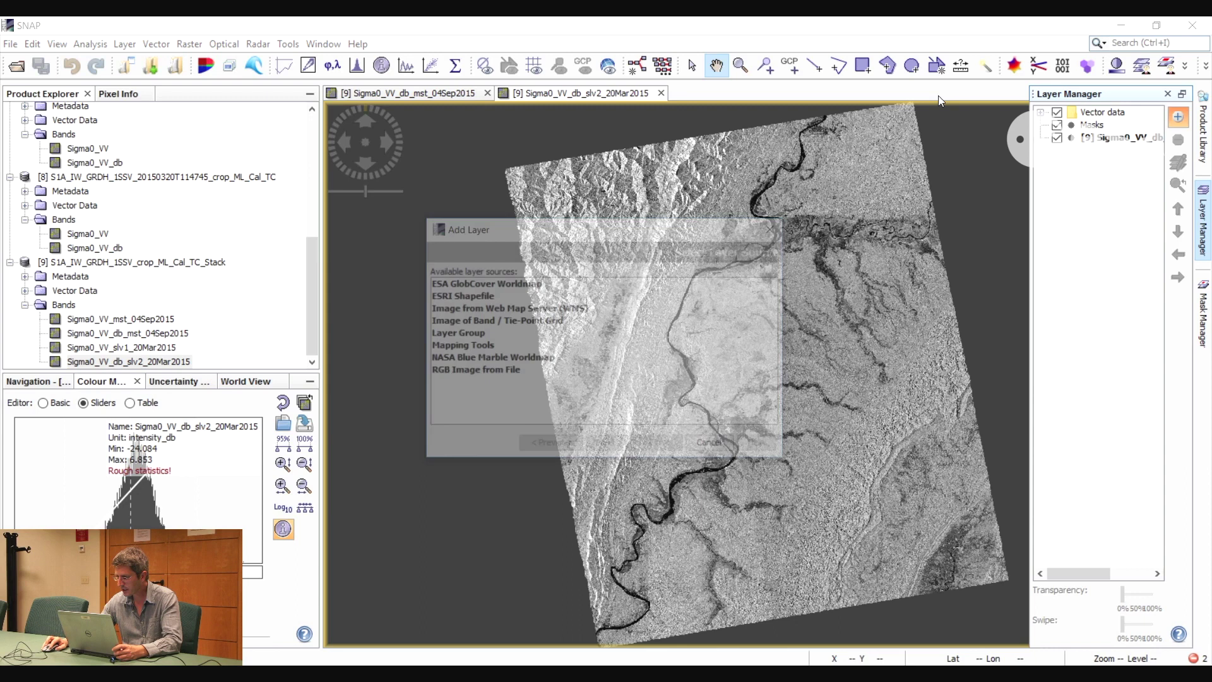
pyautogui.click(496, 321)
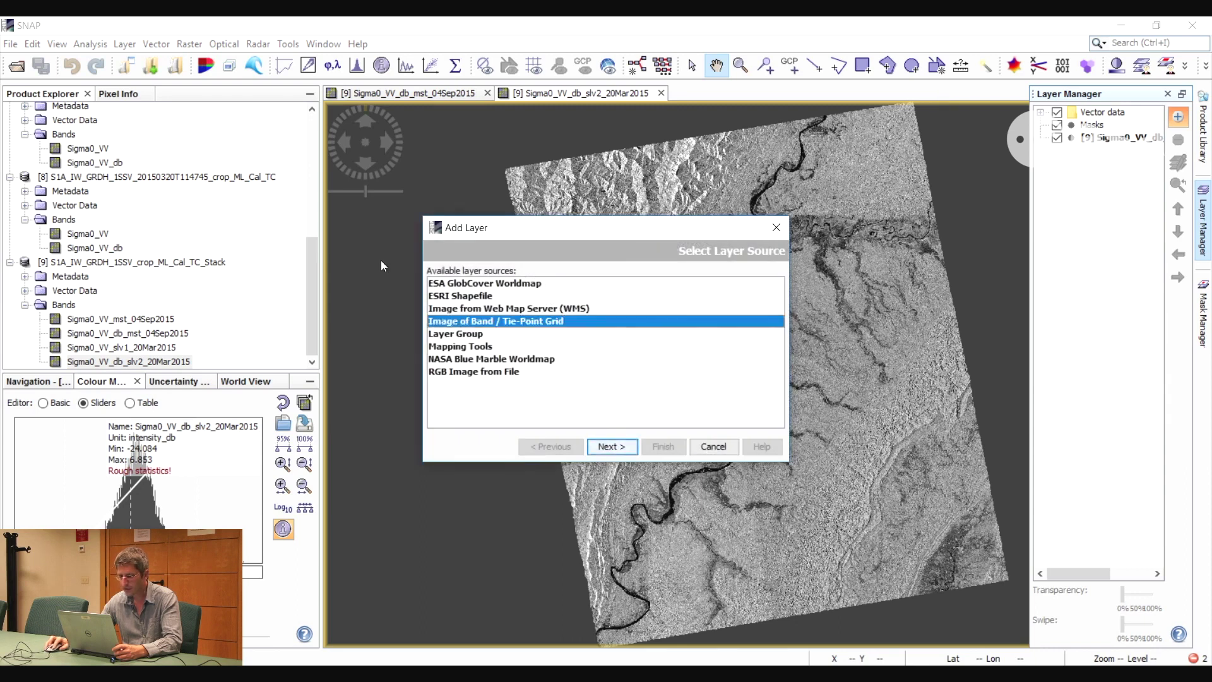
pyautogui.click(612, 446)
pyautogui.moveTo(569, 230); pyautogui.dragTo(424, 280)
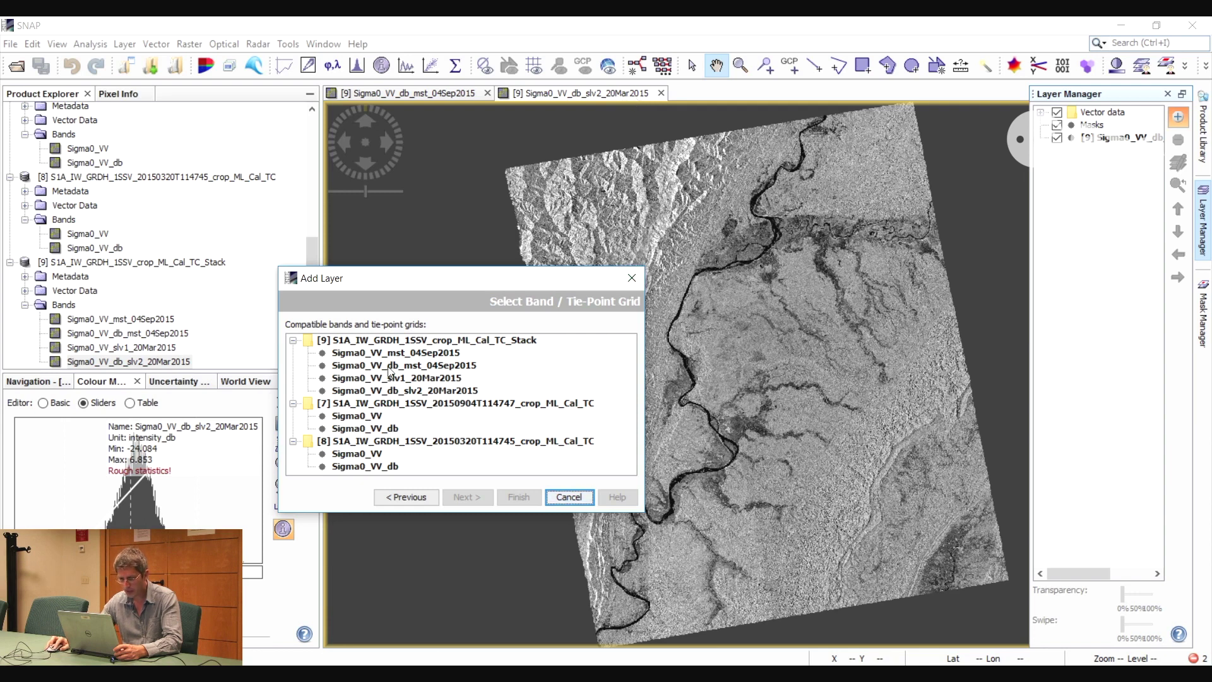
pyautogui.click(422, 368)
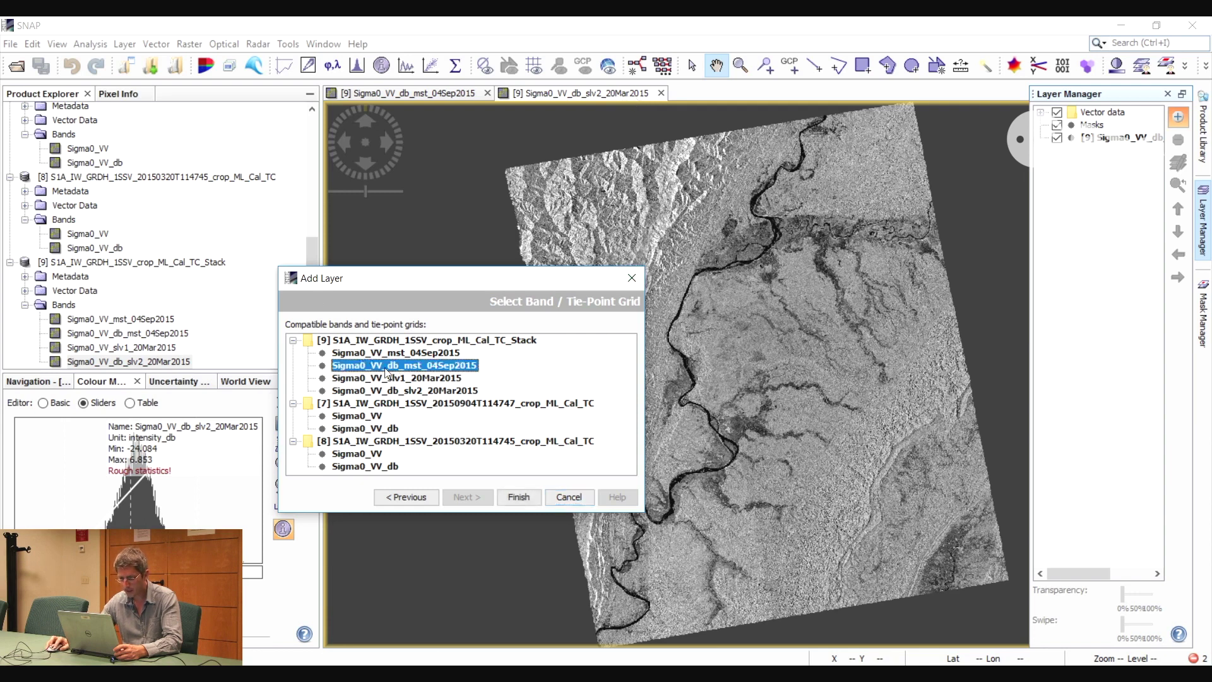
pyautogui.click(518, 498)
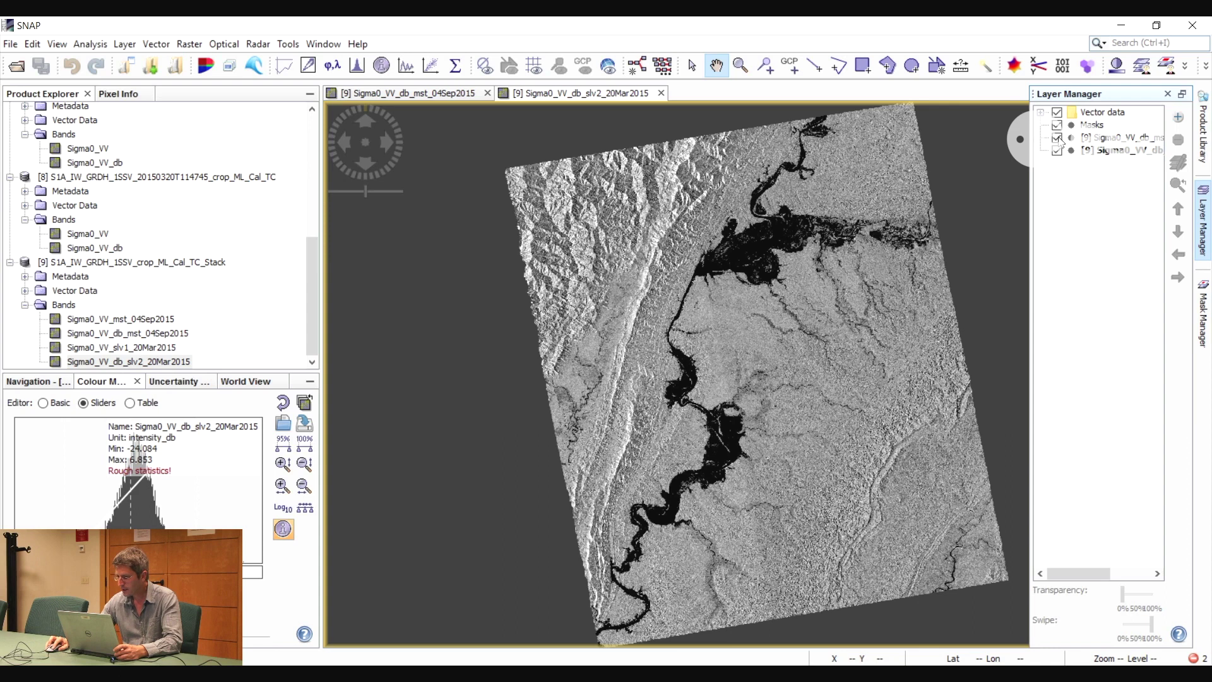
# - Compare the flood and pre-flood images by toggling the visibility of the overlaid September layer and trying its transparency
pyautogui.click(789, 288)
pyautogui.moveTo(789, 288); pyautogui.dragTo(713, 288)
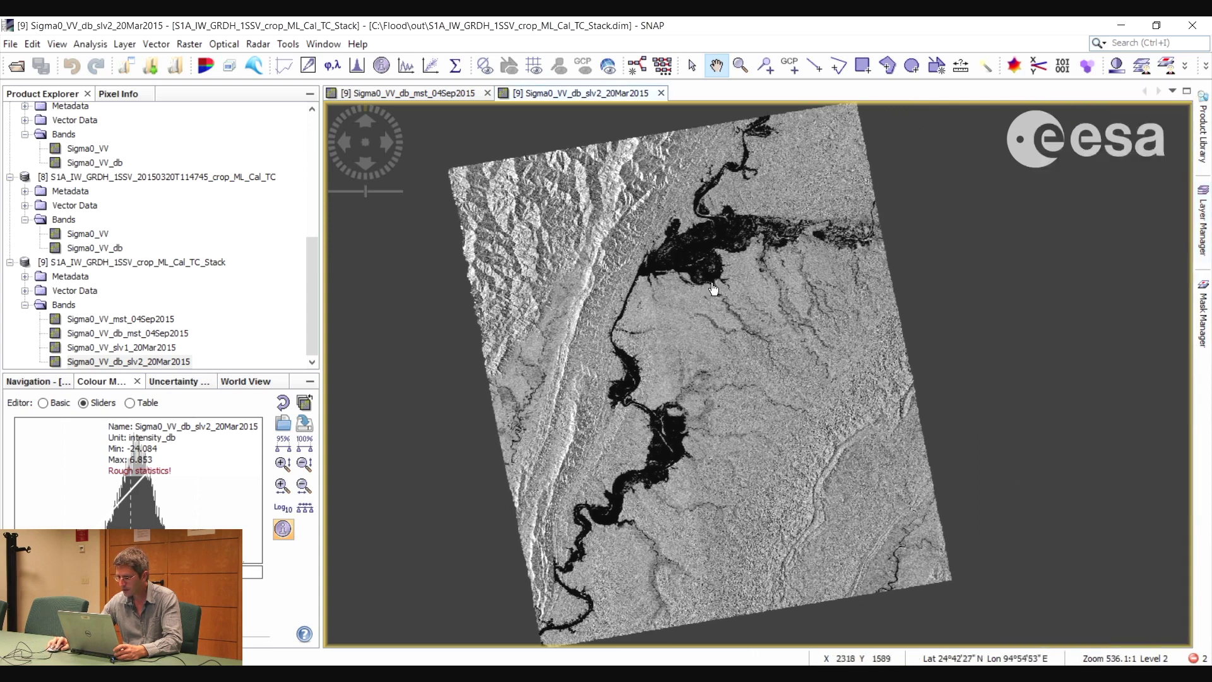
pyautogui.scroll(2, 713, 289)
pyautogui.click(1202, 221)
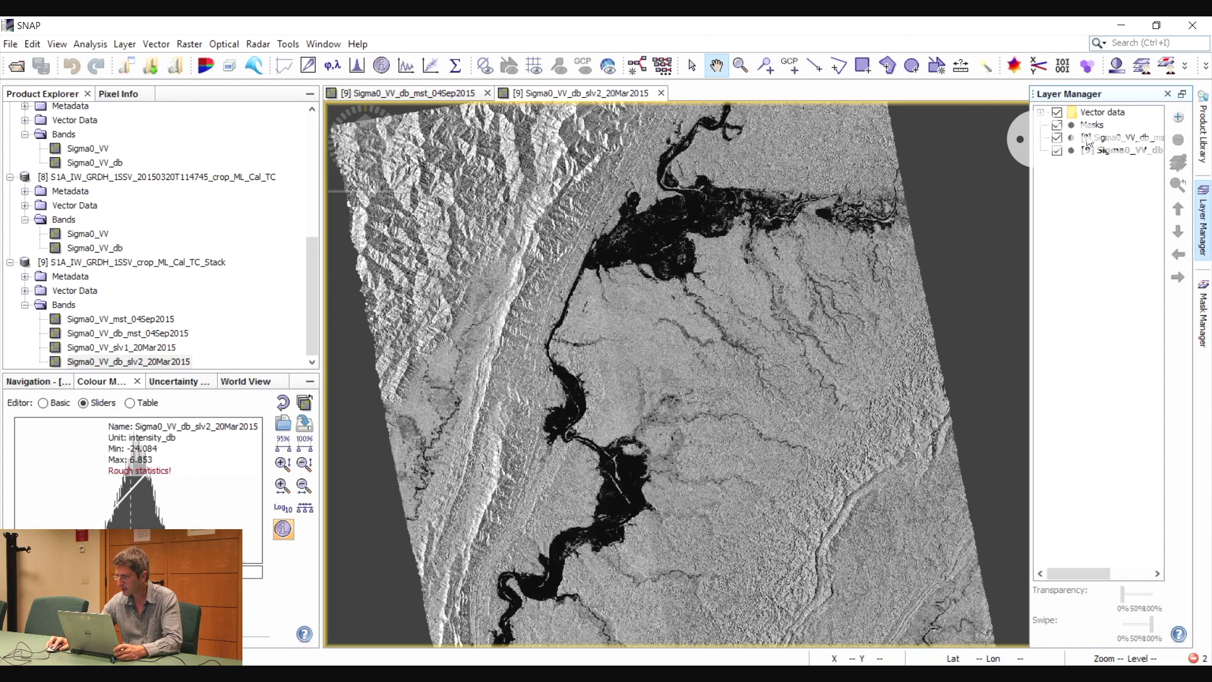
pyautogui.click(1120, 137)
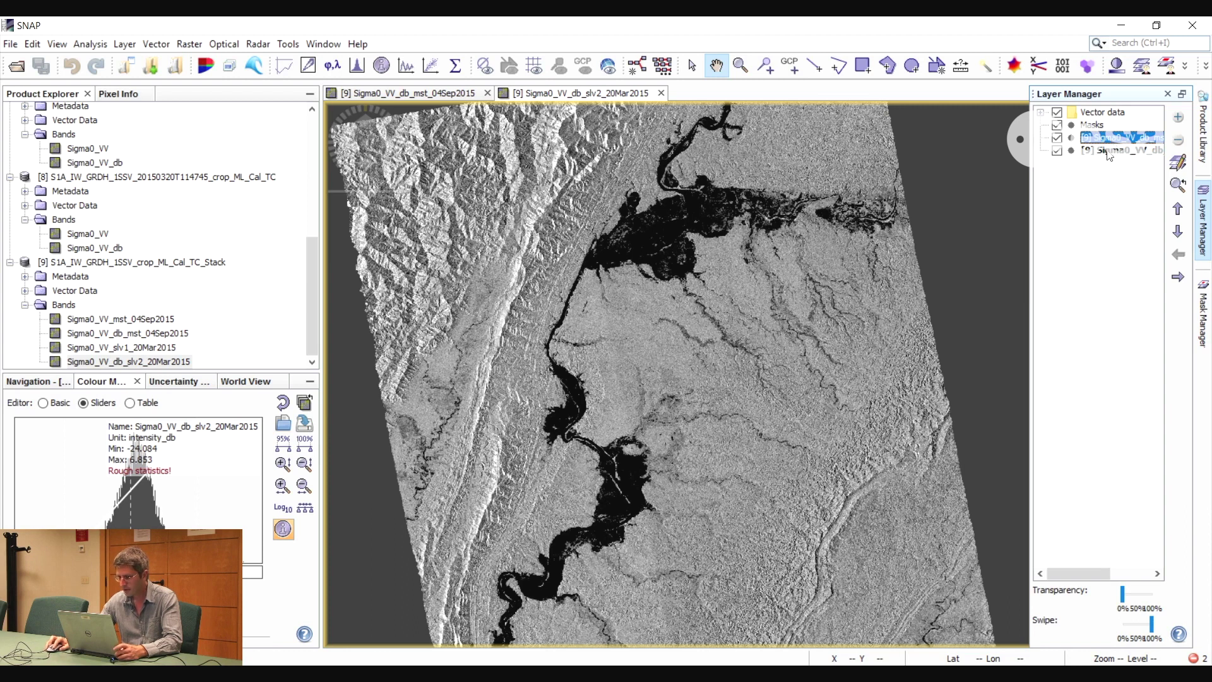
pyautogui.click(1057, 137)
pyautogui.click(1057, 138)
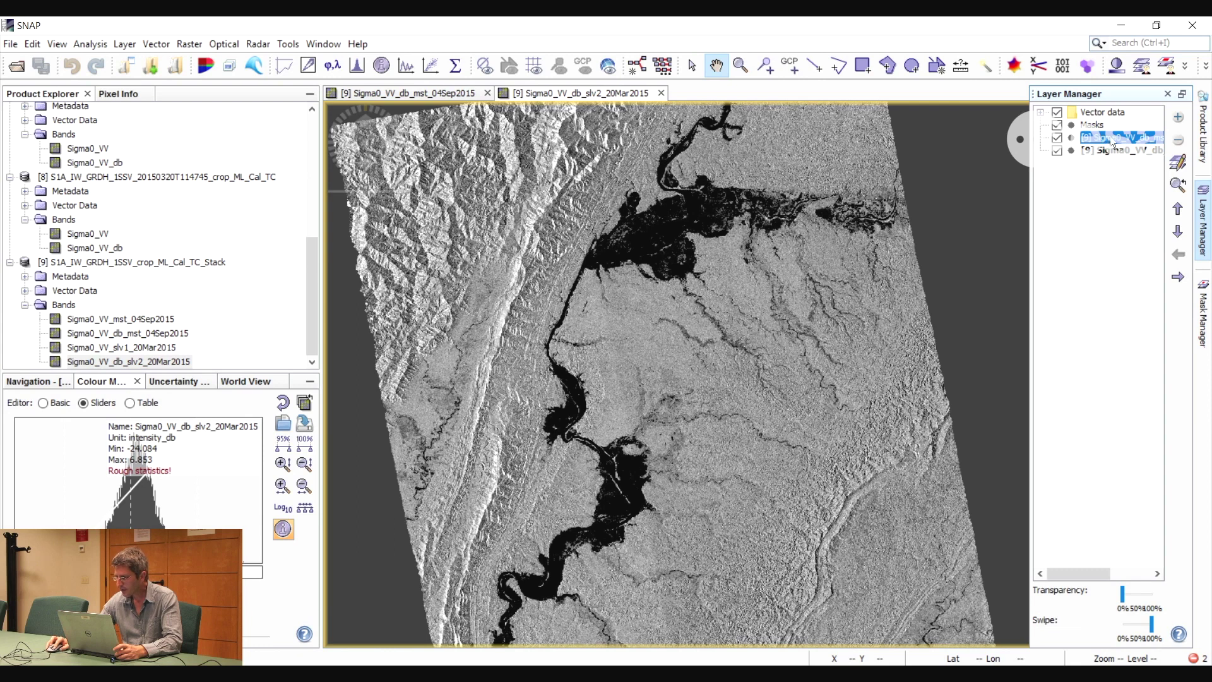
pyautogui.moveTo(1122, 593)
pyautogui.mouseDown()
pyautogui.moveTo(1164, 600)
pyautogui.moveTo(1123, 596)
pyautogui.mouseUp()
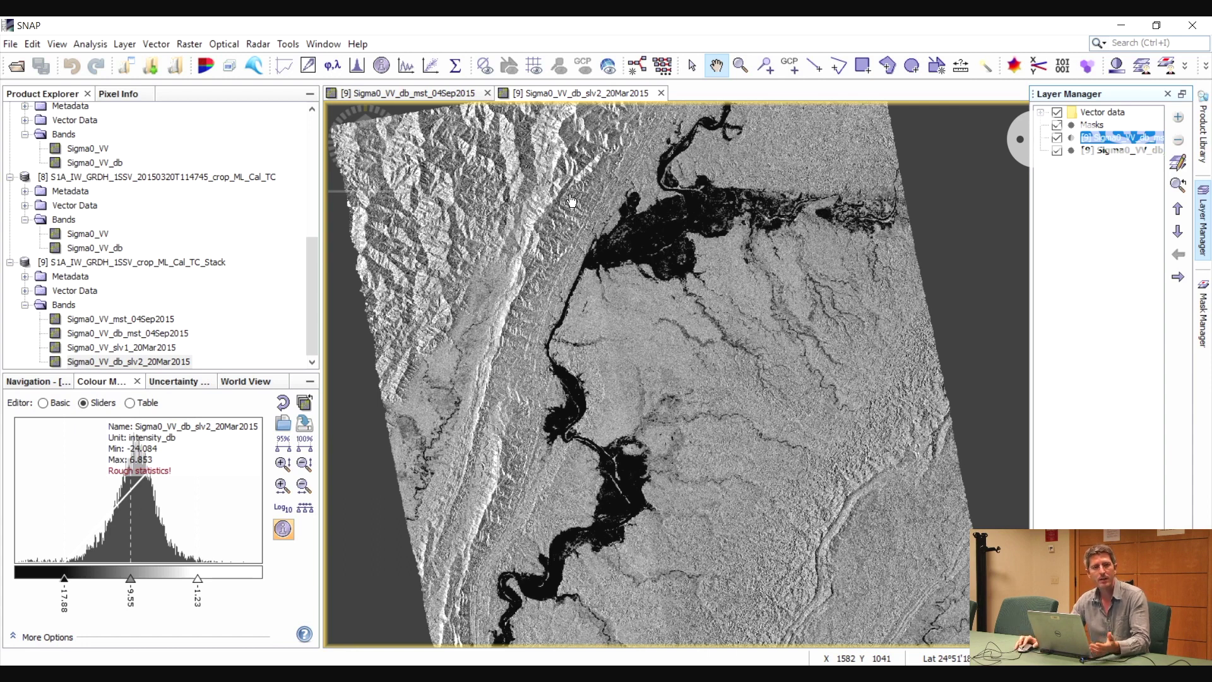
# - Create an RGB image of the stack with Sigma0_VV_db_slv2_20Mar2015 as red and Sigma0_VV_db_mst_04Sep2015 as both green and blue
pyautogui.click(324, 43)
pyautogui.click(276, 24)
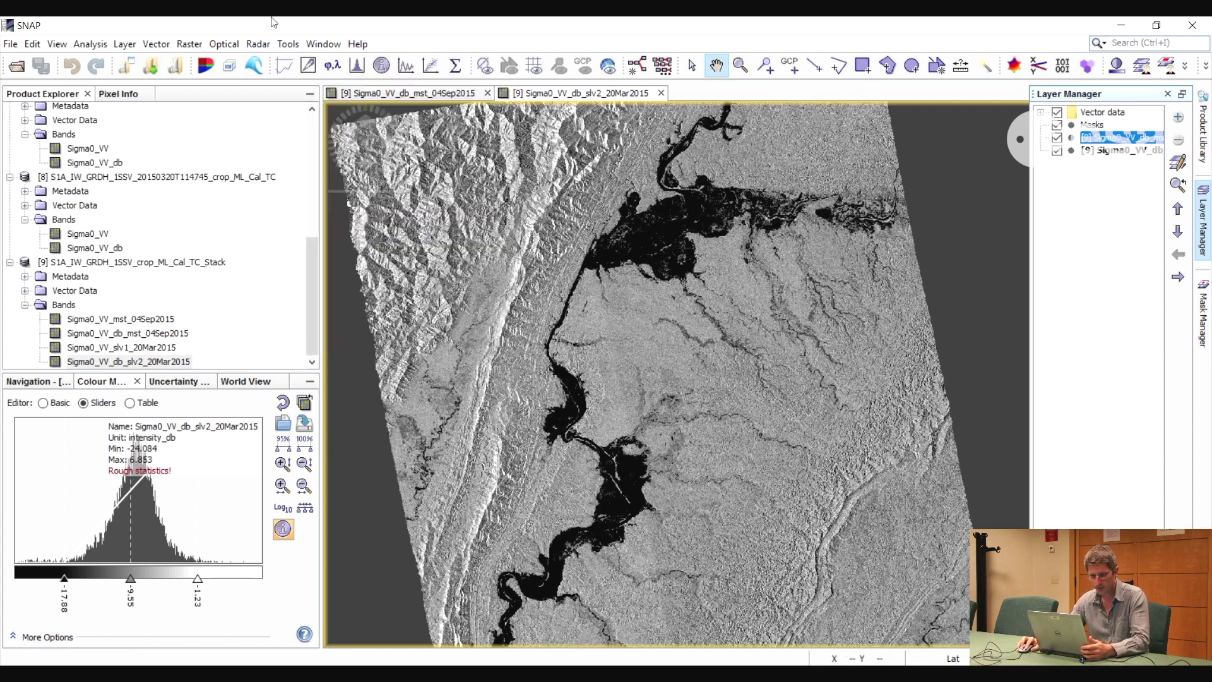
pyautogui.click(141, 264)
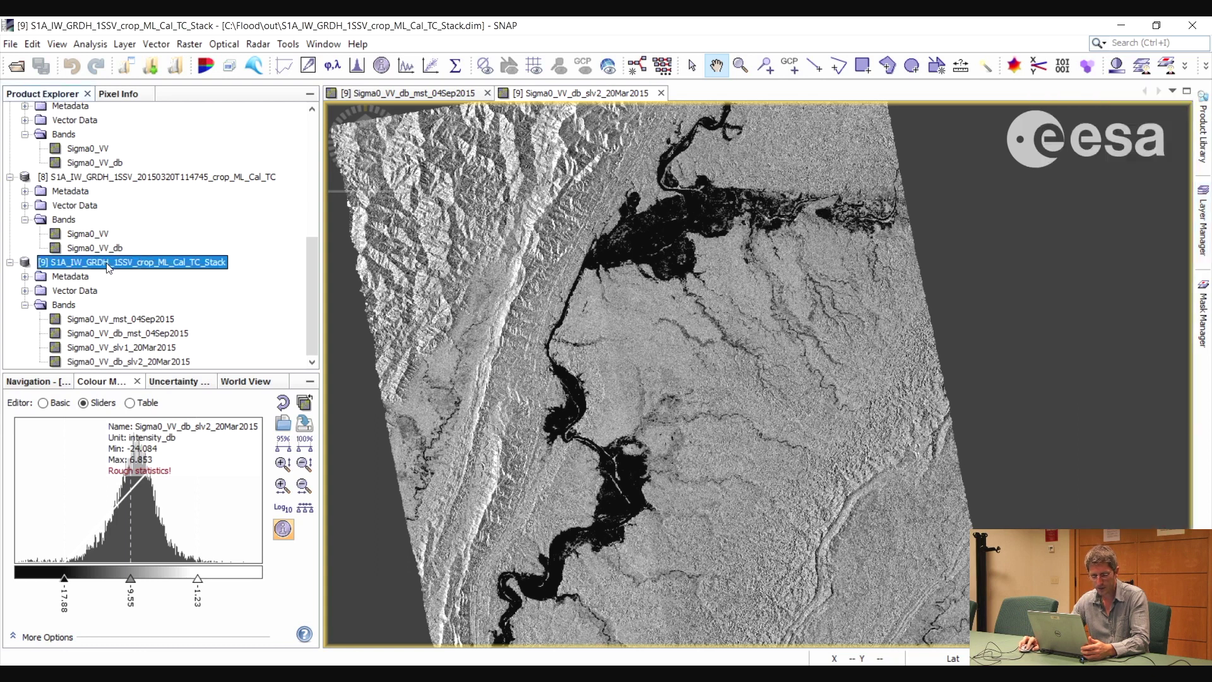
pyautogui.click(325, 44)
pyautogui.click(351, 80)
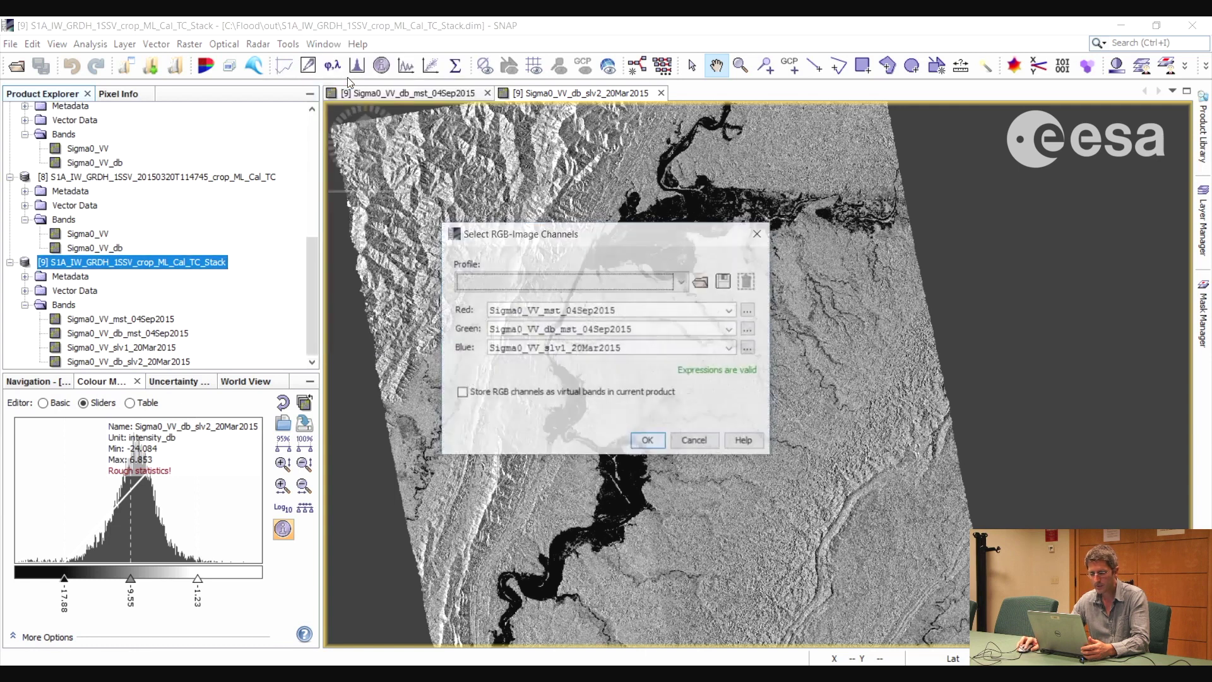
pyautogui.click(627, 312)
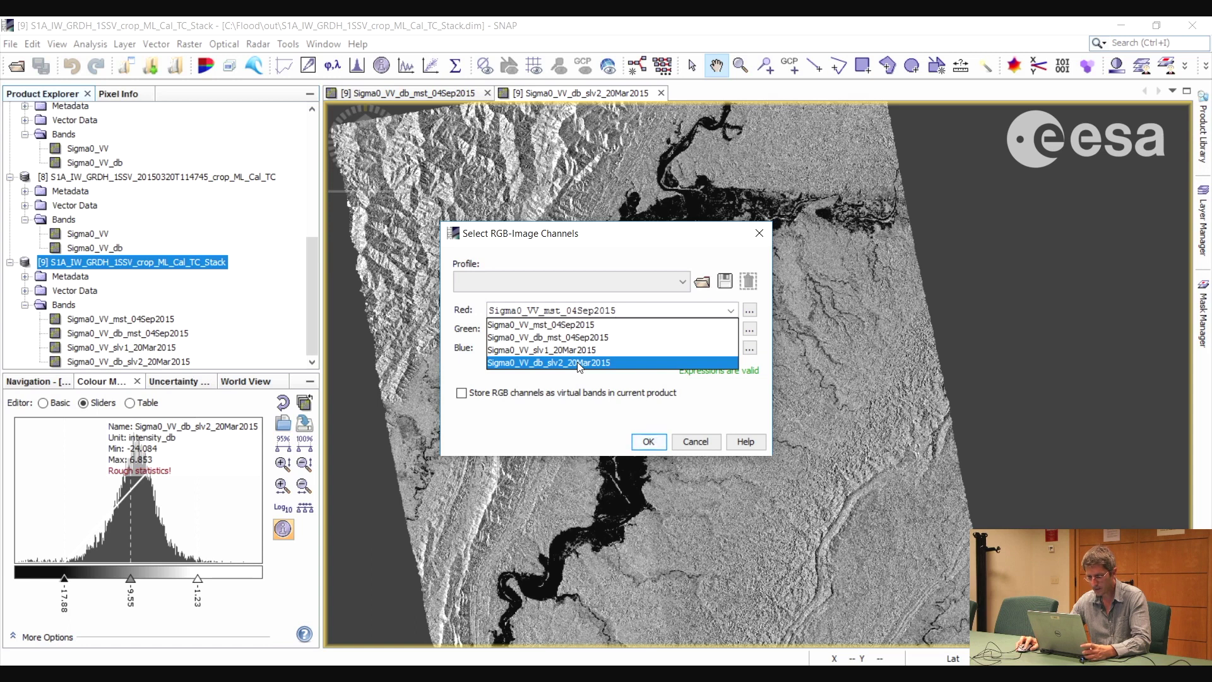
pyautogui.click(579, 363)
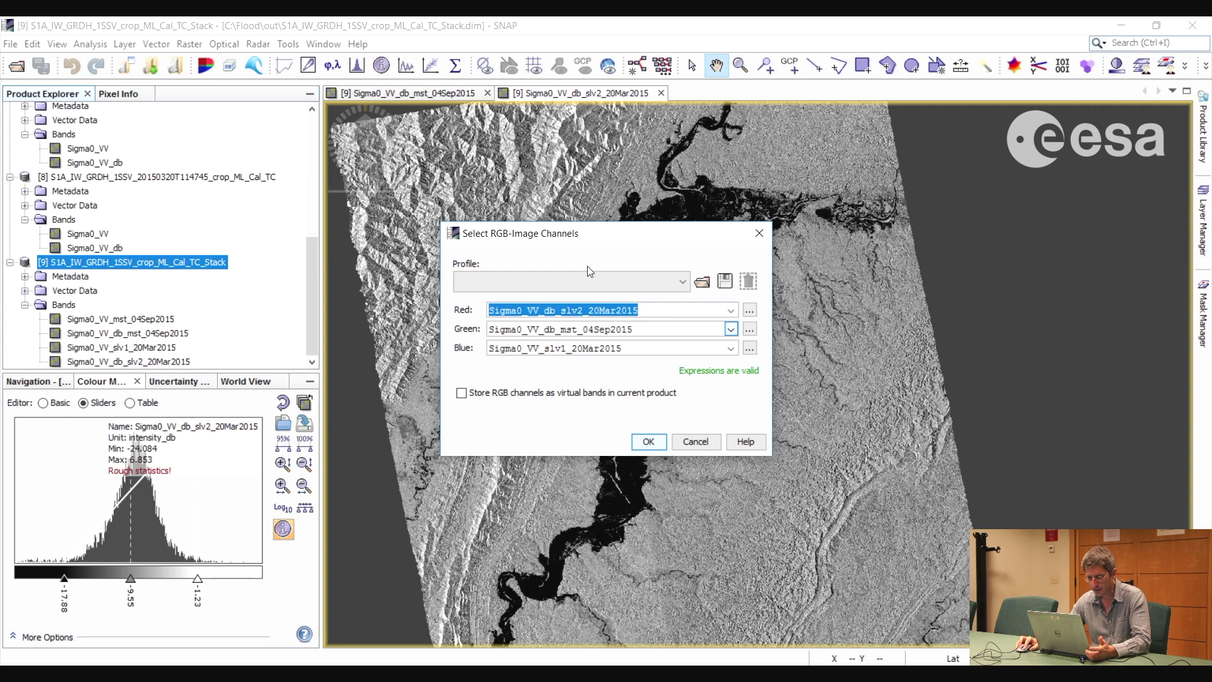
pyautogui.click(732, 328)
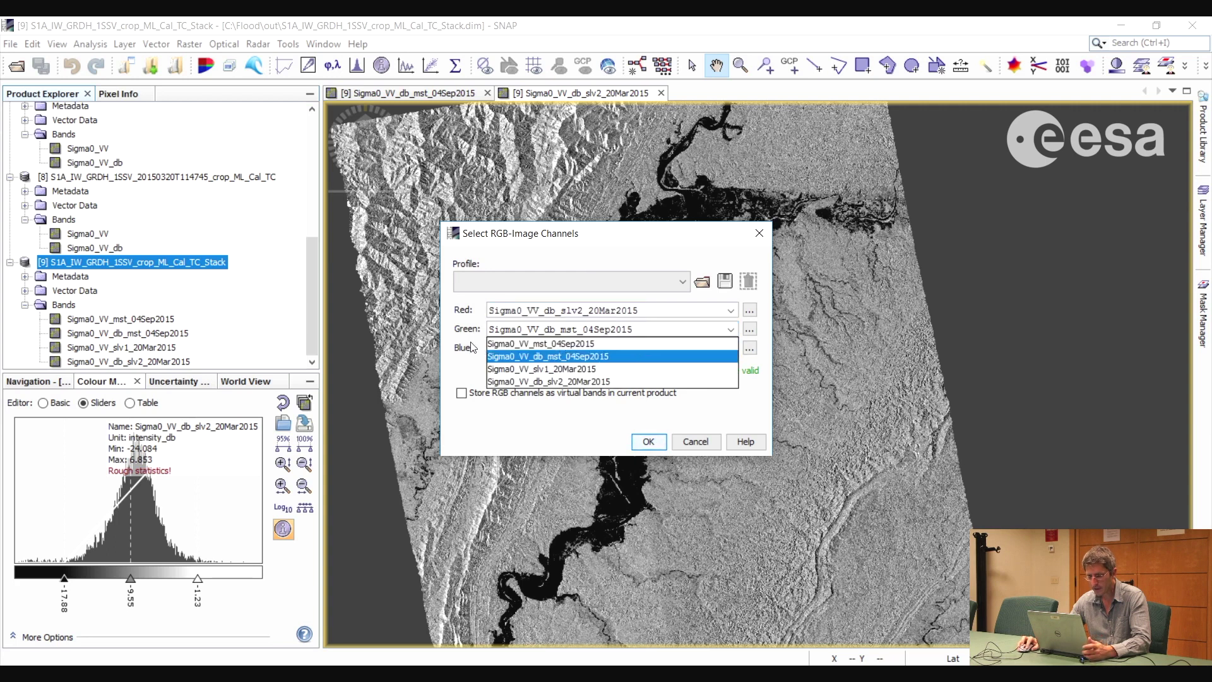
pyautogui.click(586, 358)
pyautogui.click(731, 349)
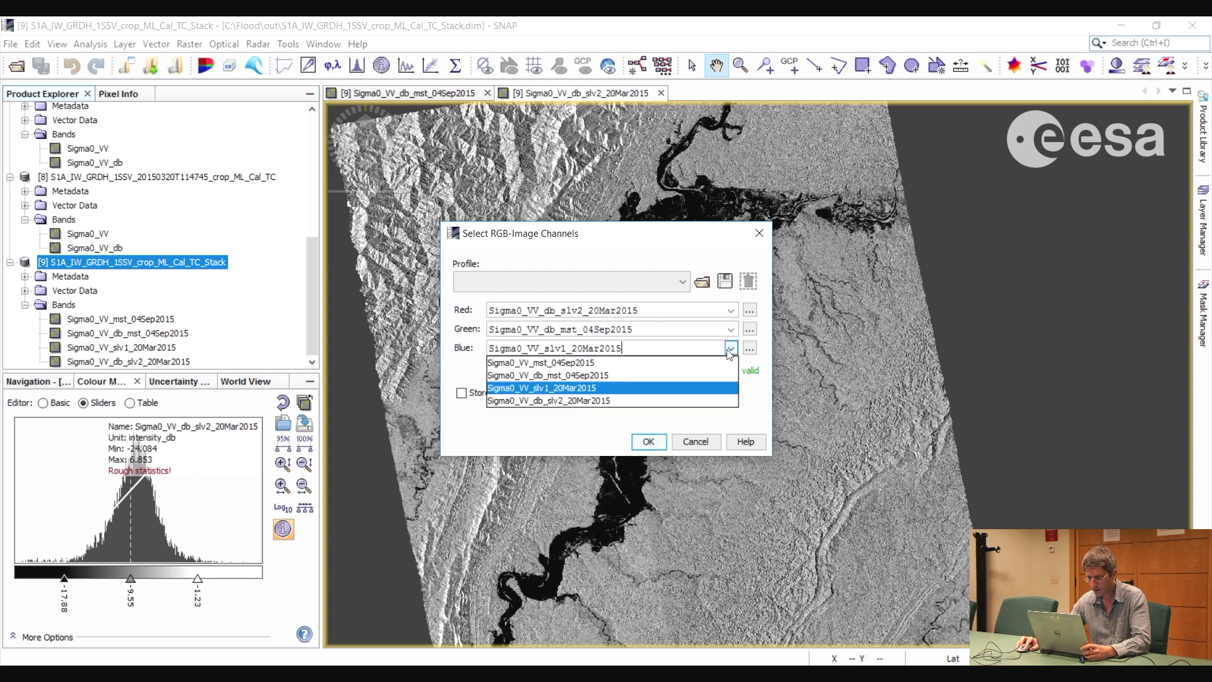
pyautogui.click(571, 376)
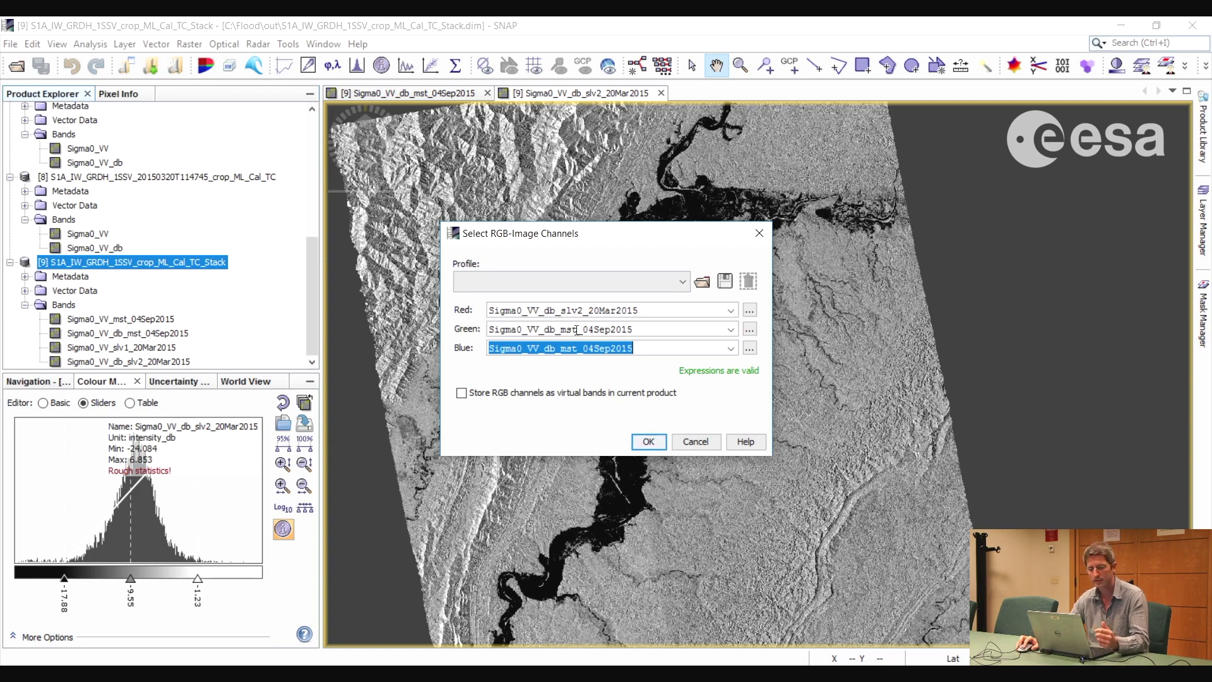
pyautogui.click(656, 445)
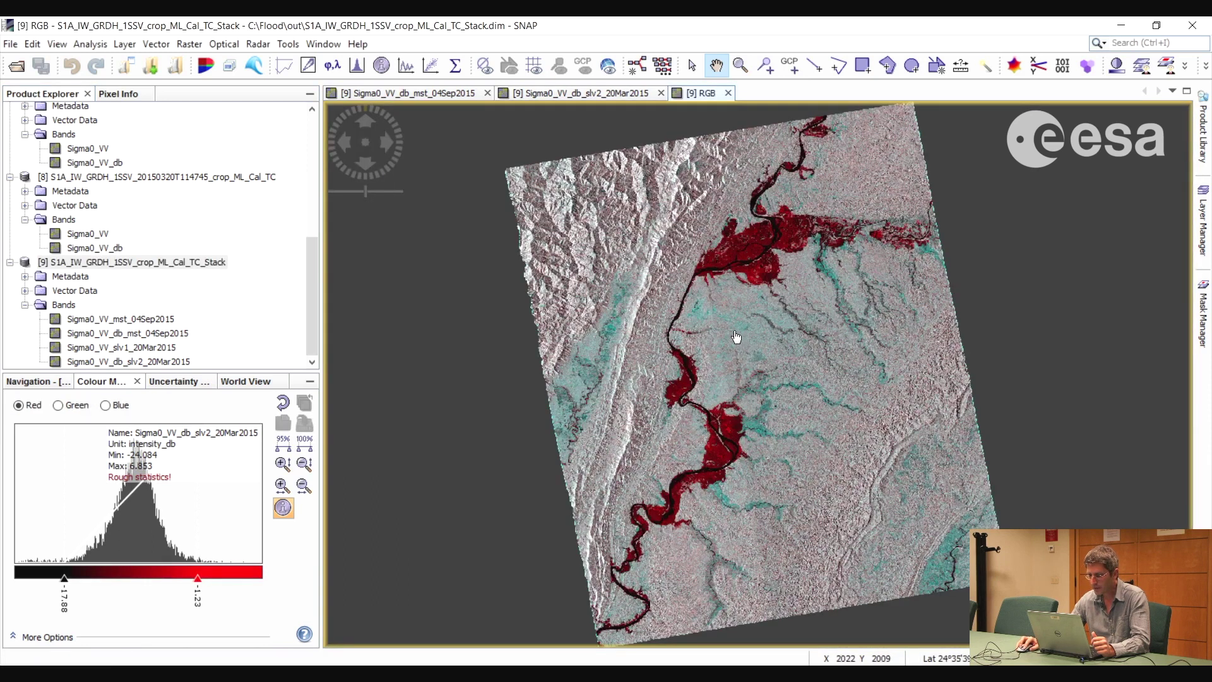
# - Examine the river and its surrounding flooded areas up close in the RGB composite
pyautogui.moveTo(736, 335); pyautogui.dragTo(722, 336)
pyautogui.scroll(5, 720, 292)
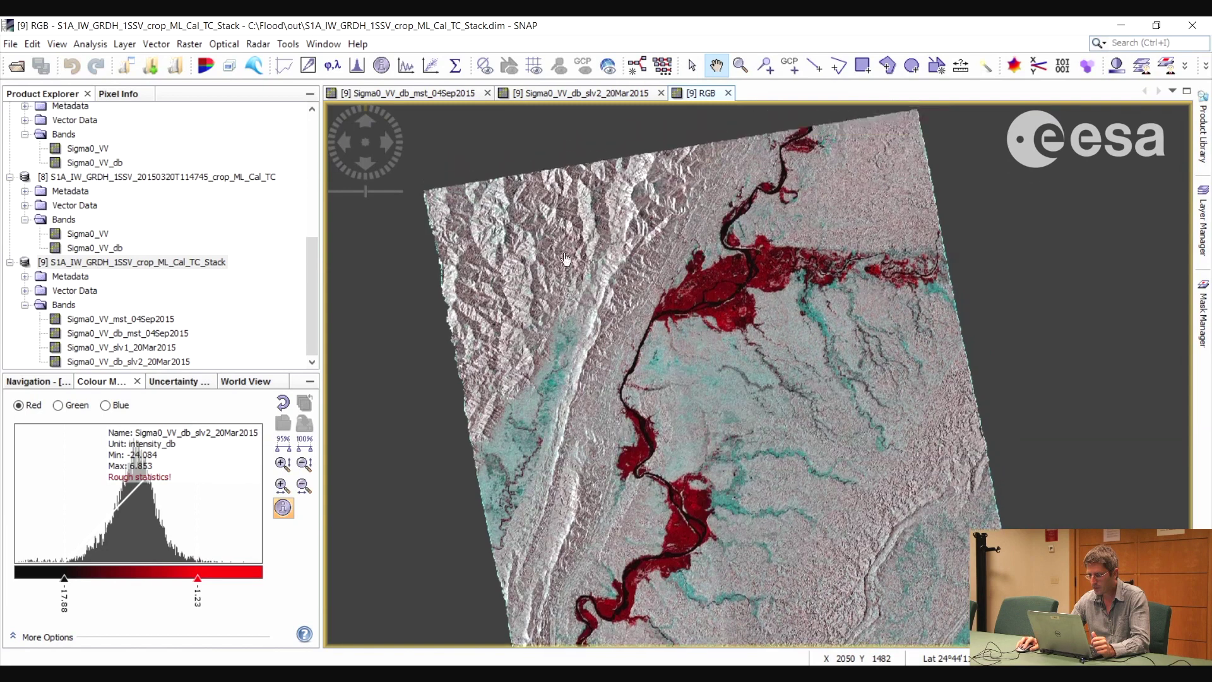
pyautogui.scroll(2, 706, 333)
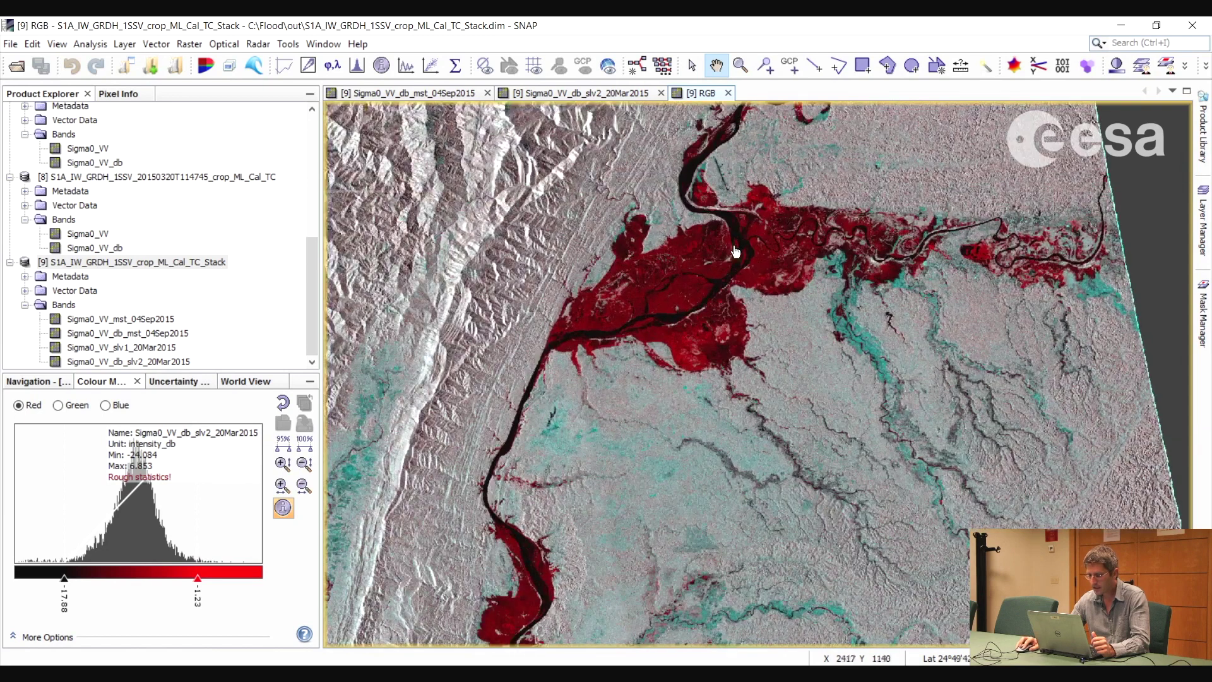
pyautogui.moveTo(704, 272); pyautogui.dragTo(679, 288)
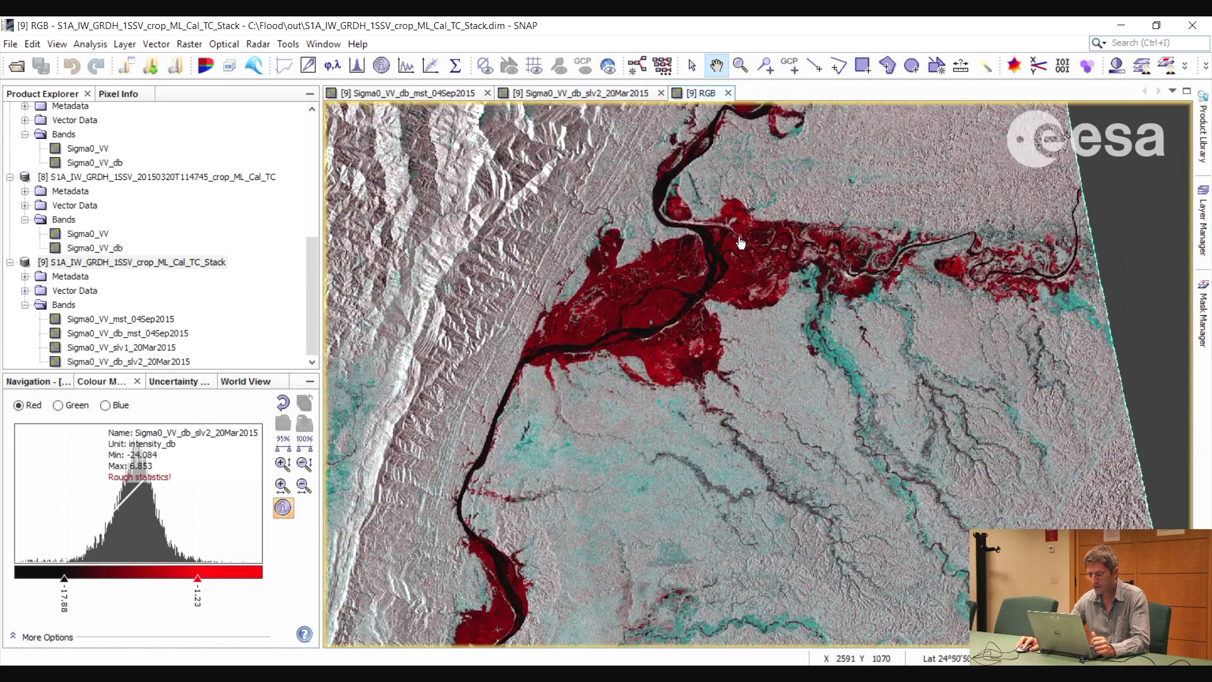
pyautogui.moveTo(771, 257); pyautogui.dragTo(768, 275)
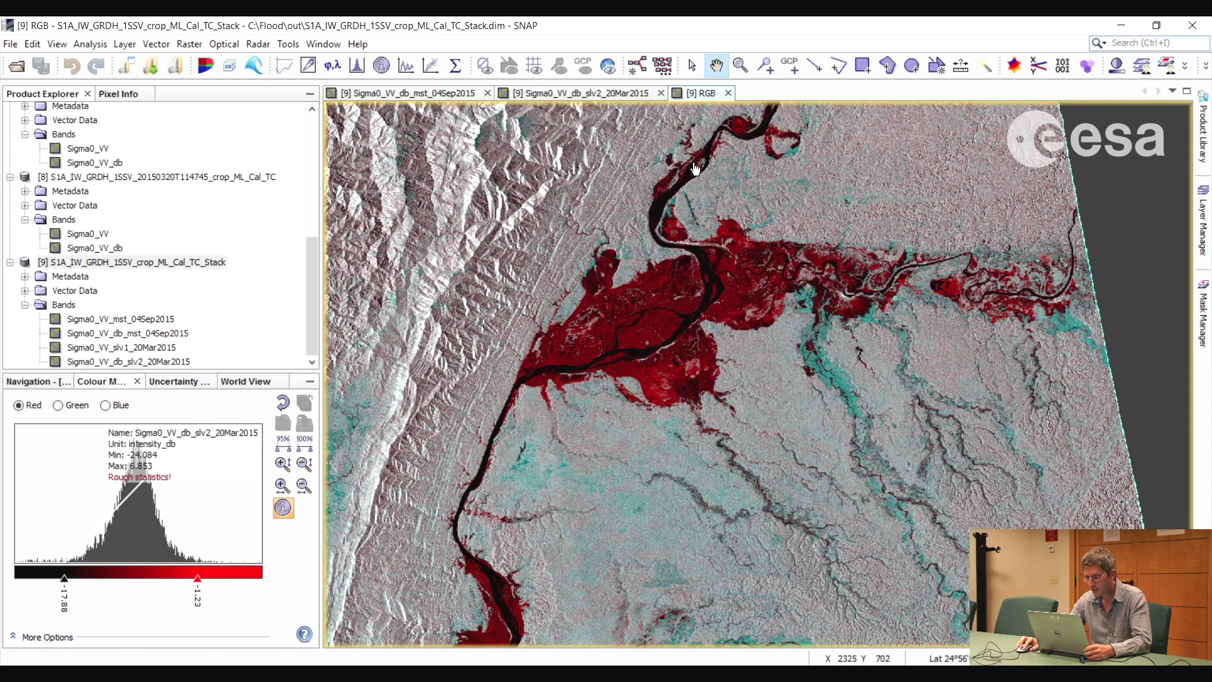
pyautogui.moveTo(744, 146); pyautogui.dragTo(704, 244)
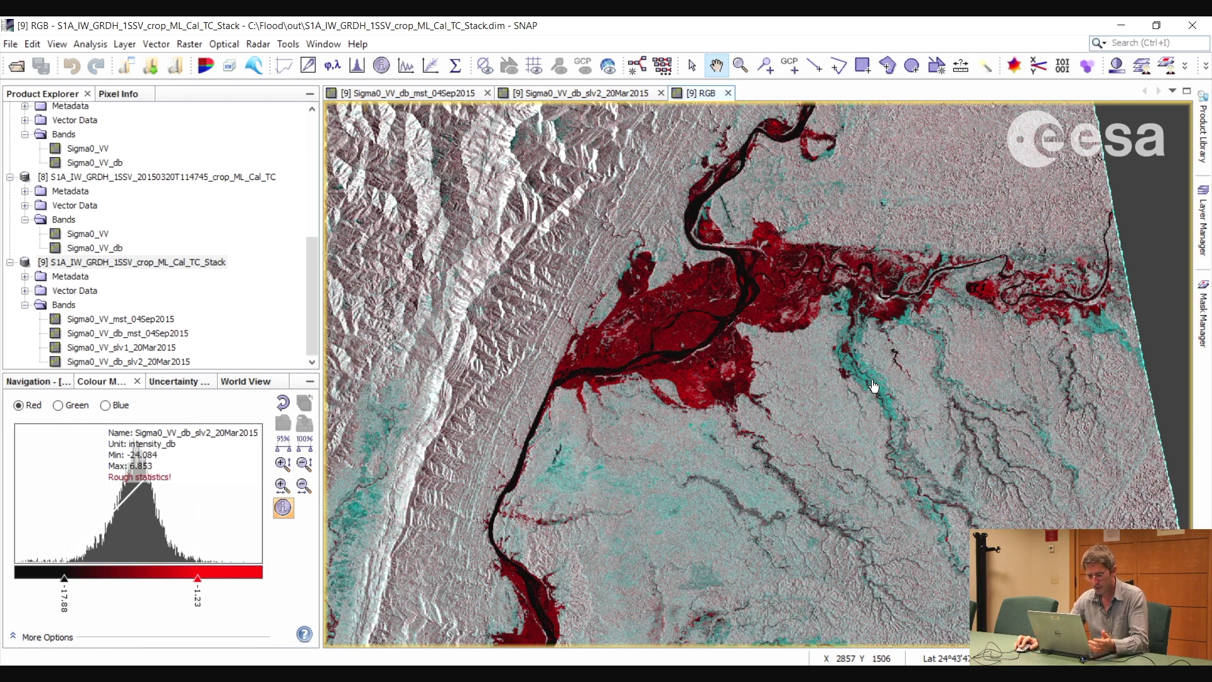
# - Inspect the full extent of the RGB composite and look over the available product export formats
pyautogui.moveTo(796, 373); pyautogui.dragTo(740, 423)
pyautogui.scroll(-5, 740, 423)
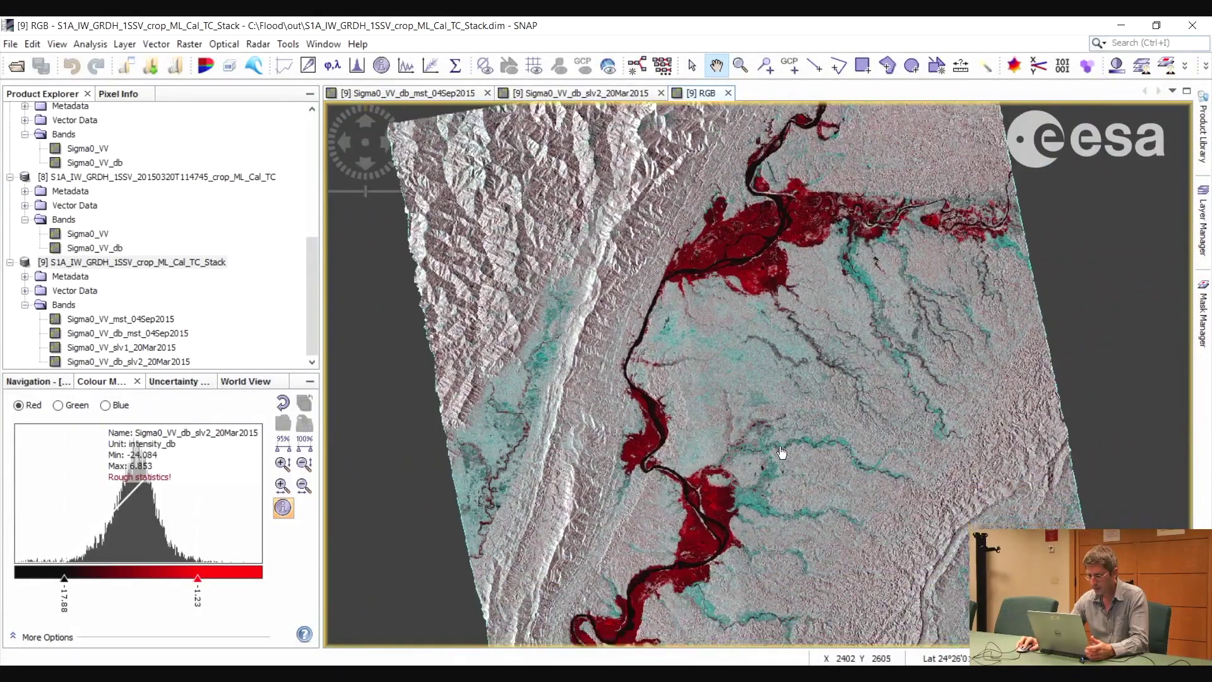
pyautogui.scroll(-2, 777, 456)
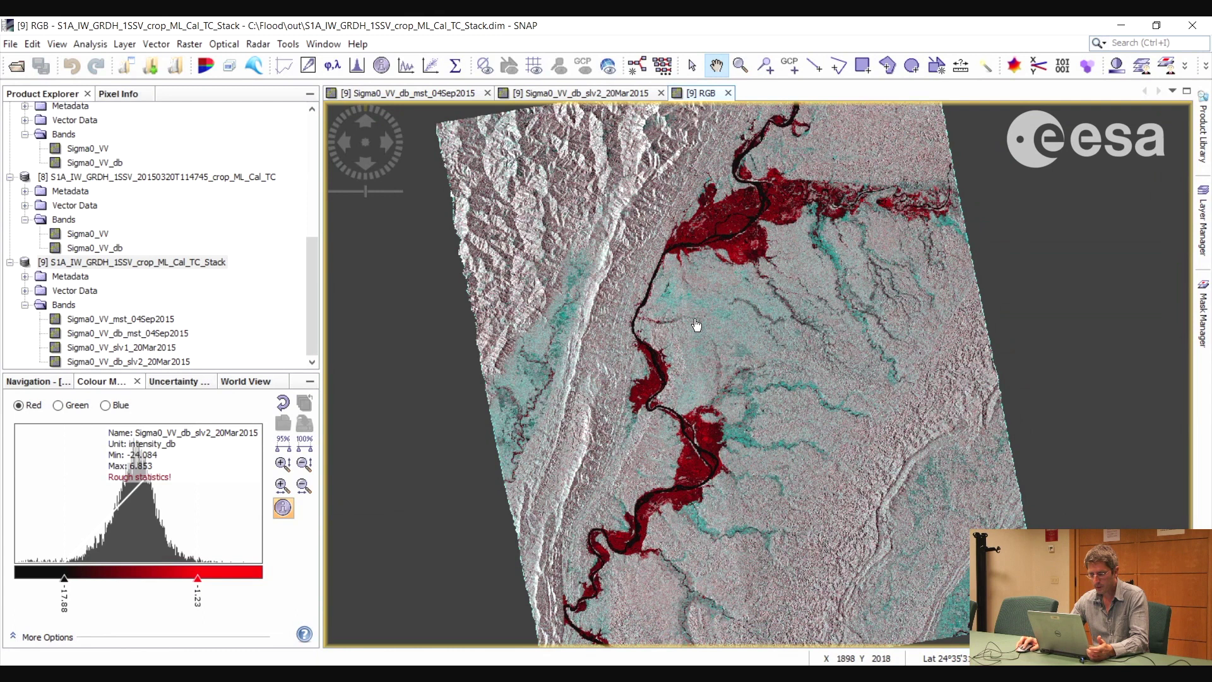
pyautogui.click(12, 46)
pyautogui.moveTo(63, 254)
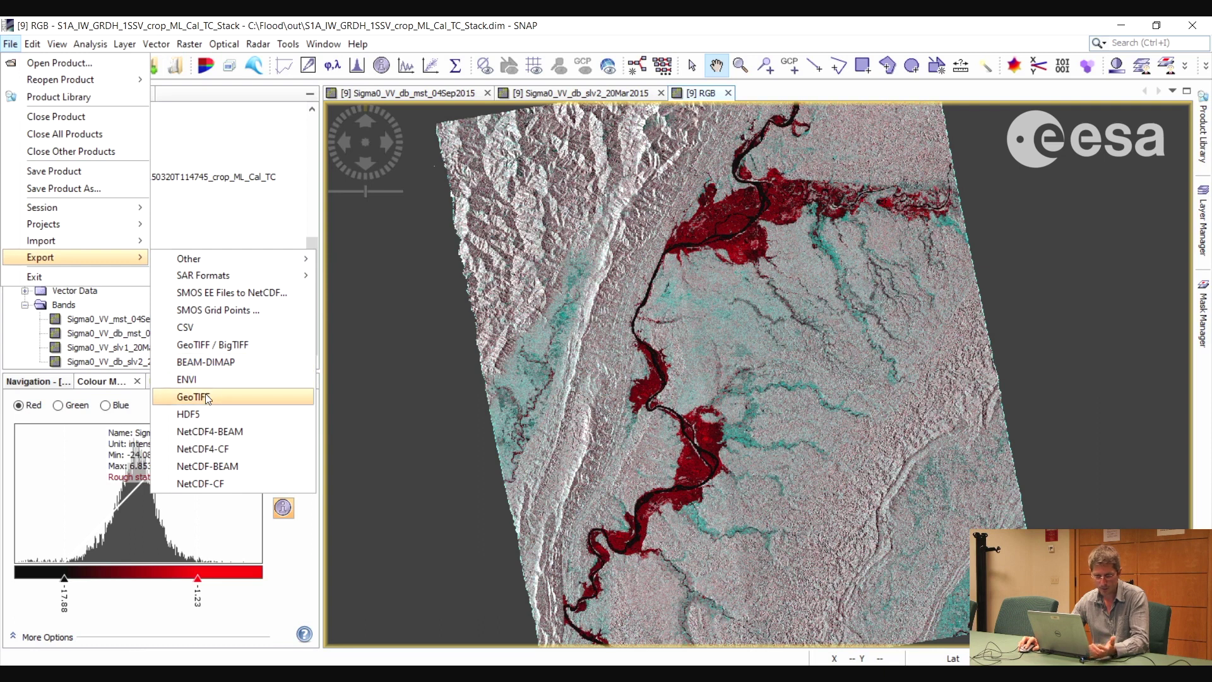
pyautogui.click(152, 25)
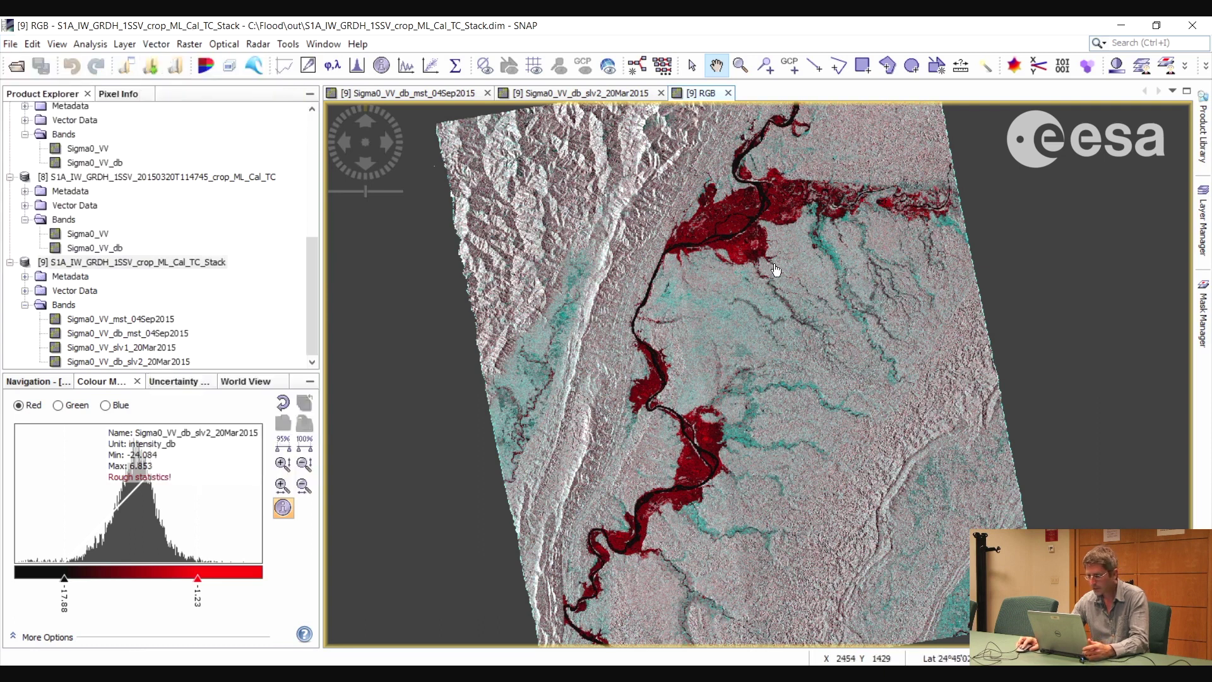
pyautogui.moveTo(728, 365); pyautogui.dragTo(721, 355)
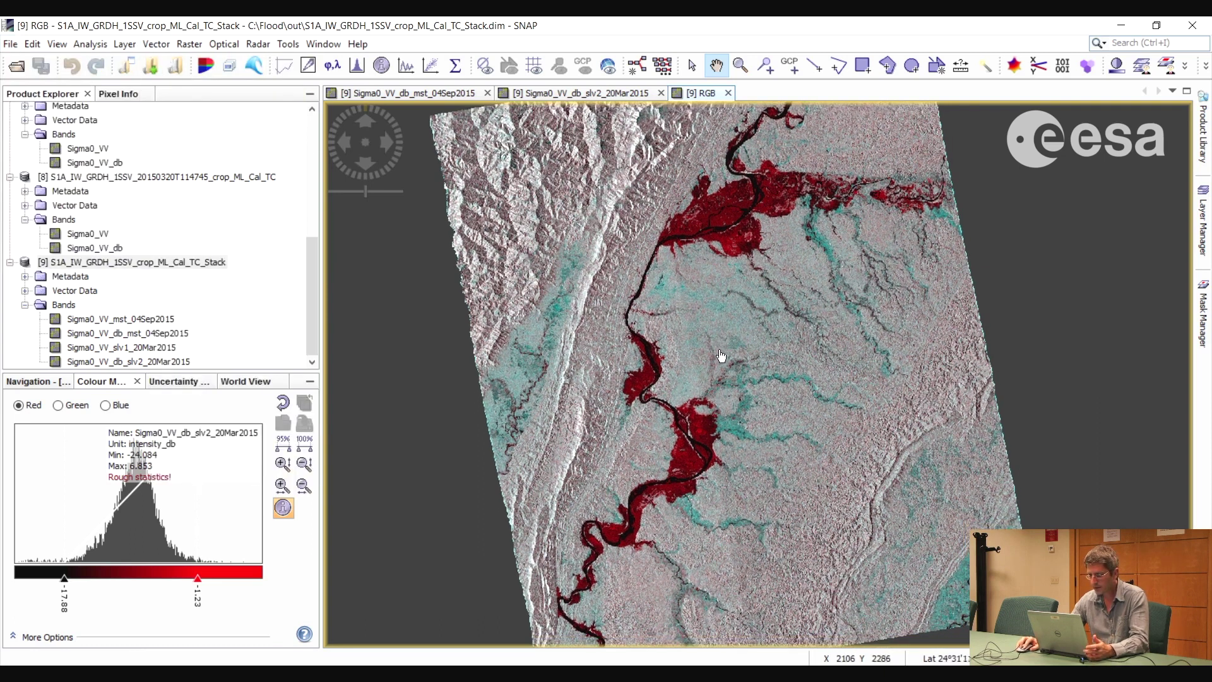
pyautogui.scroll(-2, 725, 358)
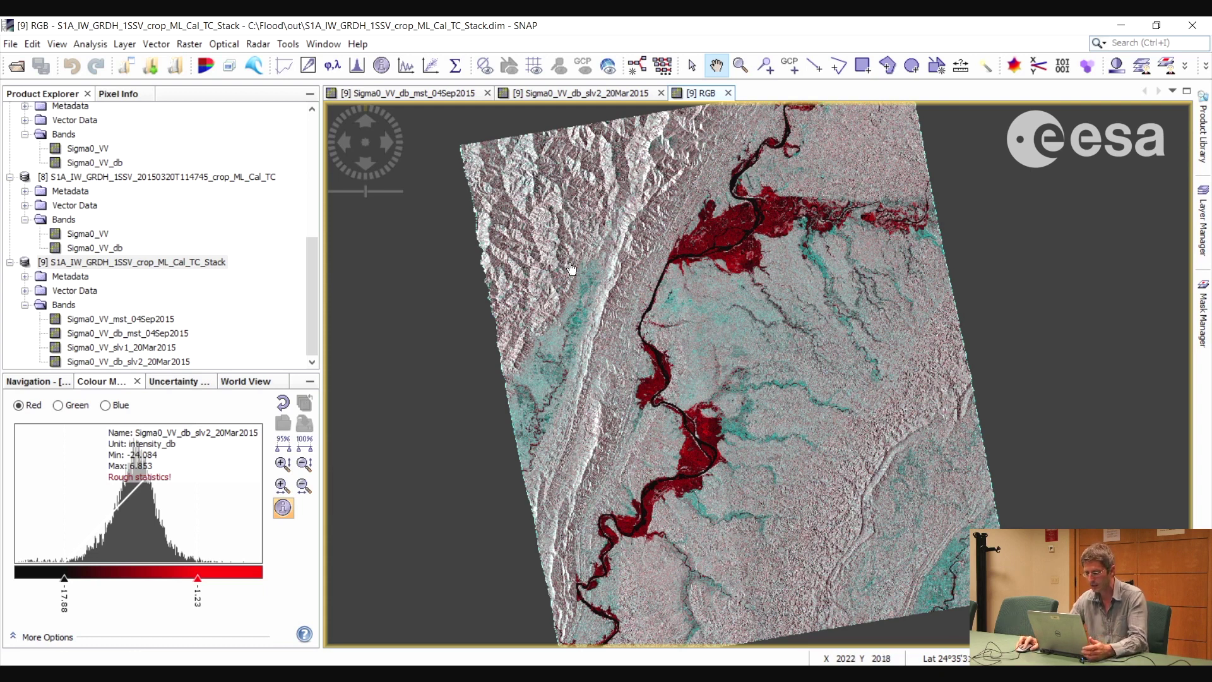
# - Start exporting the RGB view as a Google Earth KMZ and choose the C:\Flood\out folder as its destination
pyautogui.rightClick(706, 308)
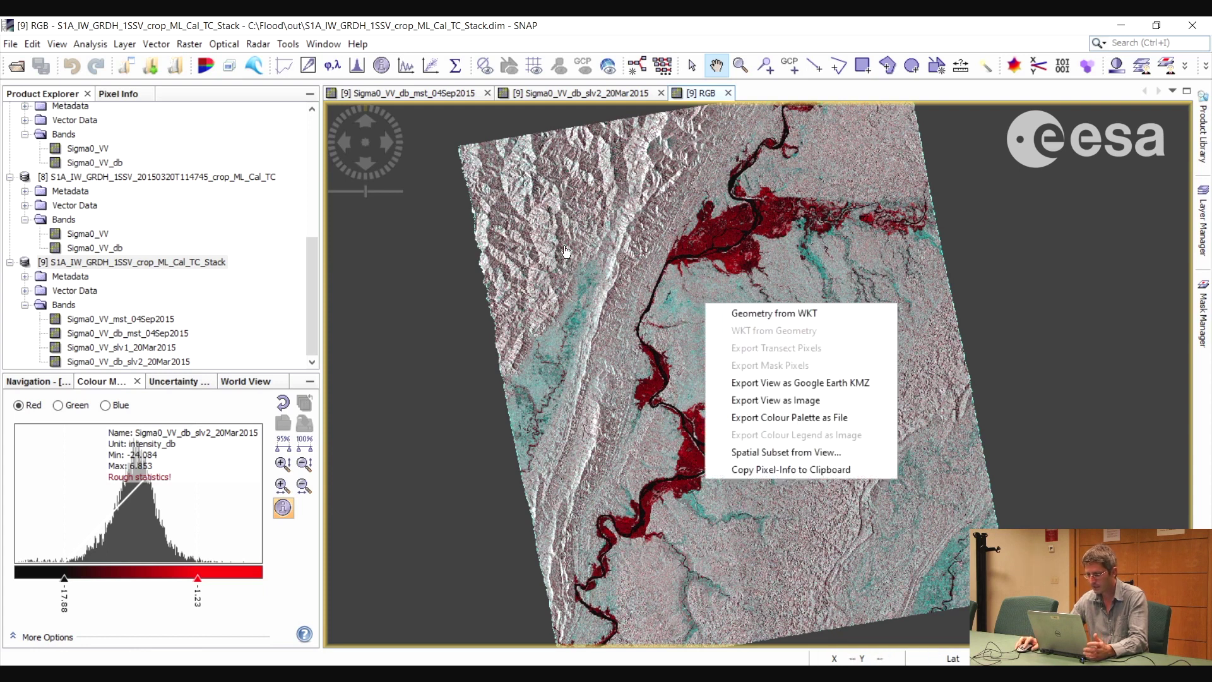
pyautogui.click(755, 385)
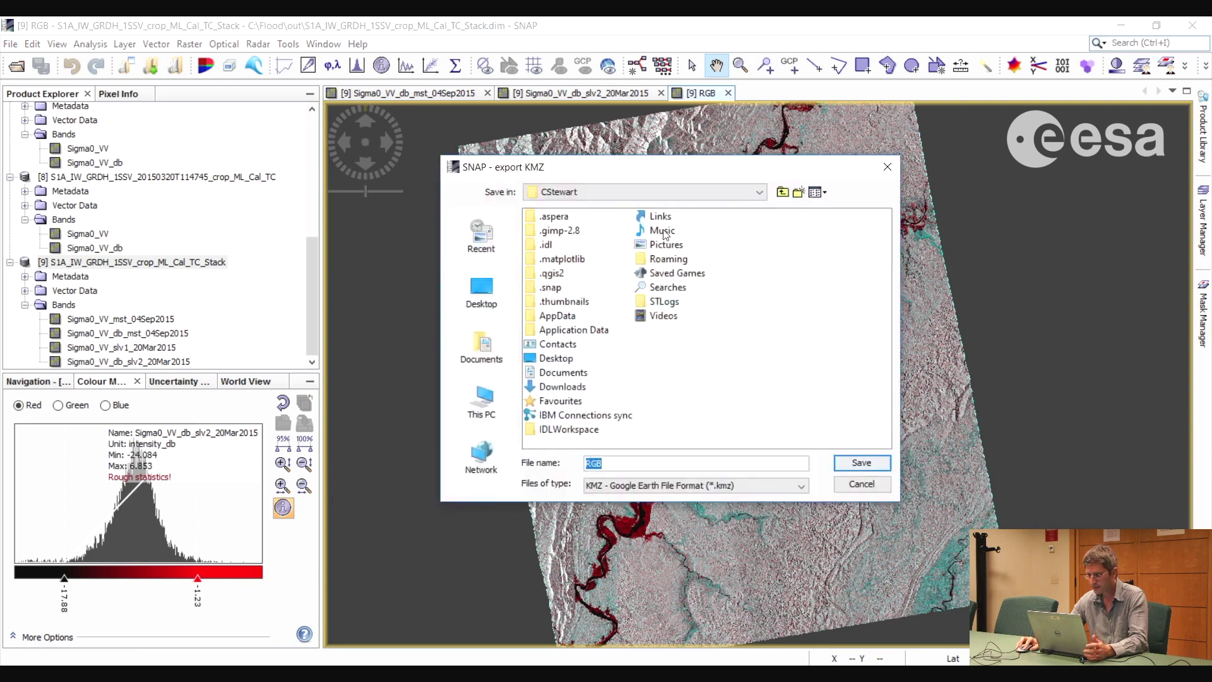
pyautogui.click(760, 193)
pyautogui.click(561, 222)
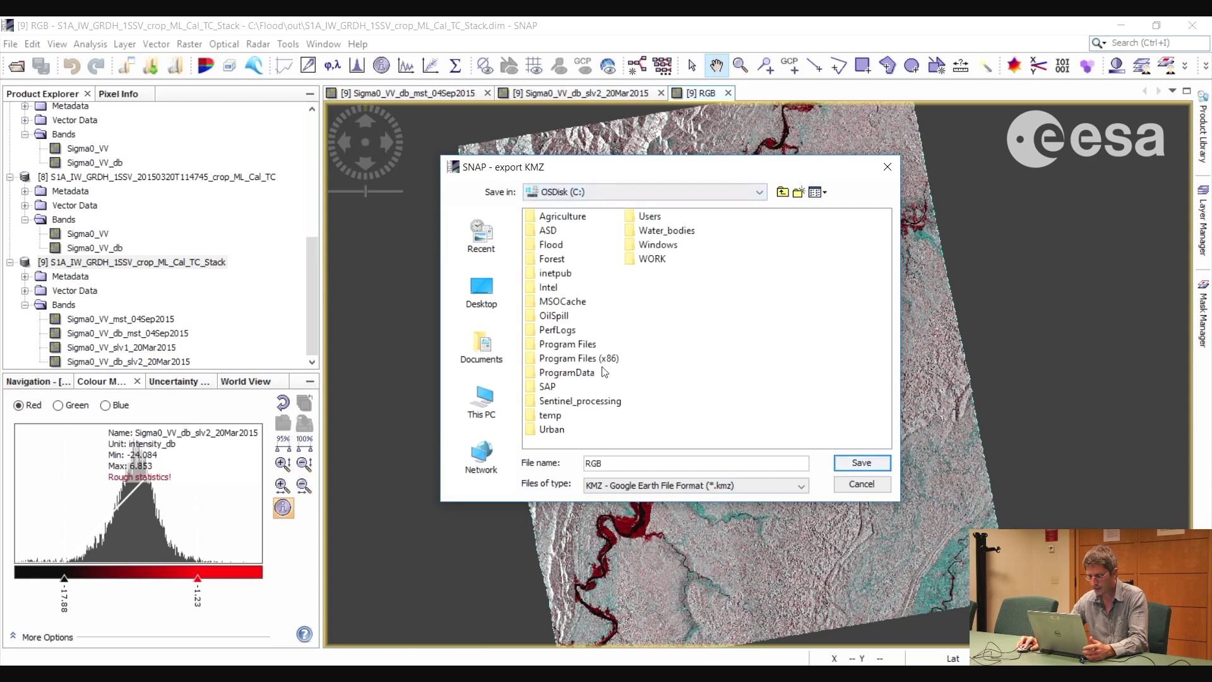
pyautogui.click(552, 245)
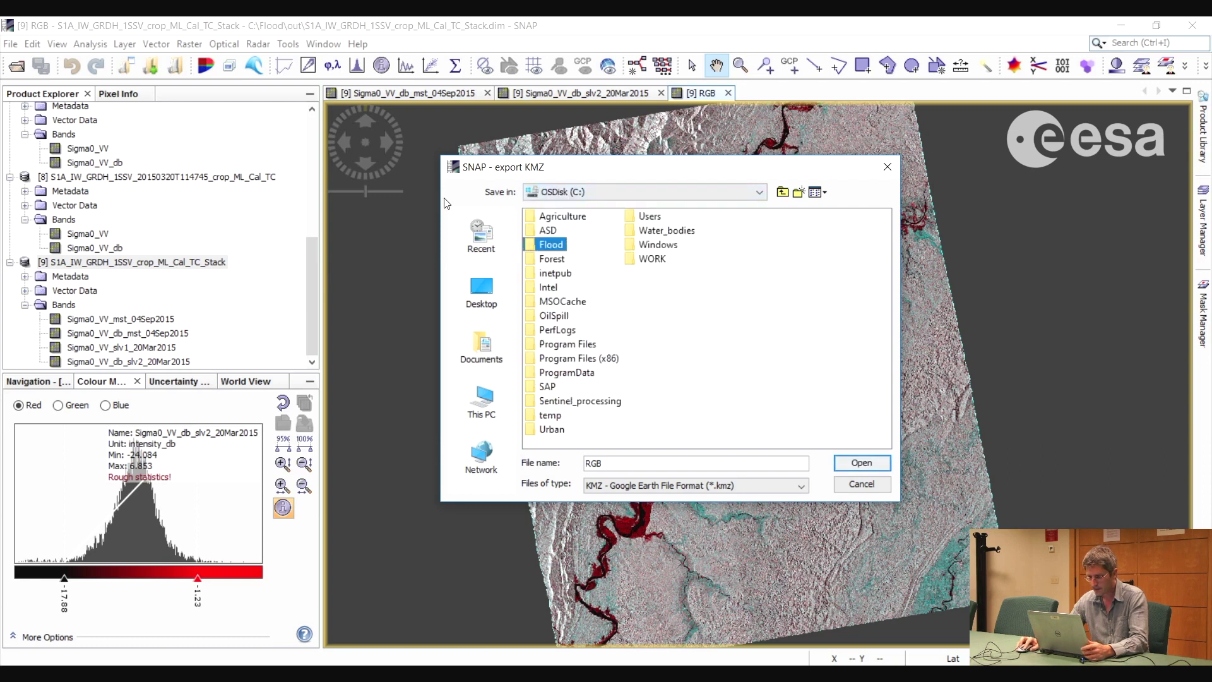
pyautogui.press('Return')
pyautogui.click(547, 231)
pyautogui.press('Return')
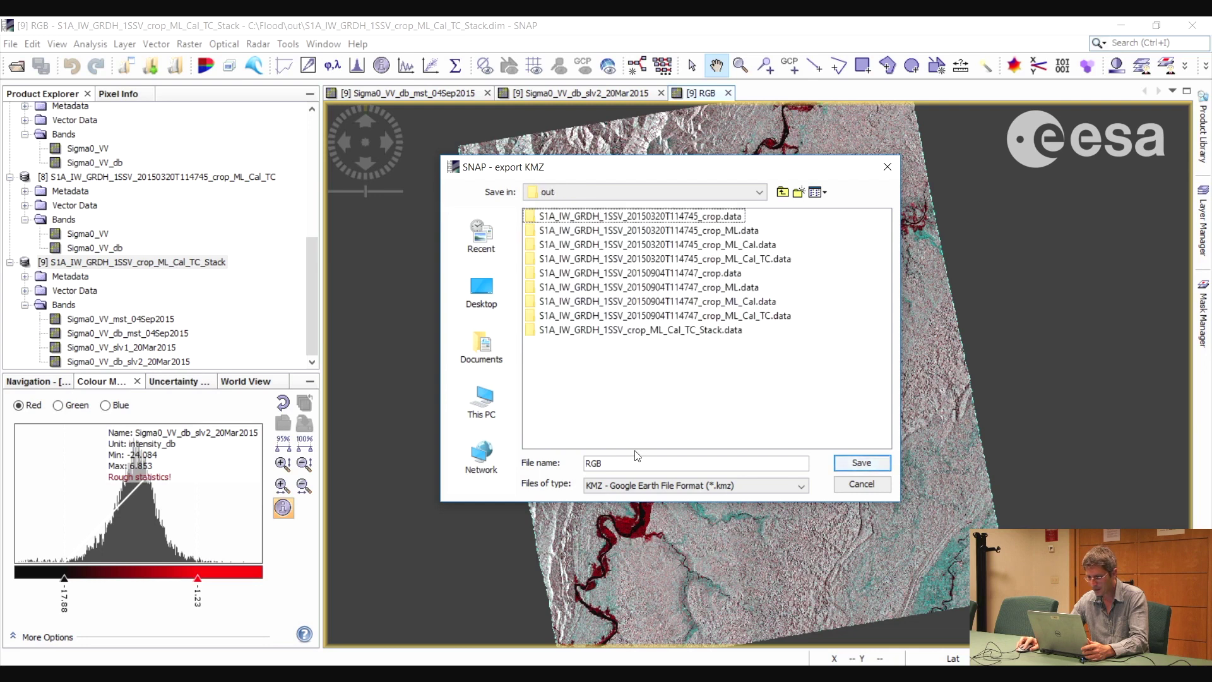
# - Name the KMZ file Flood and save it
pyautogui.click(619, 463)
pyautogui.press('BackSpace')
pyautogui.press('BackSpace')
pyautogui.press('BackSpace')
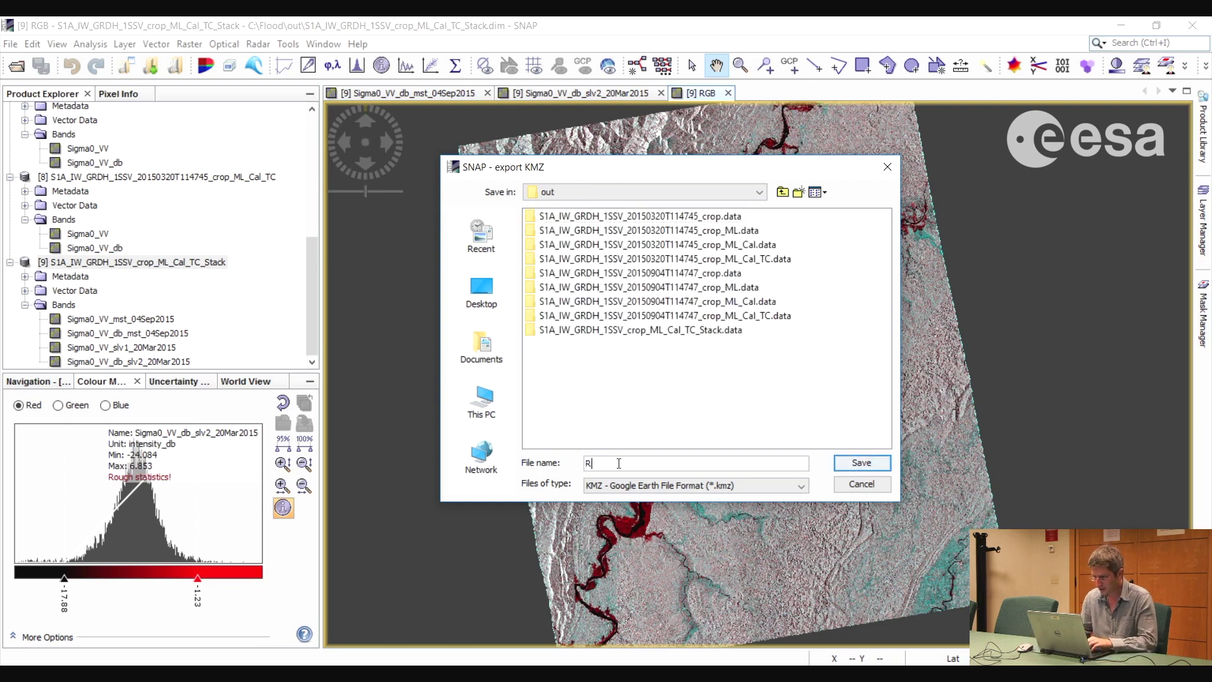
pyautogui.write('Flood')
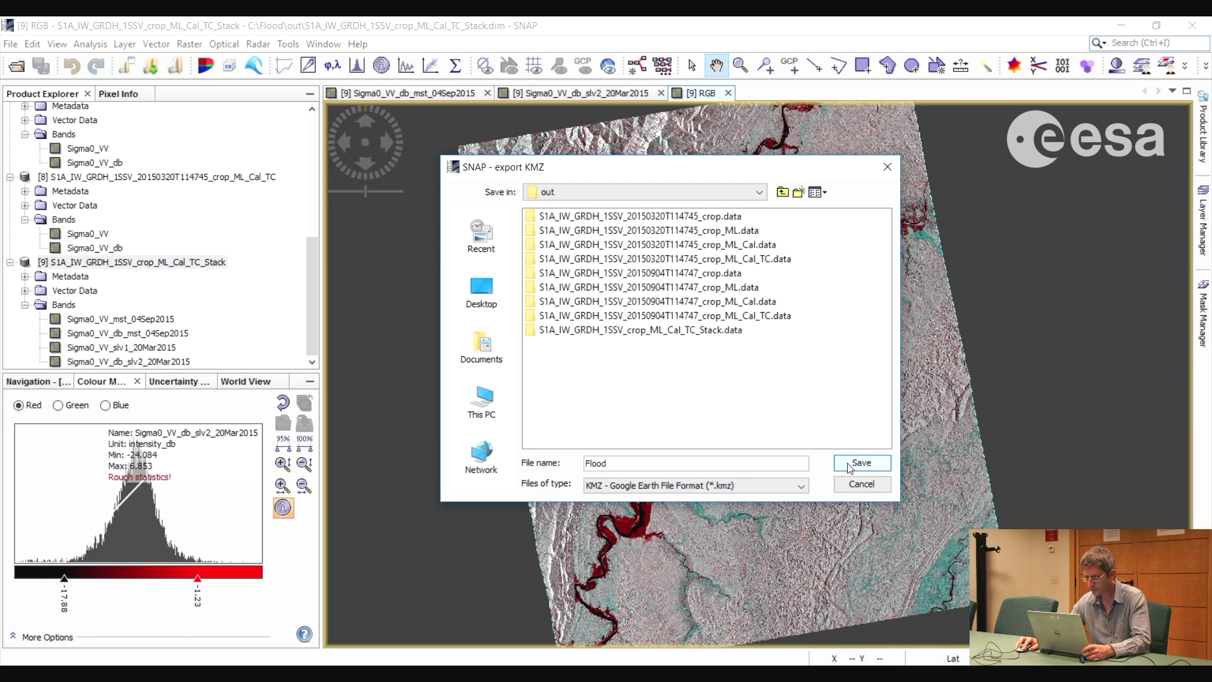
pyautogui.press('Return')
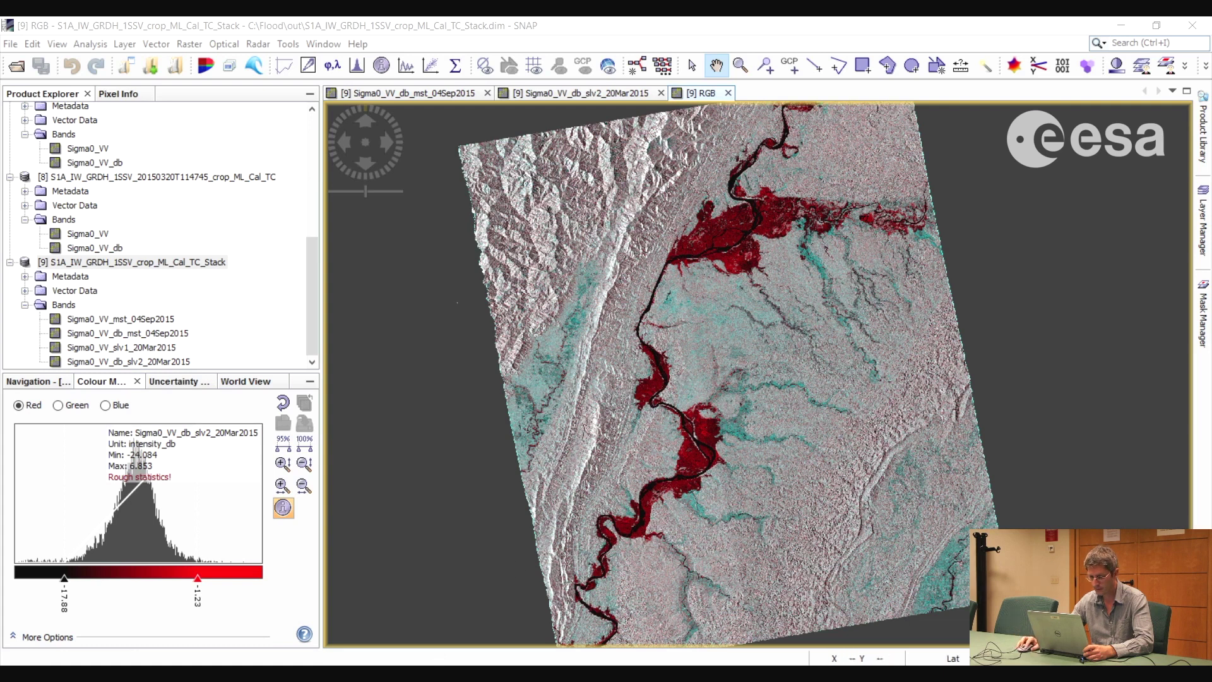
# - Open Flood.kmz from the Flood\out folder in Google Earth Pro and dismiss the start-up tips
pyautogui.click(492, 606)
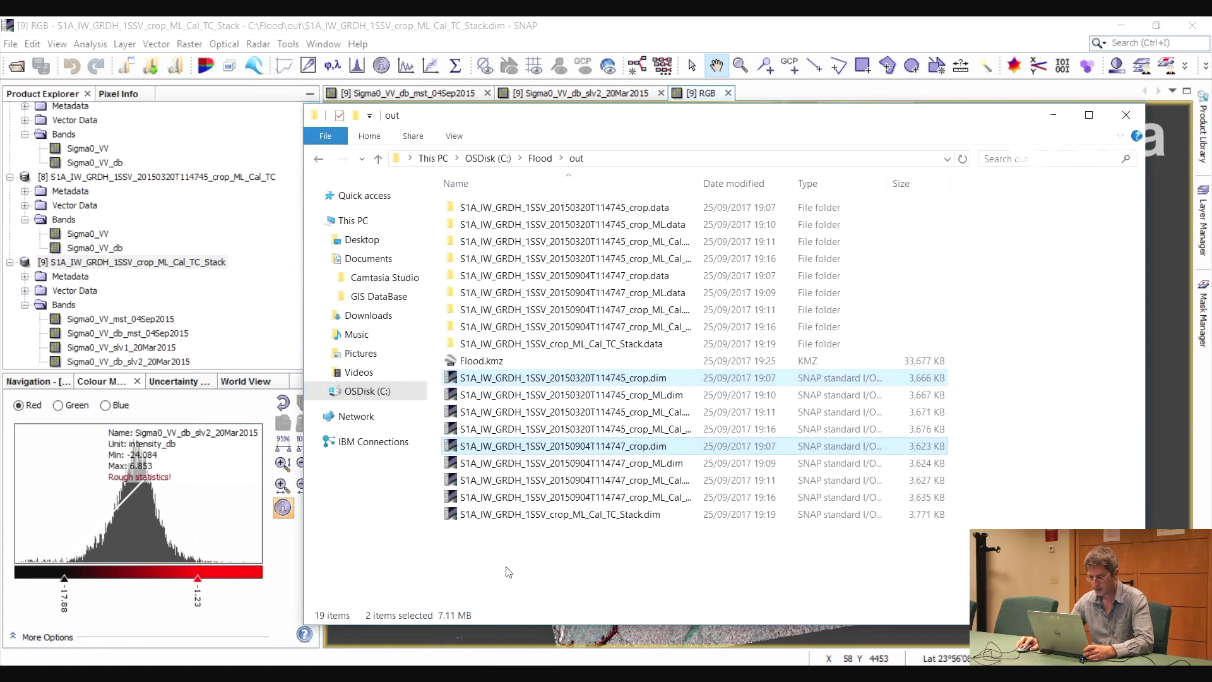
pyautogui.click(482, 363)
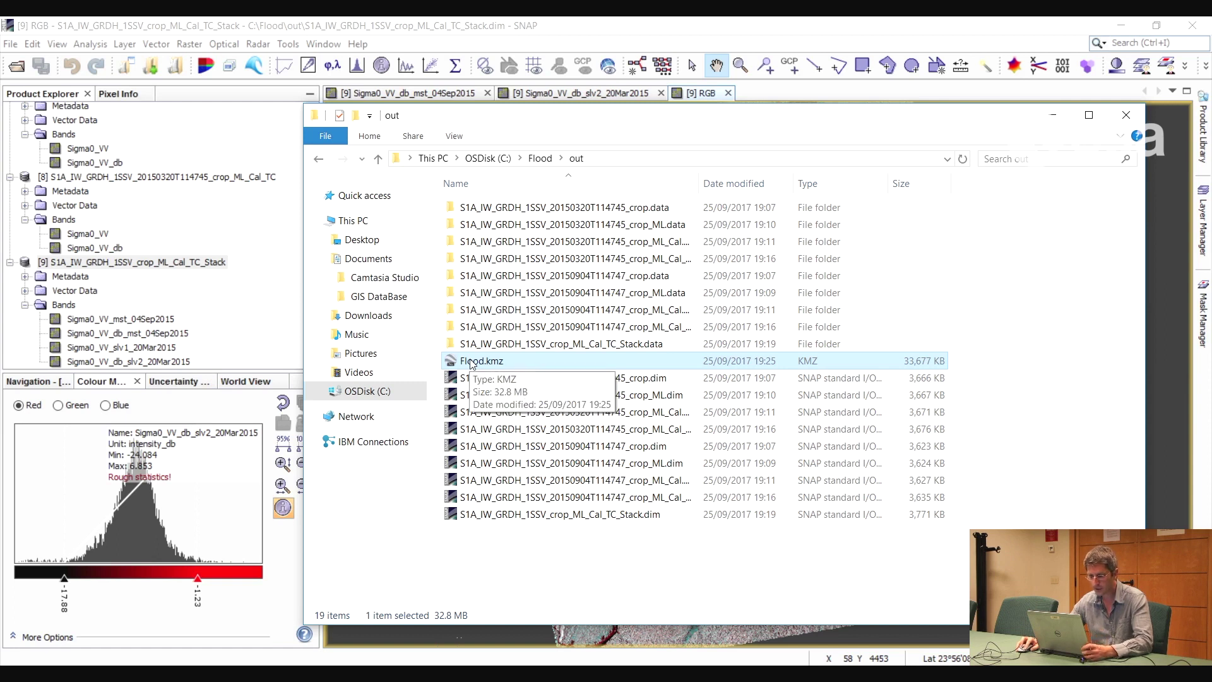
pyautogui.doubleClick(470, 361)
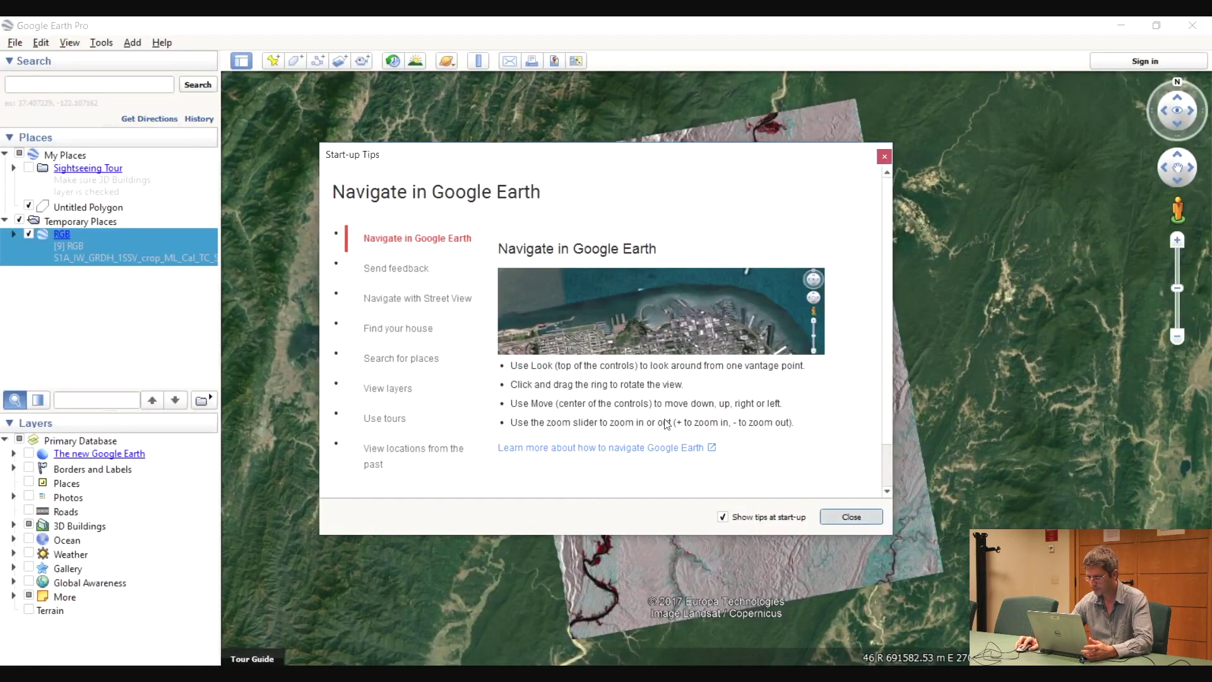
pyautogui.click(831, 518)
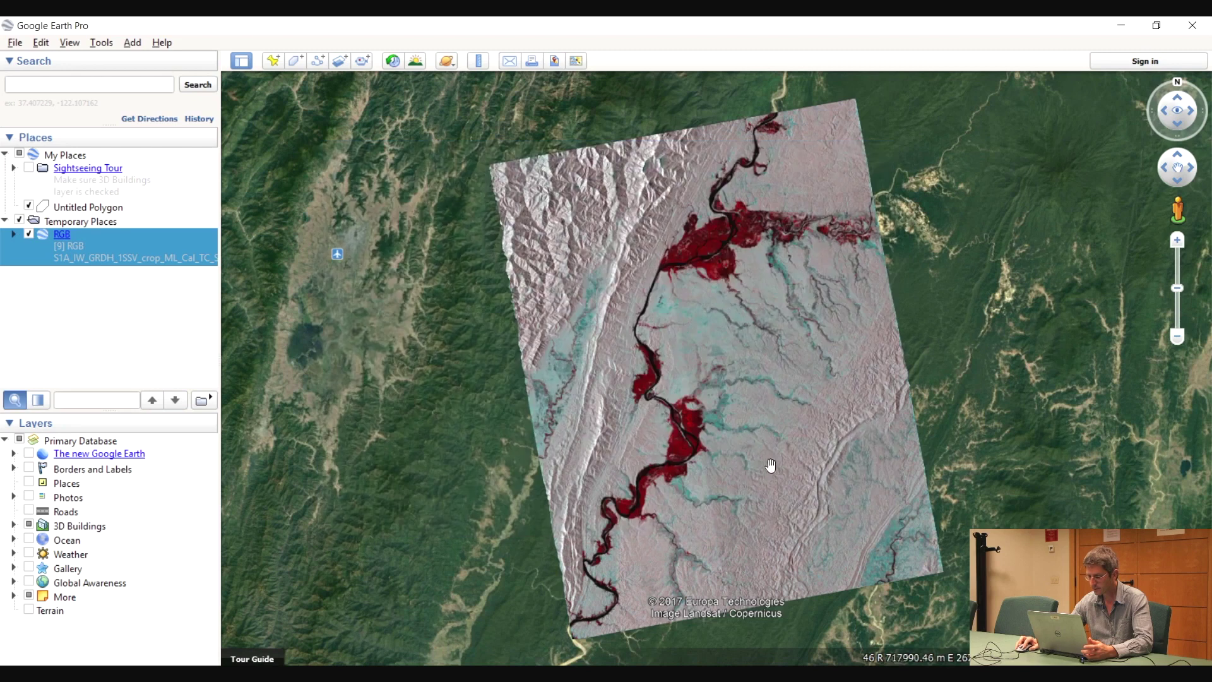
# - Compare the RGB flood overlay with the satellite imagery by toggling its visibility and varying its transparency
pyautogui.scroll(5, 693, 292)
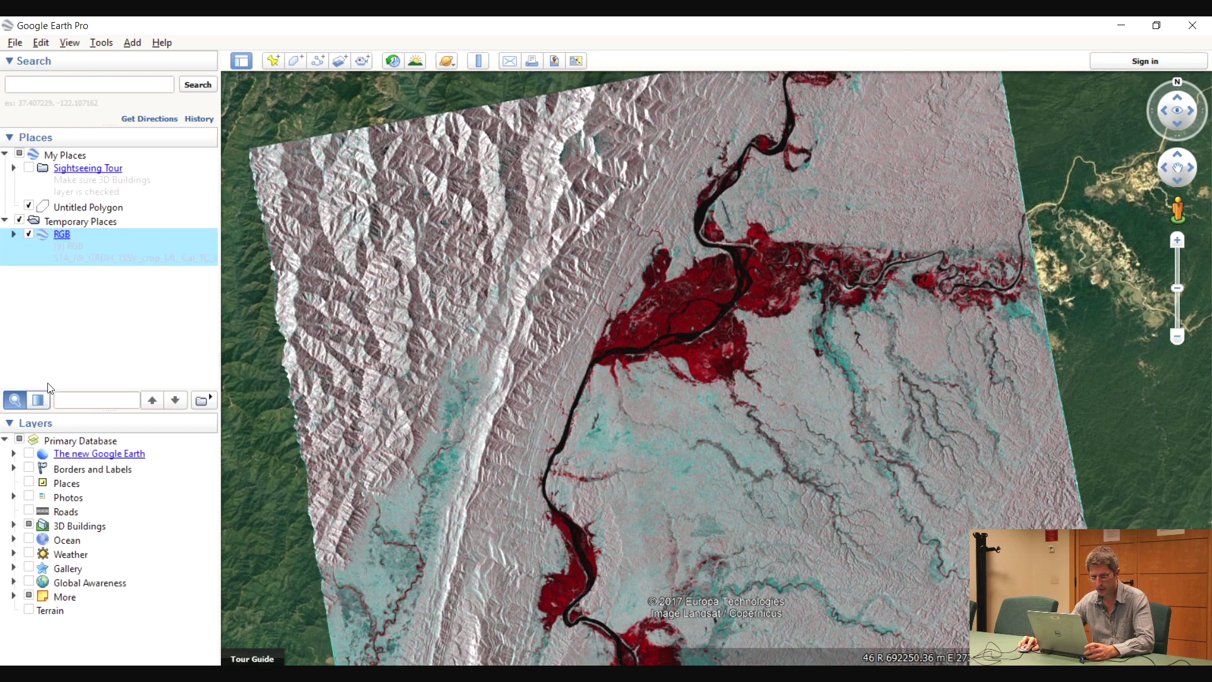
pyautogui.click(28, 234)
pyautogui.click(29, 235)
pyautogui.click(39, 401)
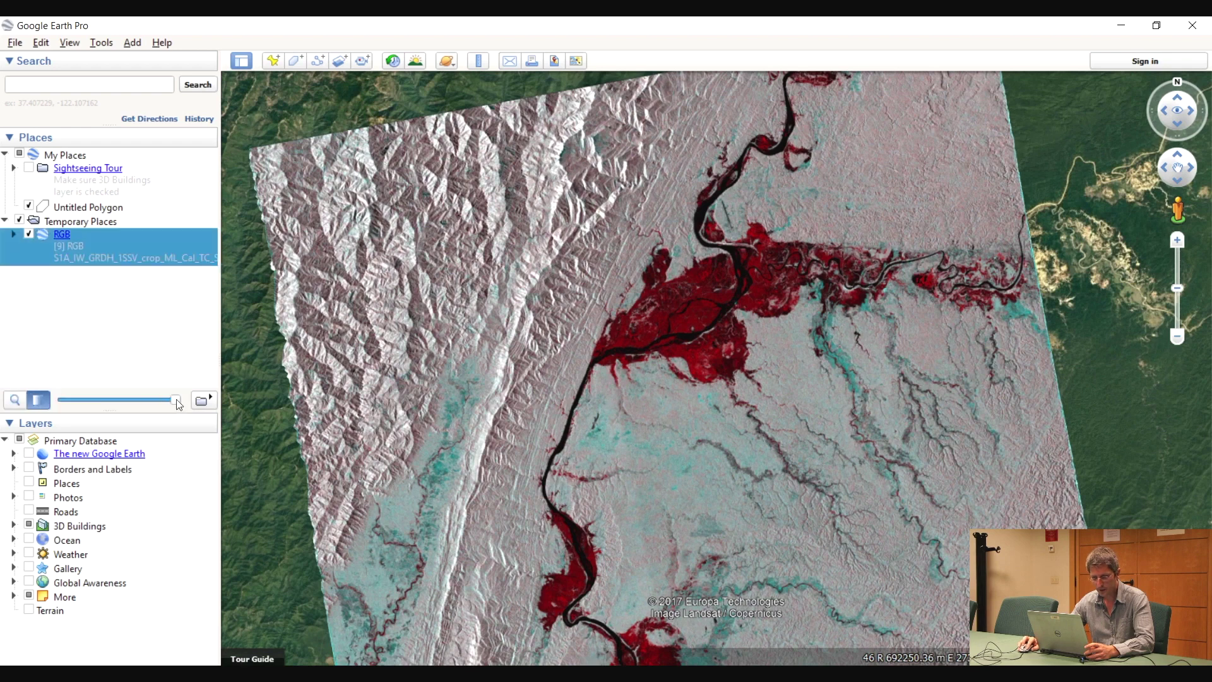
pyautogui.moveTo(175, 399)
pyautogui.mouseDown()
pyautogui.moveTo(79, 400)
pyautogui.moveTo(174, 399)
pyautogui.mouseUp()
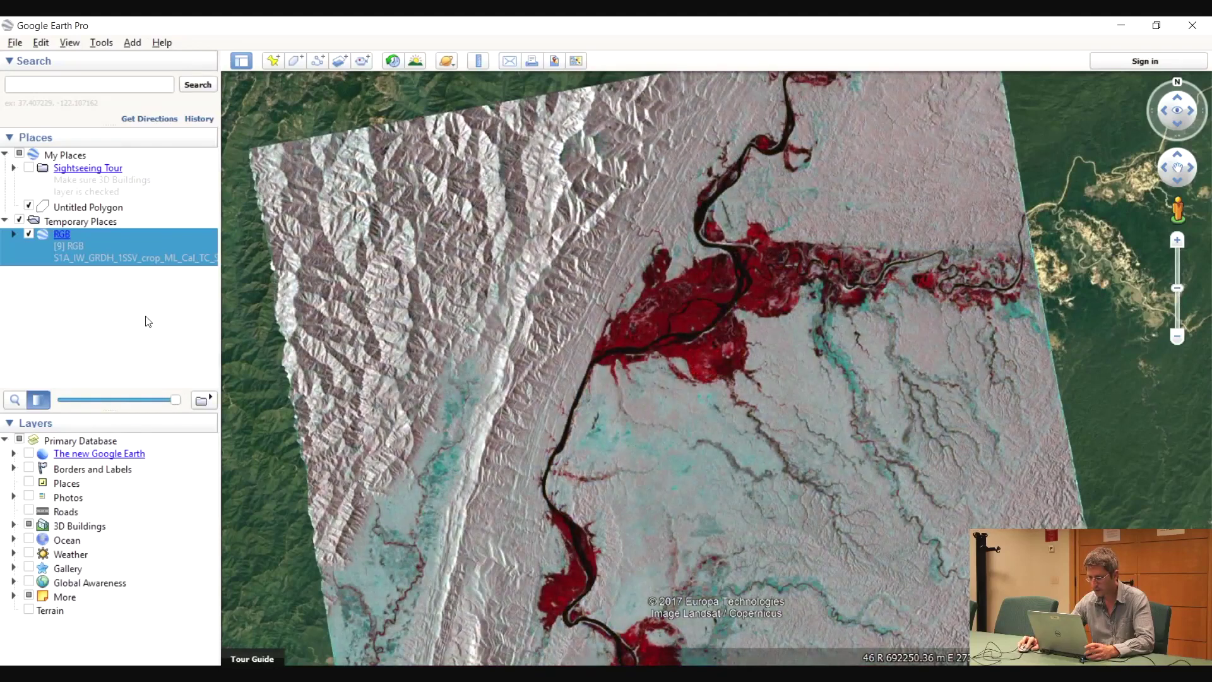
# - Examine the river at the overlay's northern edge up close against the underlying imagery by varying the opacity, and return to the wider view
pyautogui.moveTo(784, 179); pyautogui.dragTo(687, 375)
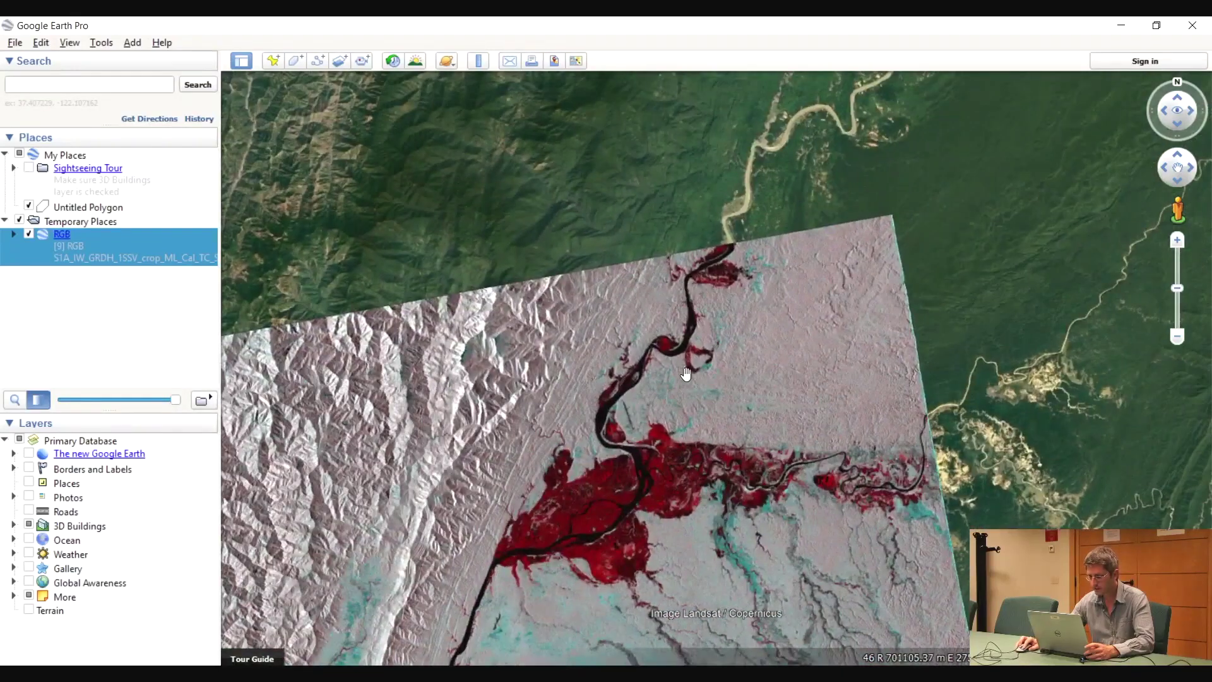
pyautogui.scroll(3, 709, 294)
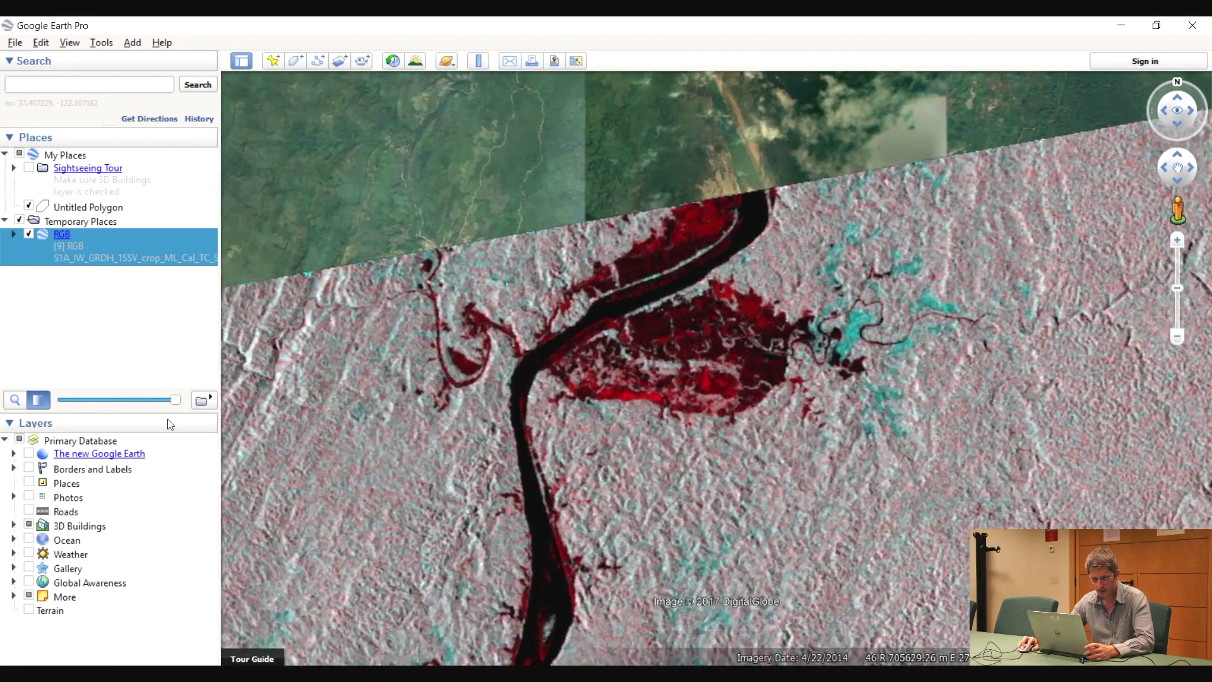
pyautogui.moveTo(175, 399)
pyautogui.mouseDown()
pyautogui.moveTo(44, 400)
pyautogui.moveTo(189, 408)
pyautogui.mouseUp()
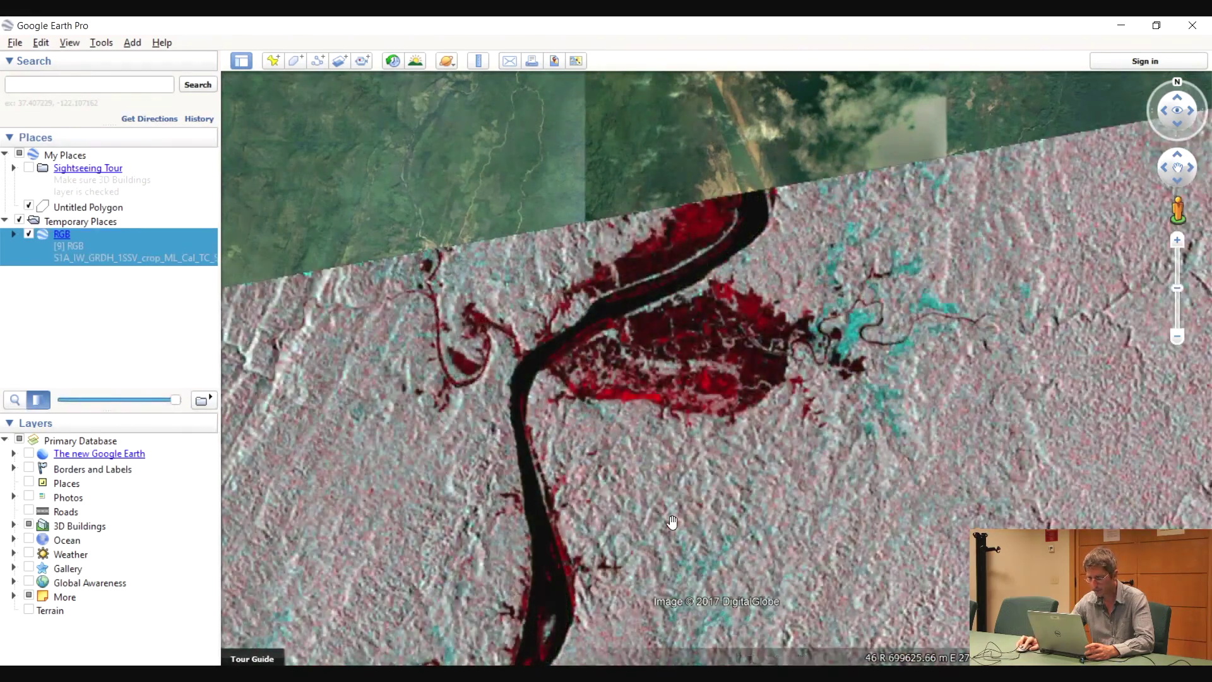
pyautogui.scroll(-5, 731, 471)
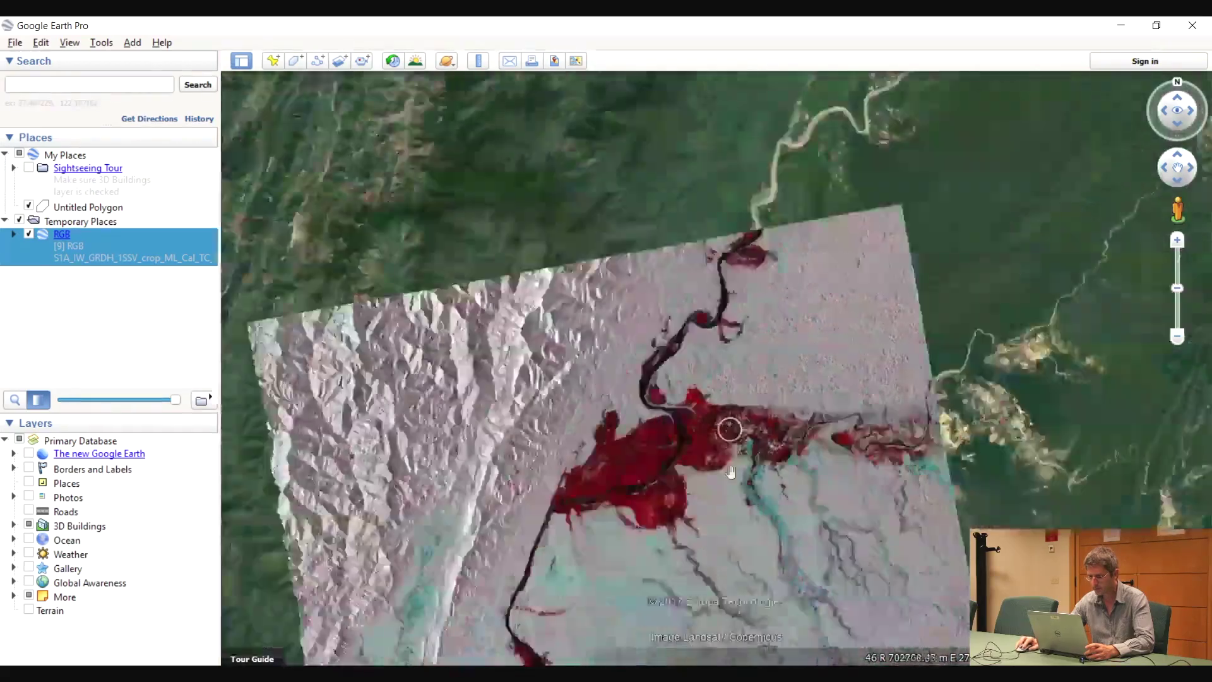
pyautogui.scroll(-3, 730, 470)
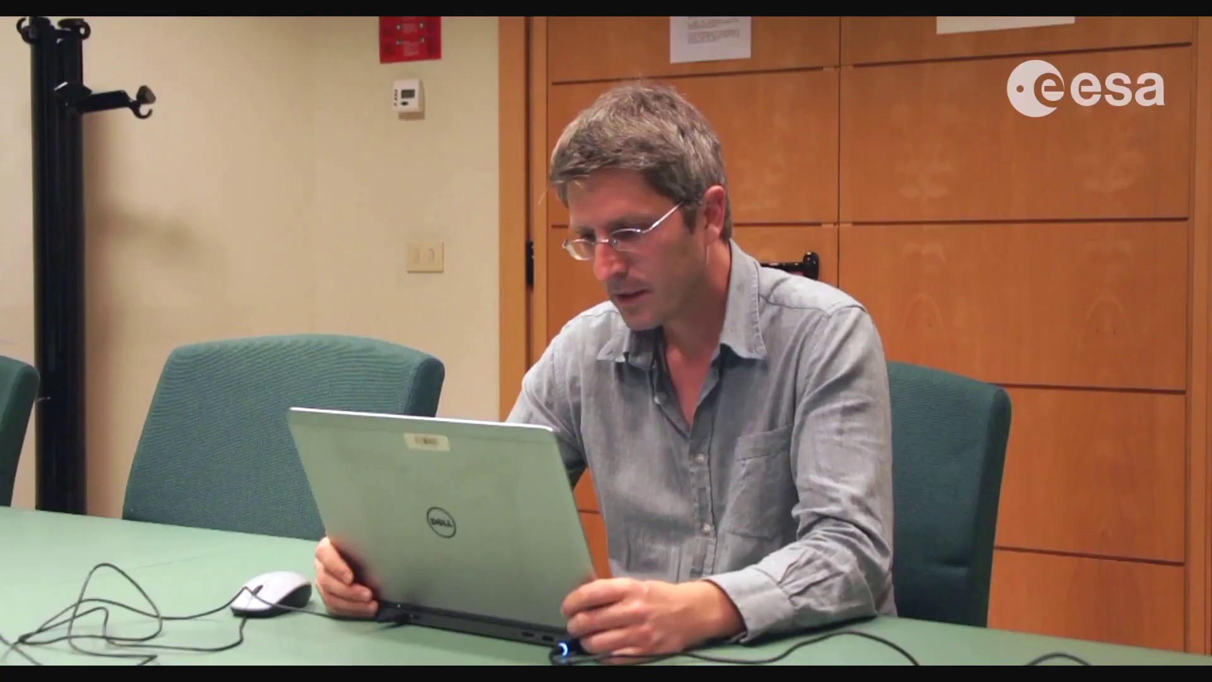